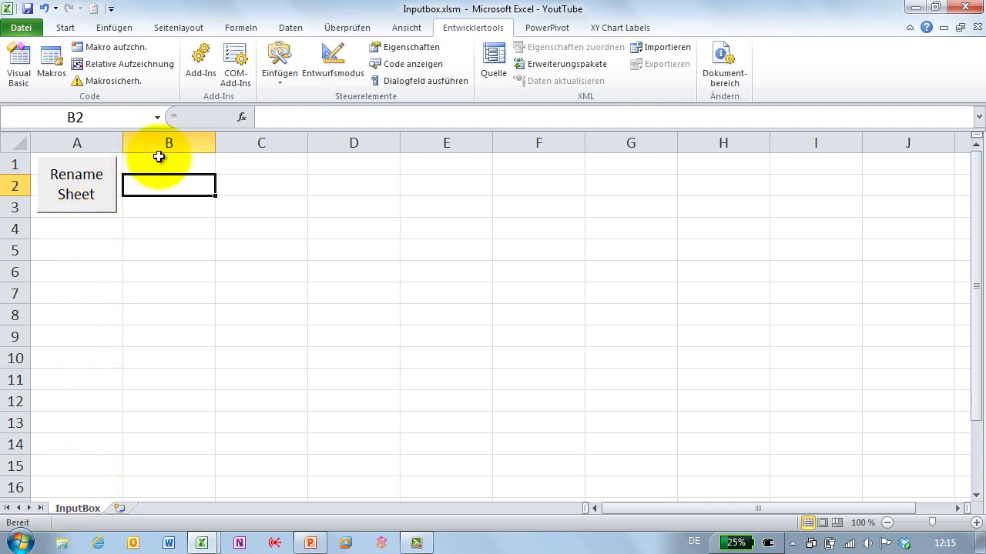
Run the Rename Sheet macro to bring up the Blatt umbenennen prompt prefilled with 'InputBox'
left_click(279, 87)
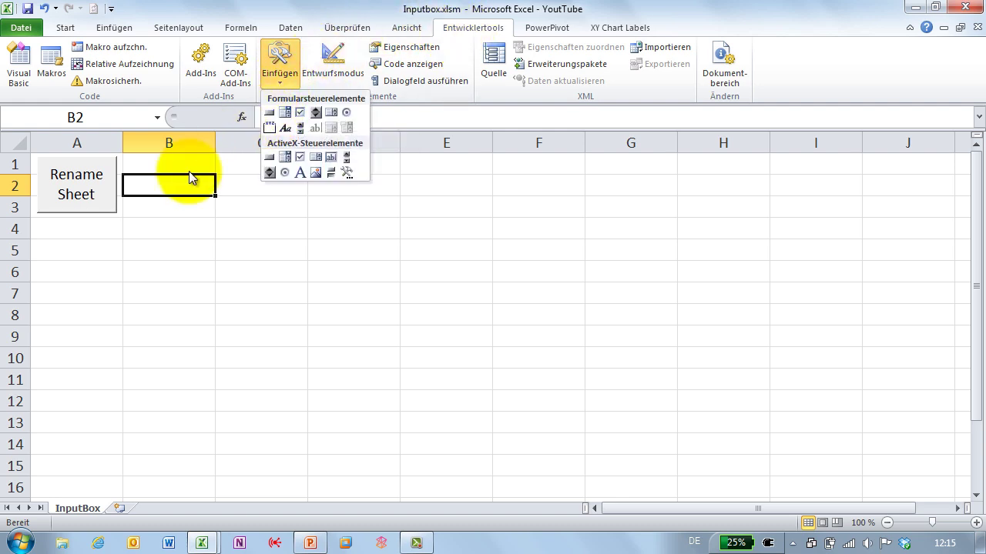
left_click(128, 193)
left_click(100, 194)
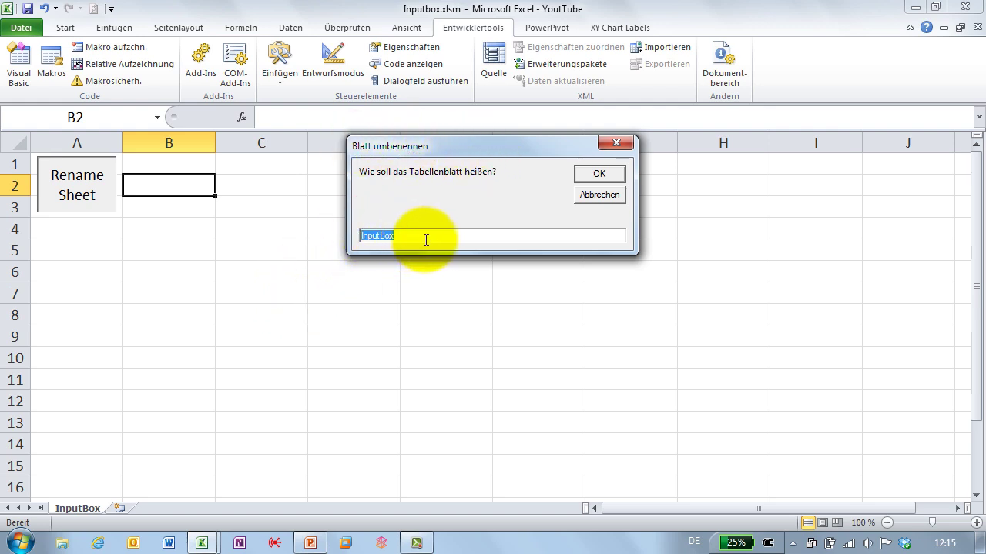
Replace the proposed name and rename the sheet to 'neuer Name für das Blatt'
left_click(413, 237)
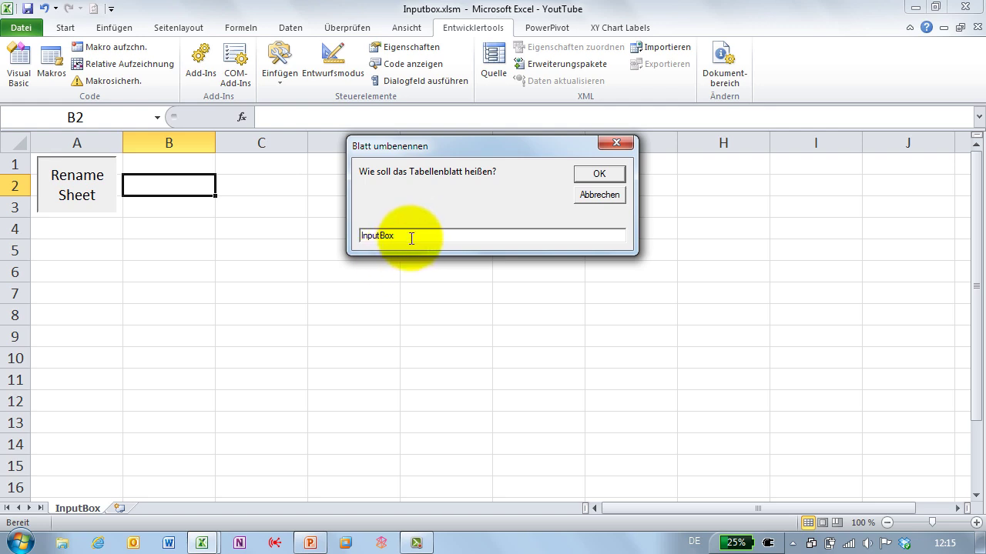
left_click_drag(411, 239, 341, 227)
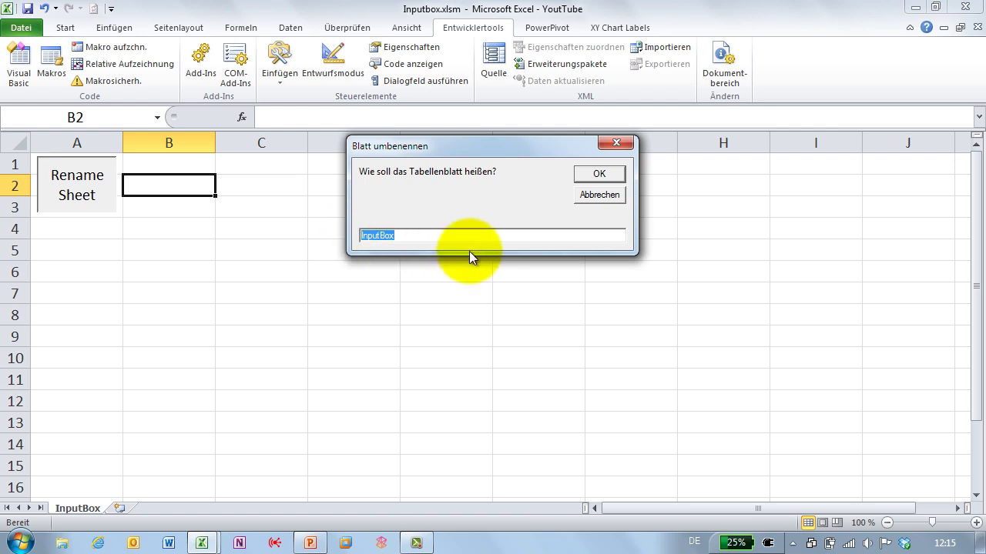
type("neuer Name")
type(" für das Blatt")
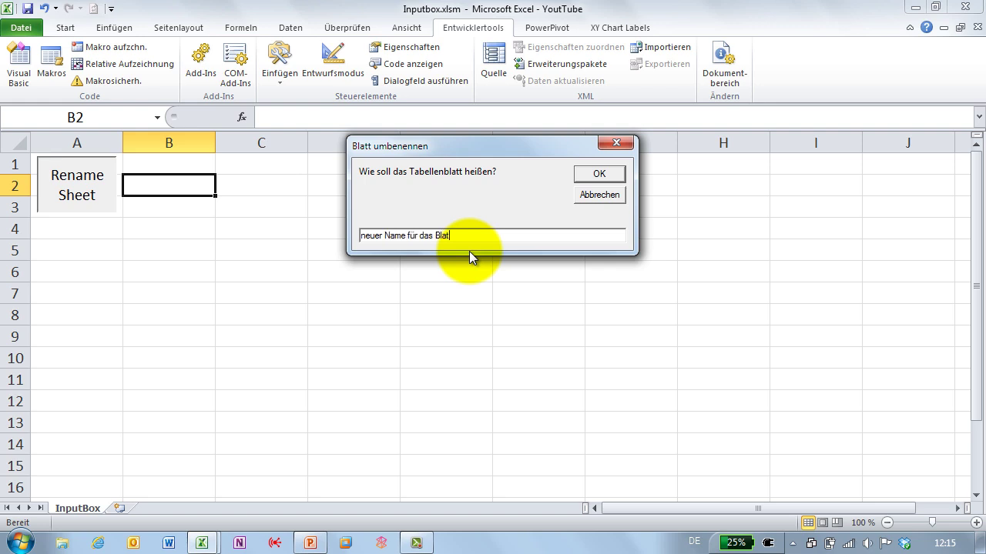
left_click(605, 175)
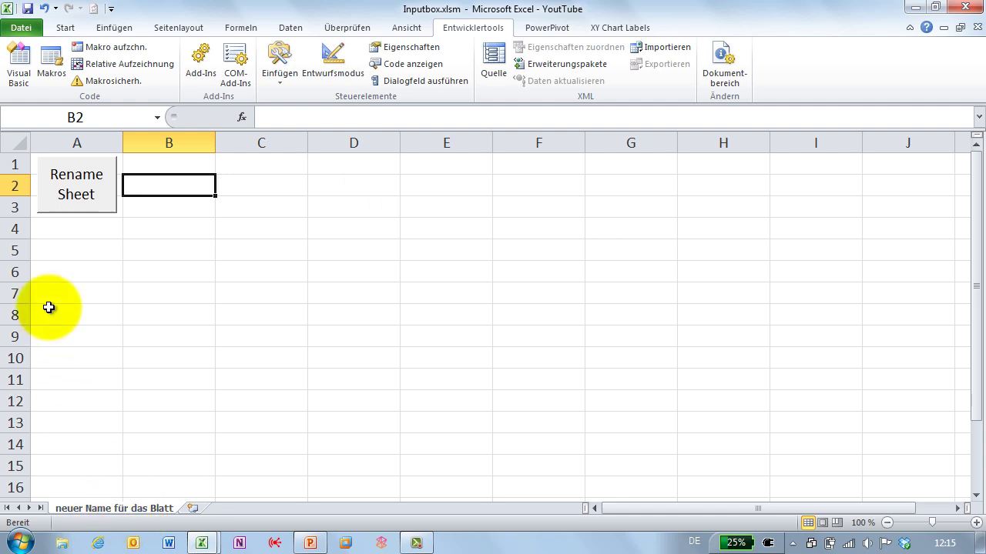
Rerun Rename Sheet, rename the sheet to a YouTube channel name, and reopen the prompt
left_click(68, 191)
type("YouTube athehos")
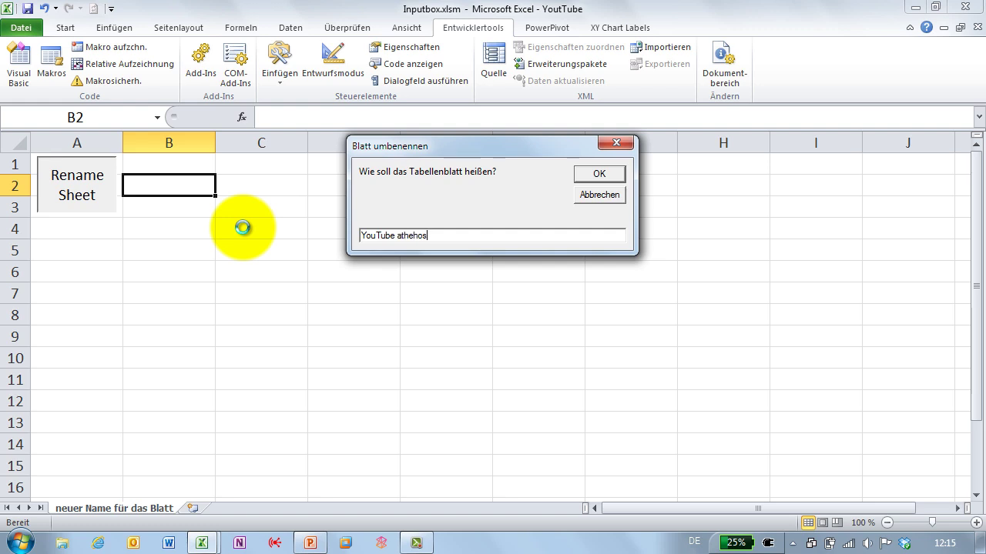
key("Return")
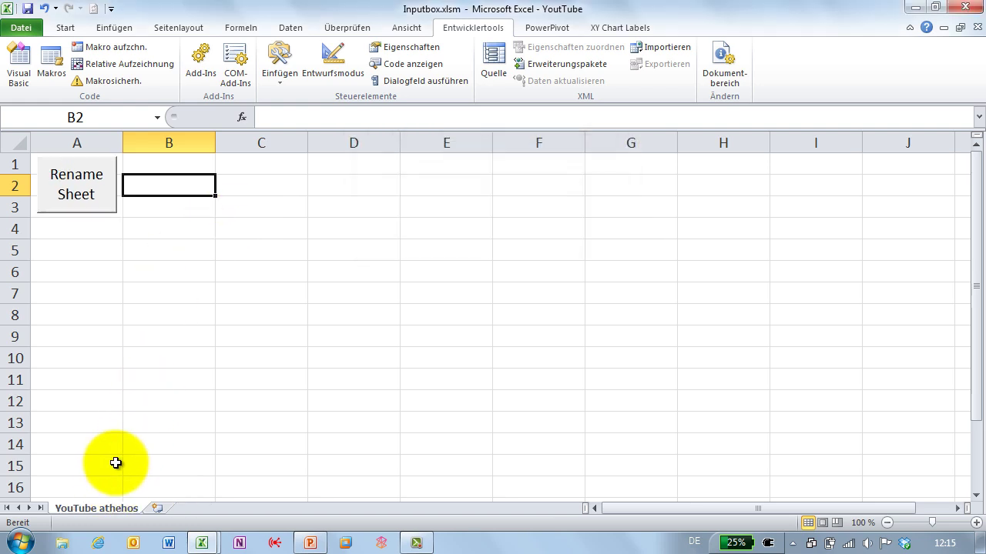
left_click(101, 176)
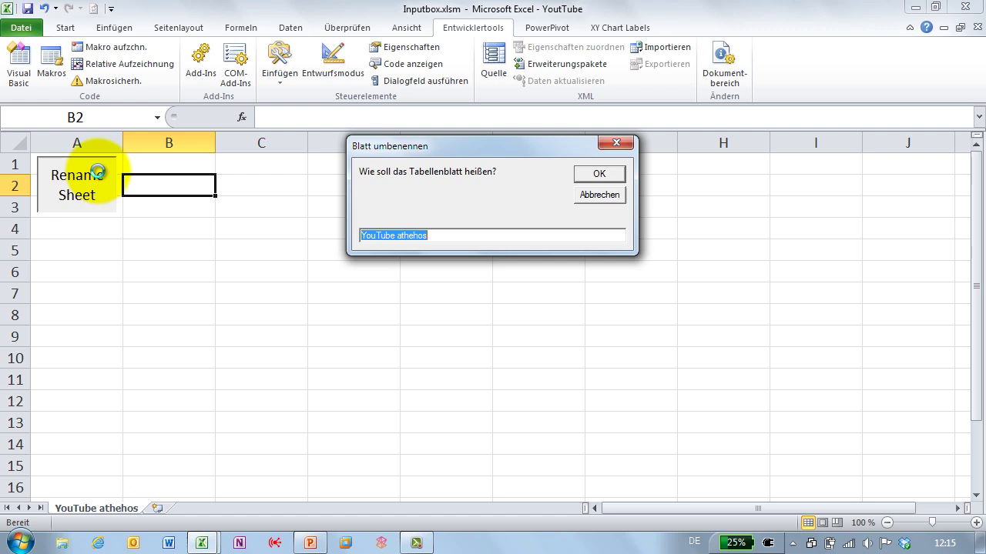
Cancel the rename prompt to reproduce runtime error 1004, then end the macro
left_click(598, 196)
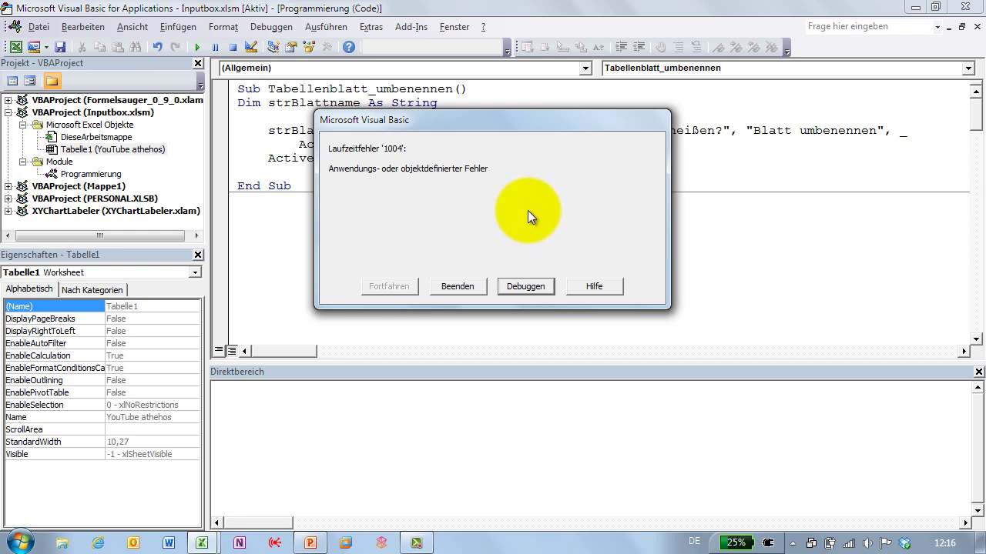
left_click_drag(502, 137, 491, 209)
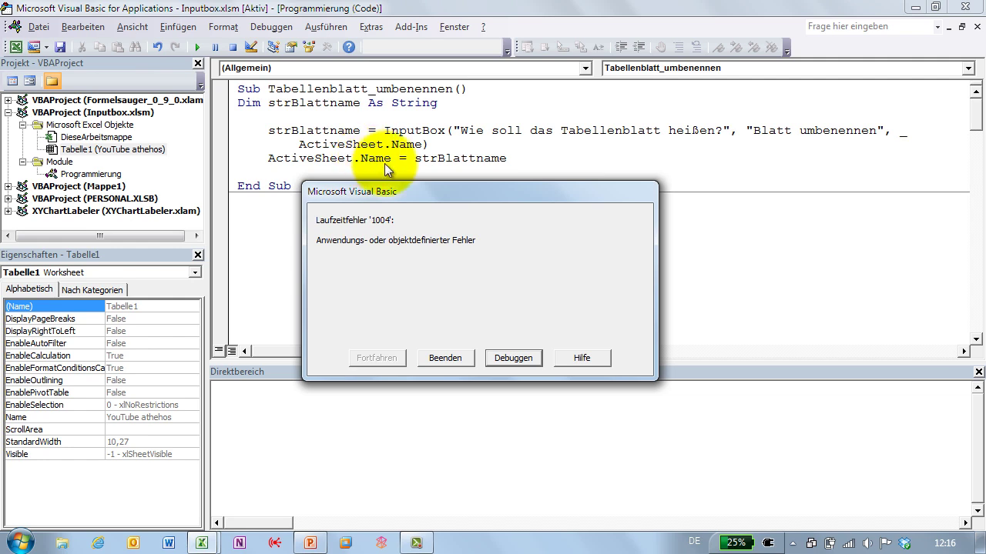
left_click(464, 360)
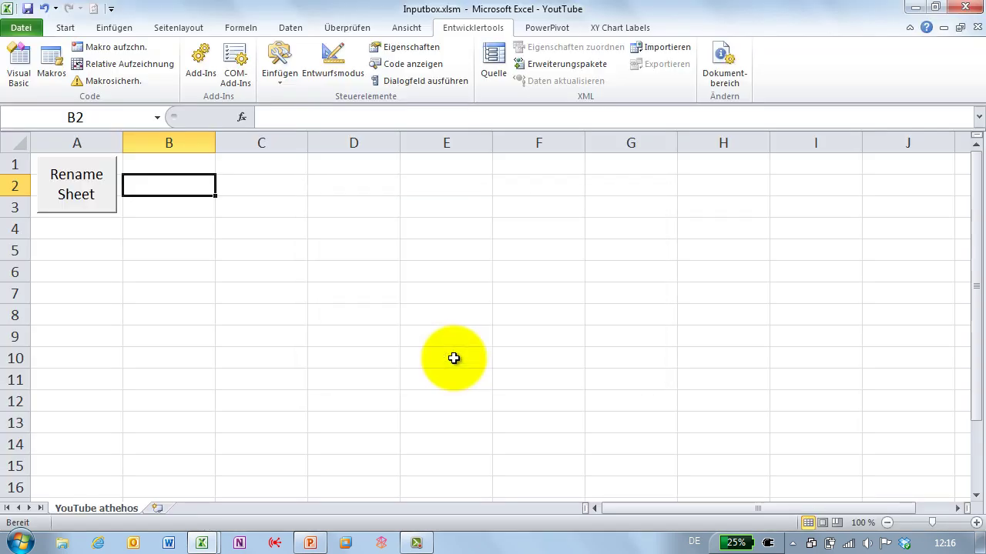
Rerun Rename Sheet and rename the sheet to 'abc'
left_click(108, 193)
type("abc")
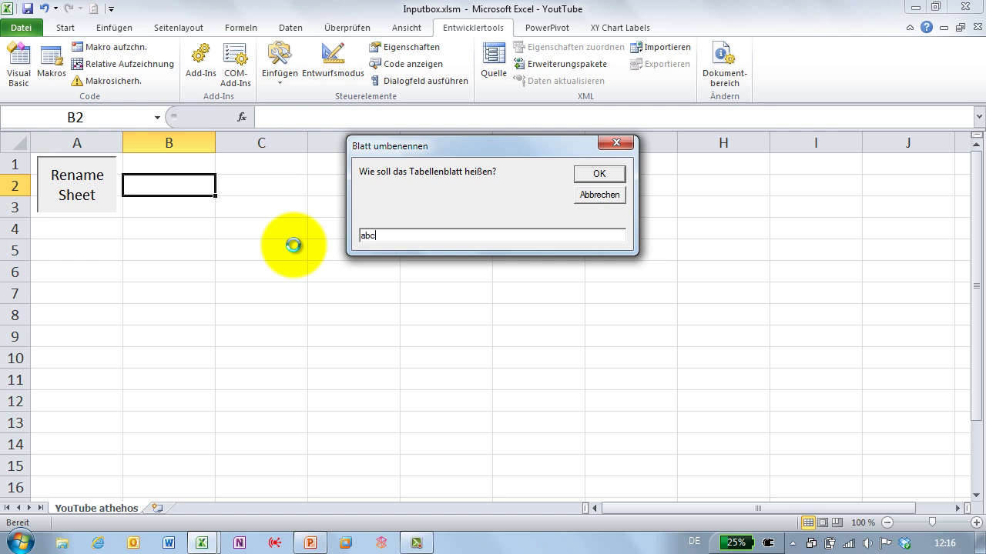
key("Return")
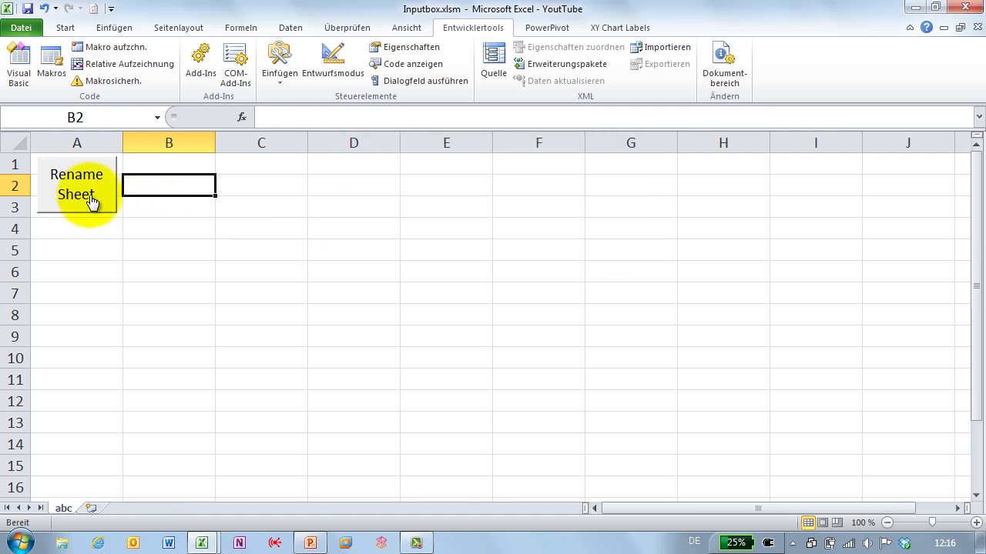
Cancel the prompt again, debug to the failing line, and reset the halted macro
left_click(88, 197)
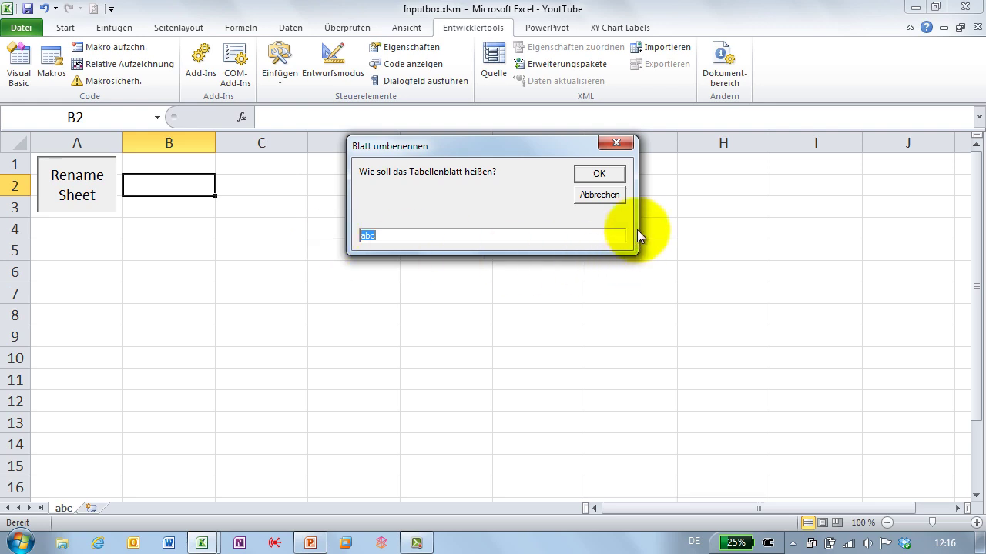
left_click(600, 196)
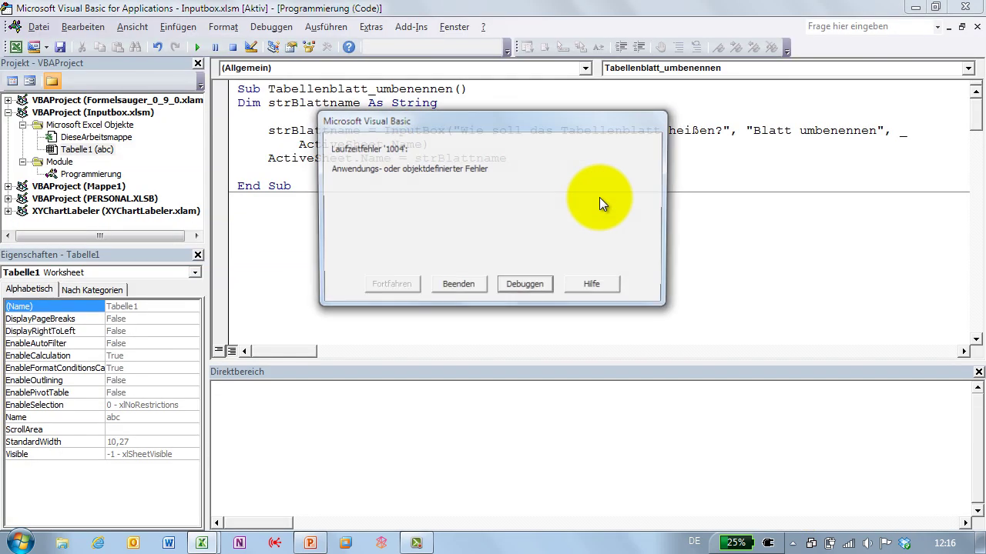
left_click(516, 289)
left_click(235, 47)
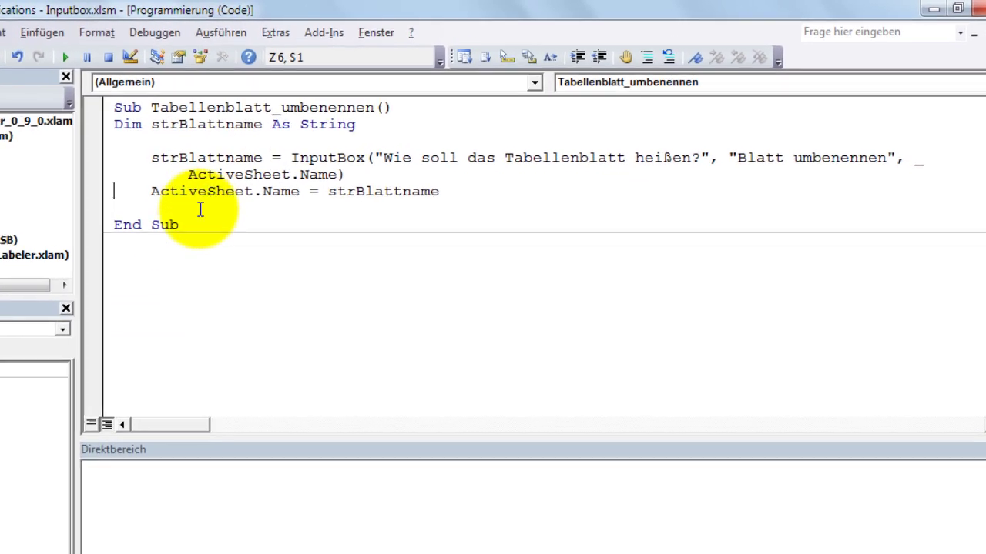
double_click(136, 138)
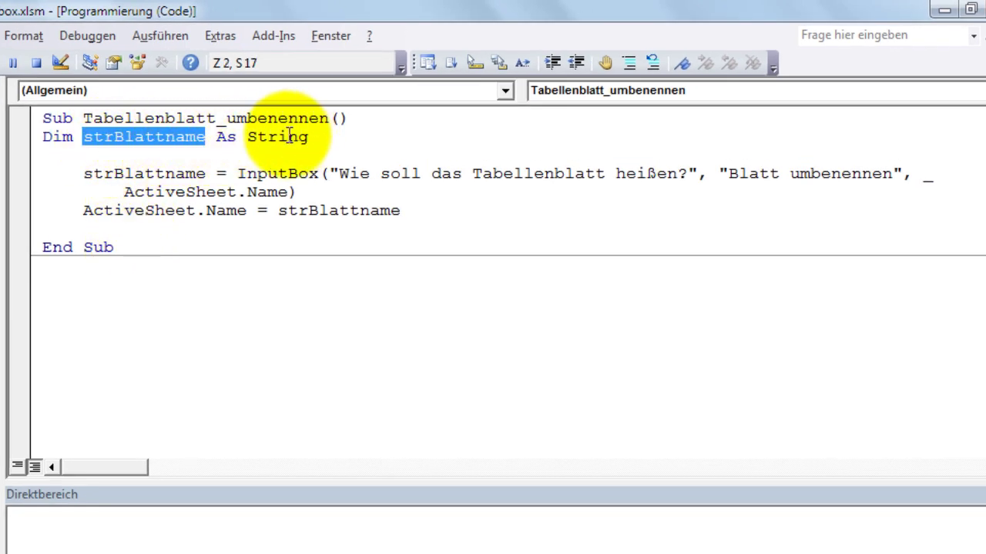
double_click(161, 174)
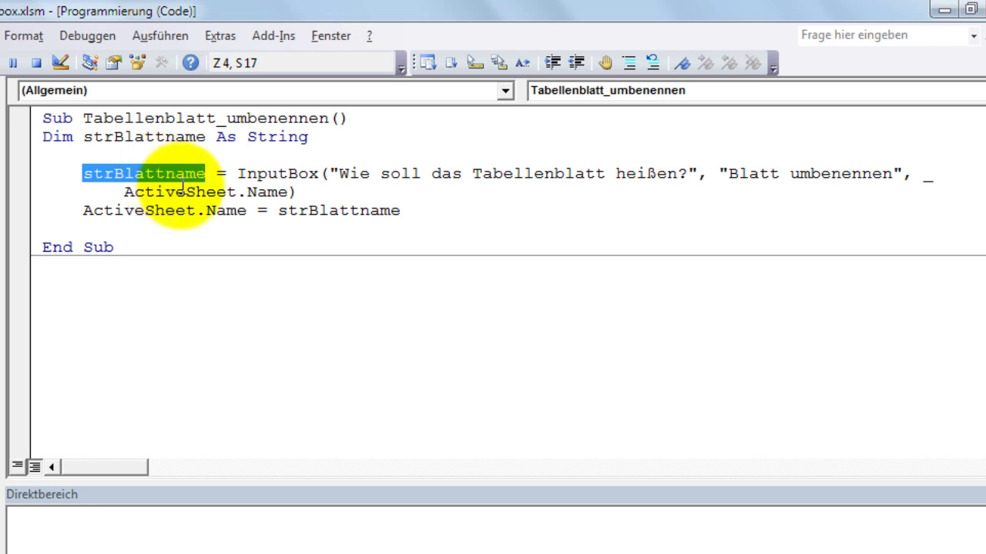
double_click(277, 174)
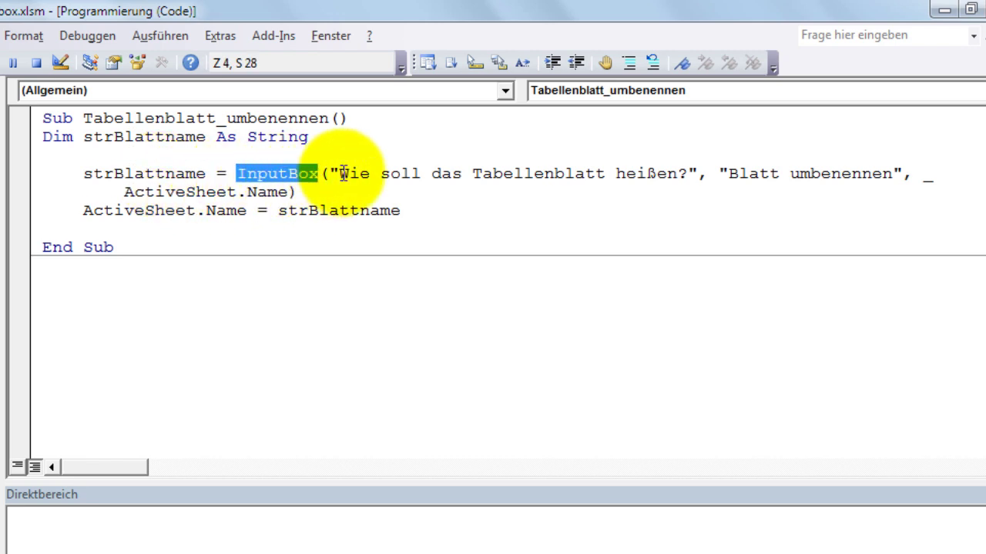
left_click_drag(330, 174, 697, 174)
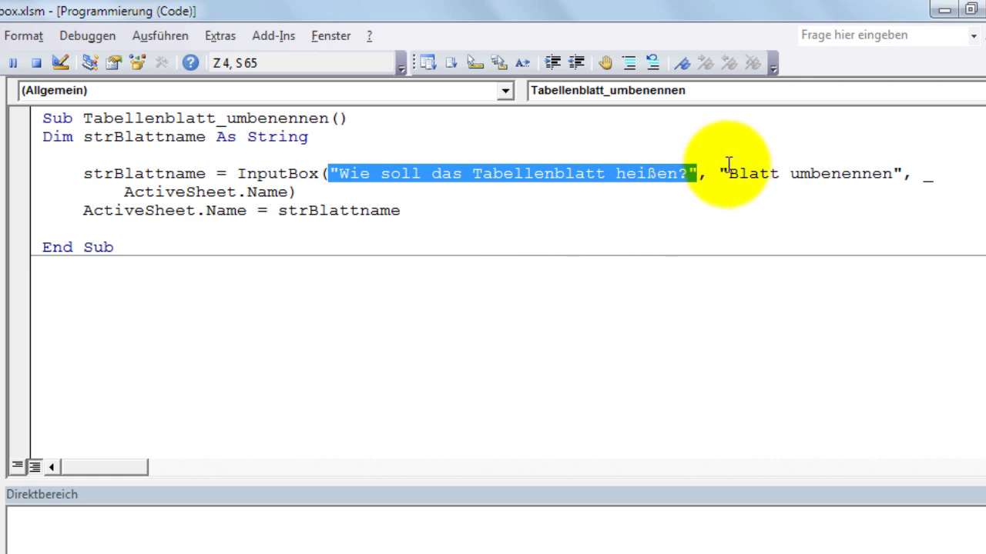
left_click_drag(720, 174, 901, 174)
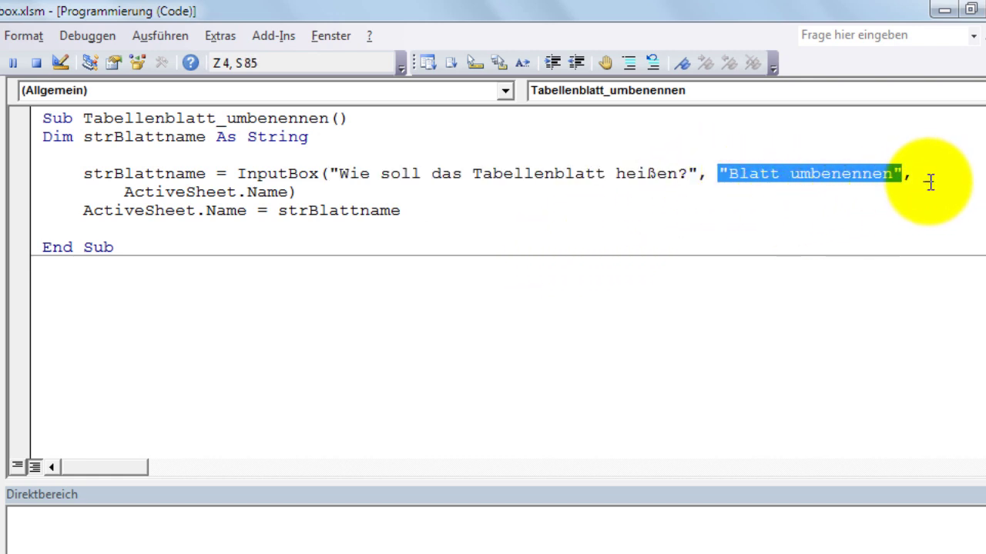
left_click_drag(913, 174, 934, 174)
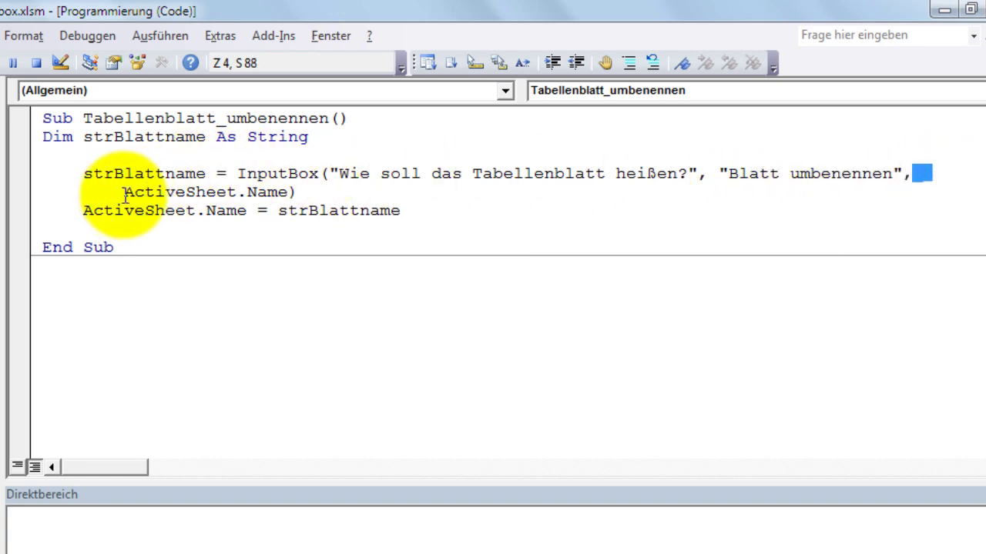
left_click_drag(124, 194, 286, 193)
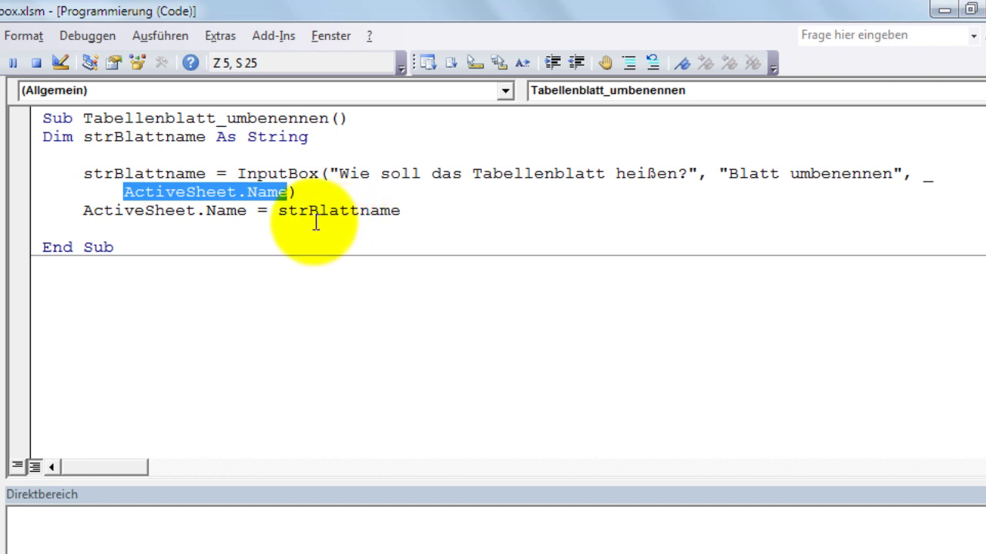
left_click(208, 173)
left_click_drag(208, 173, 84, 174)
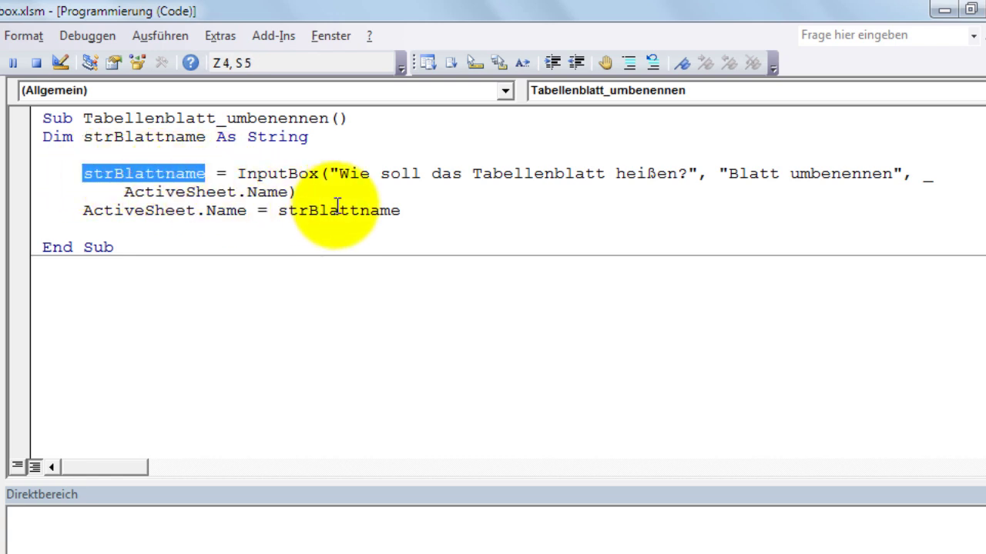
left_click_drag(401, 210, 279, 211)
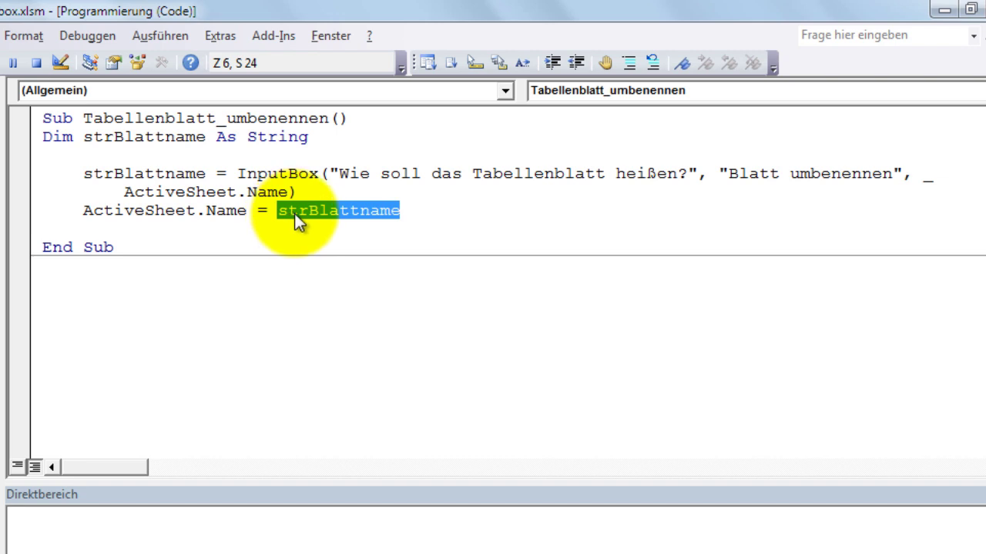
left_click_drag(83, 210, 243, 210)
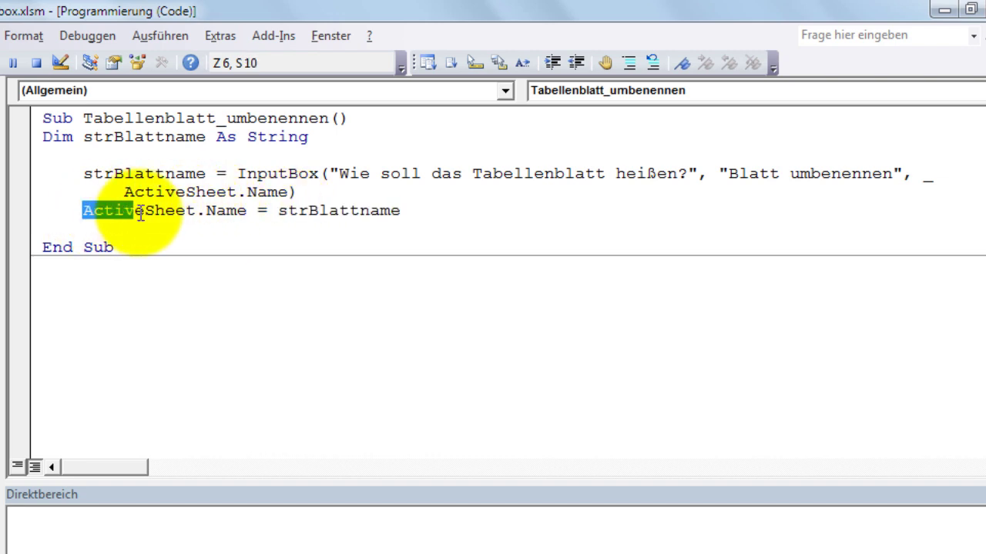
double_click(323, 211)
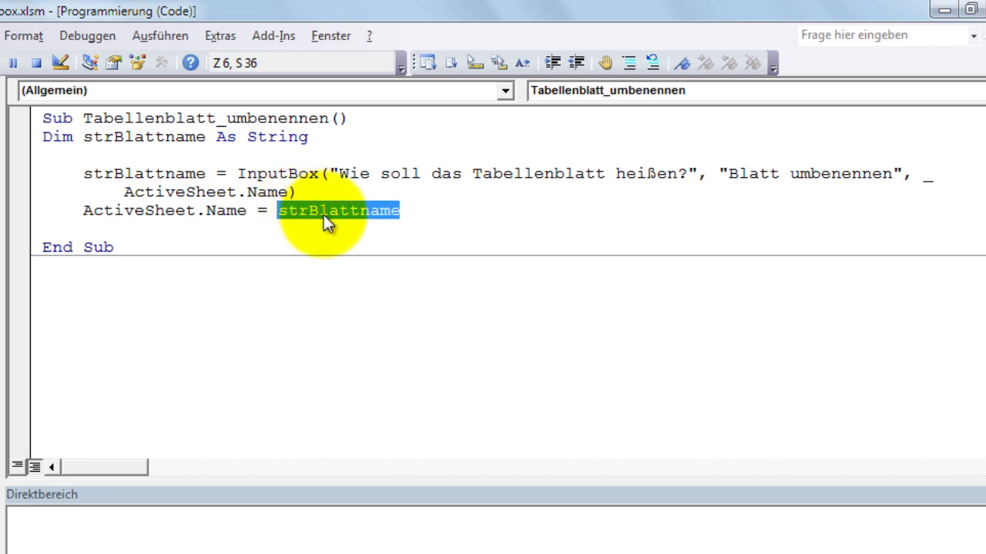
left_click(323, 188)
Join the rename line into 'If strBlattname <> "" Then ActiveSheet.Name = strBlattname'
key("Return")
type("if strBlattname <> \"\" then")
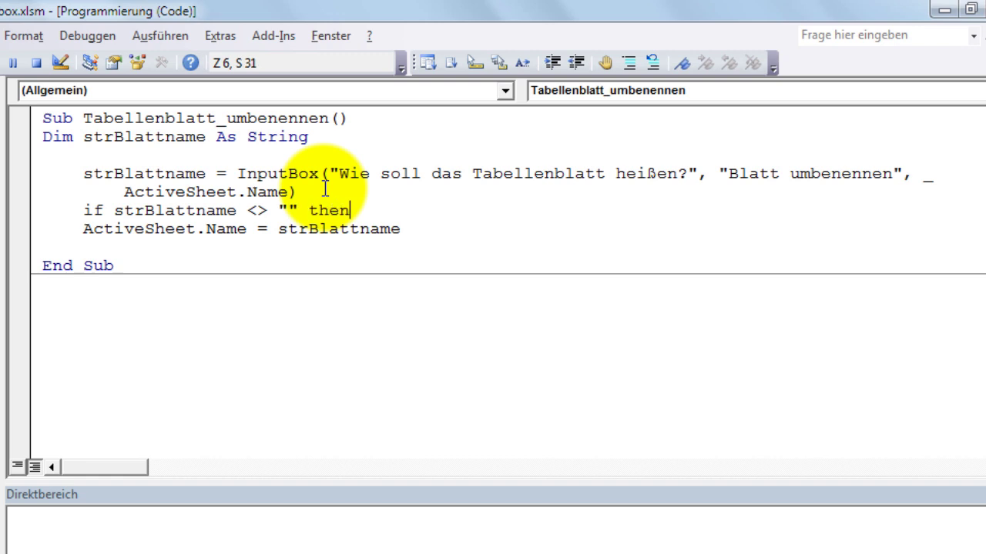
key("Delete")
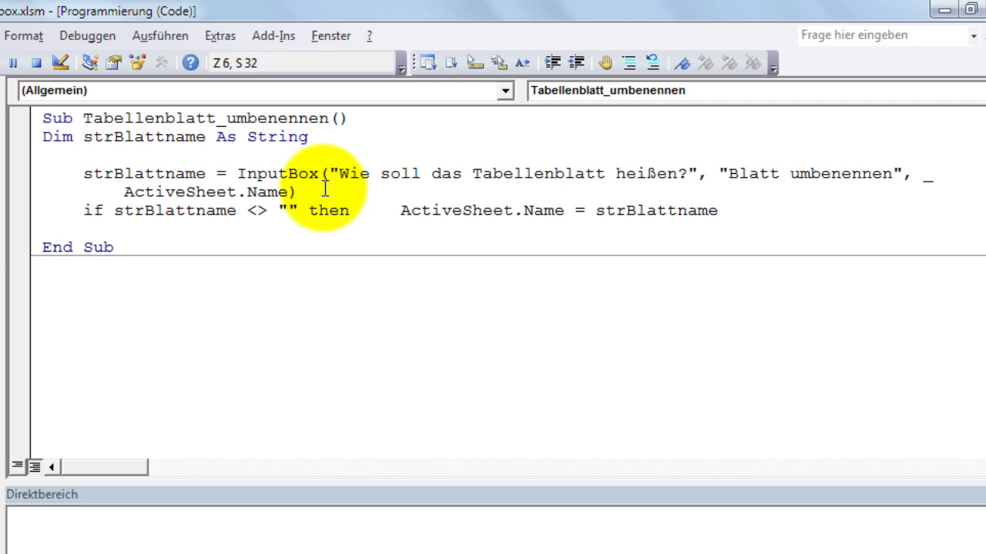
left_click(185, 303)
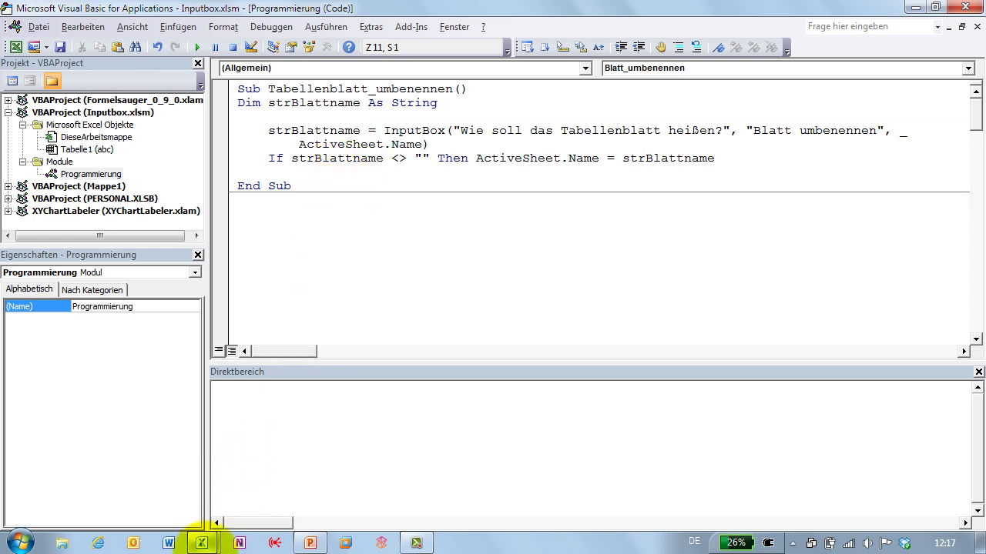
Switch to Excel and use Rename Sheet to rename the sheet to 123
mouse_move(202, 542)
left_click(149, 488)
left_click(72, 182)
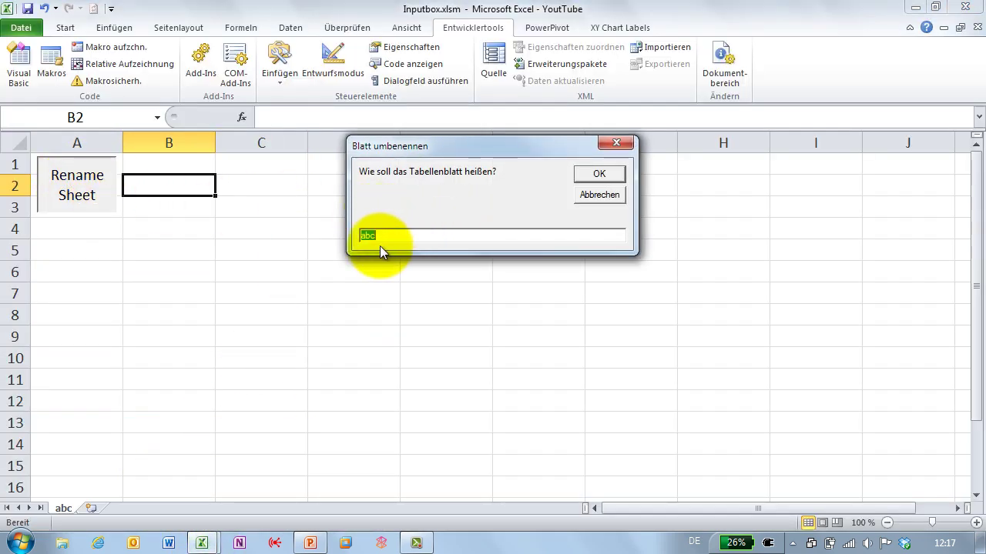
type("123")
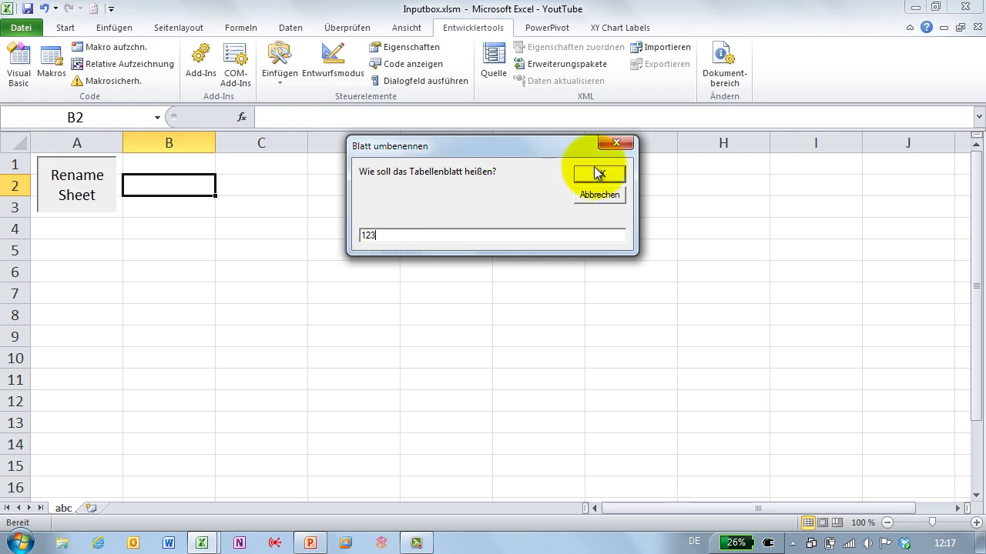
left_click(597, 172)
Rerun the macro and cancel the prompt twice, confirming the sheet stays 123 without error
left_click(114, 190)
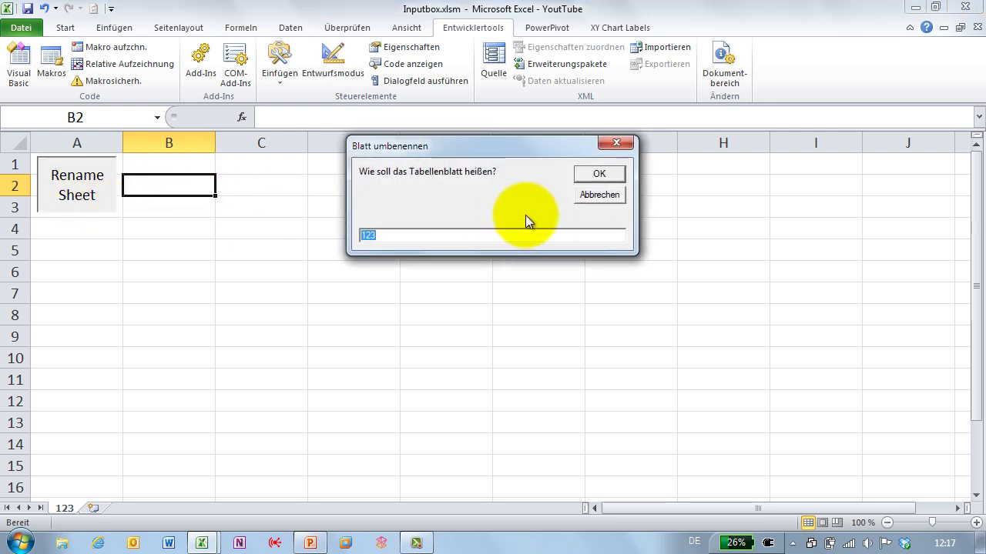
left_click(587, 195)
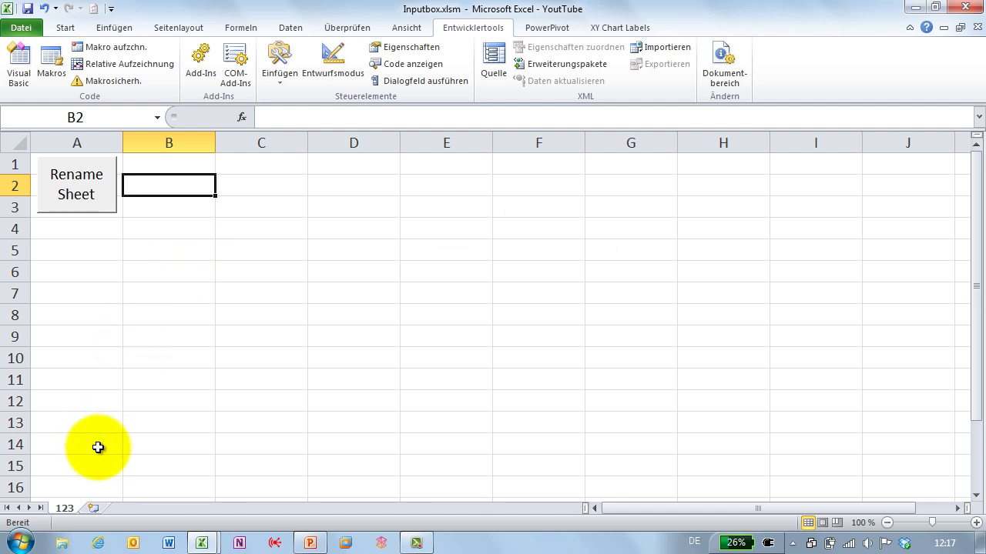
left_click(97, 193)
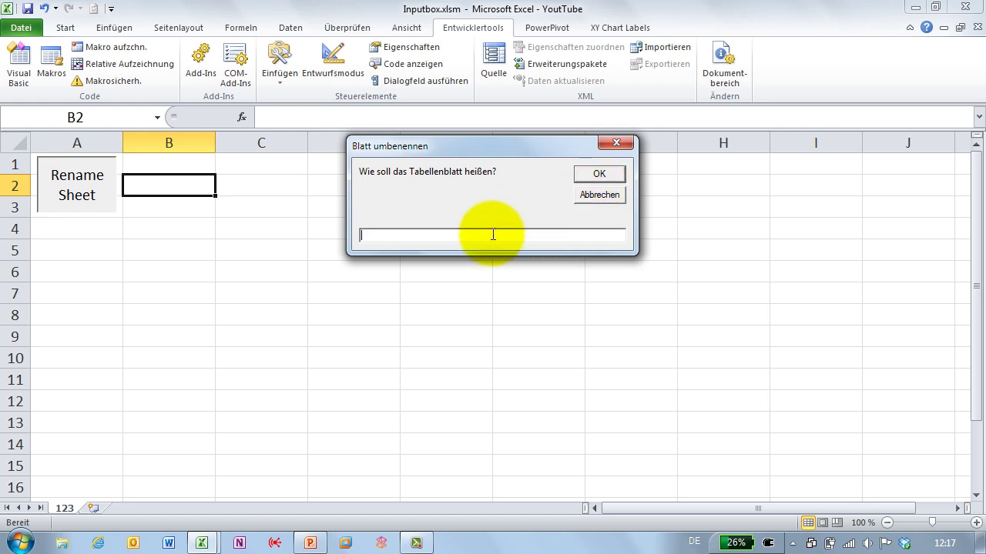
left_click(599, 196)
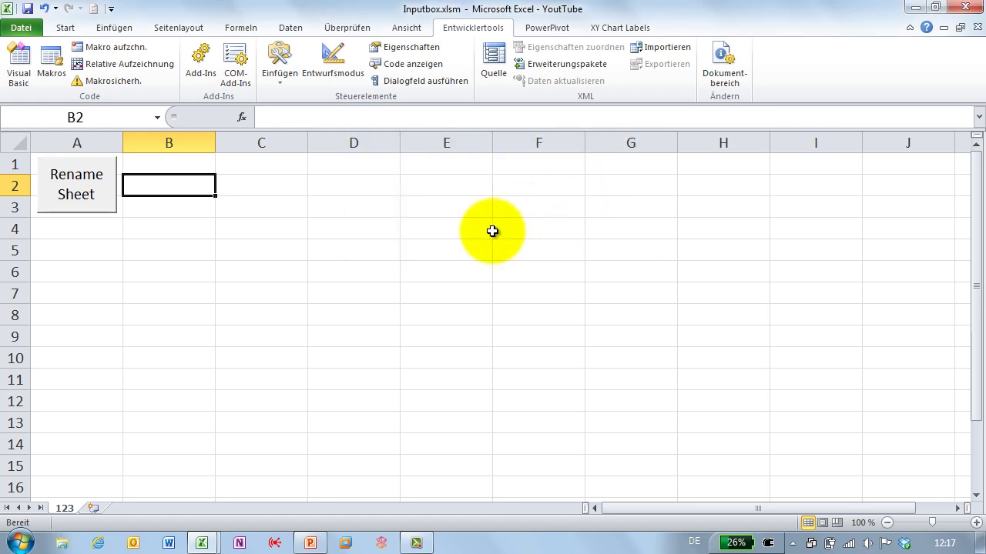
left_click(205, 540)
left_click(258, 492)
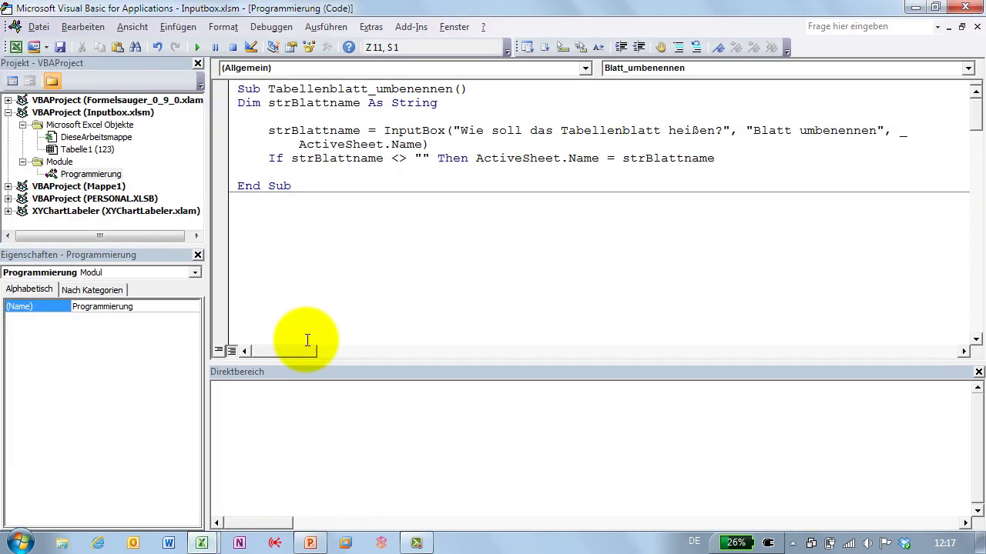
Create the Sub nachbau_Inputbox procedure and declare the strInputwert variable
type("sub nach")
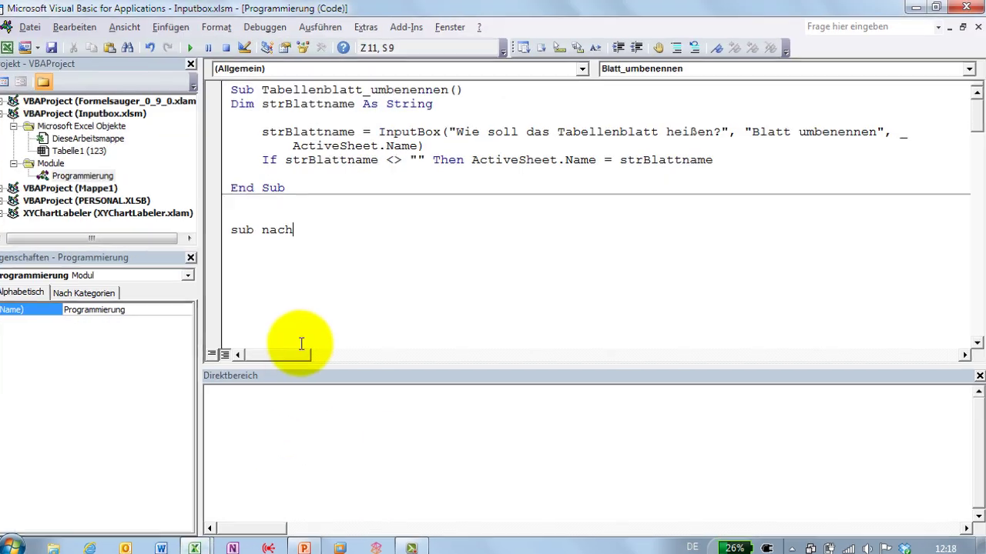
type("ba")
type("u_In")
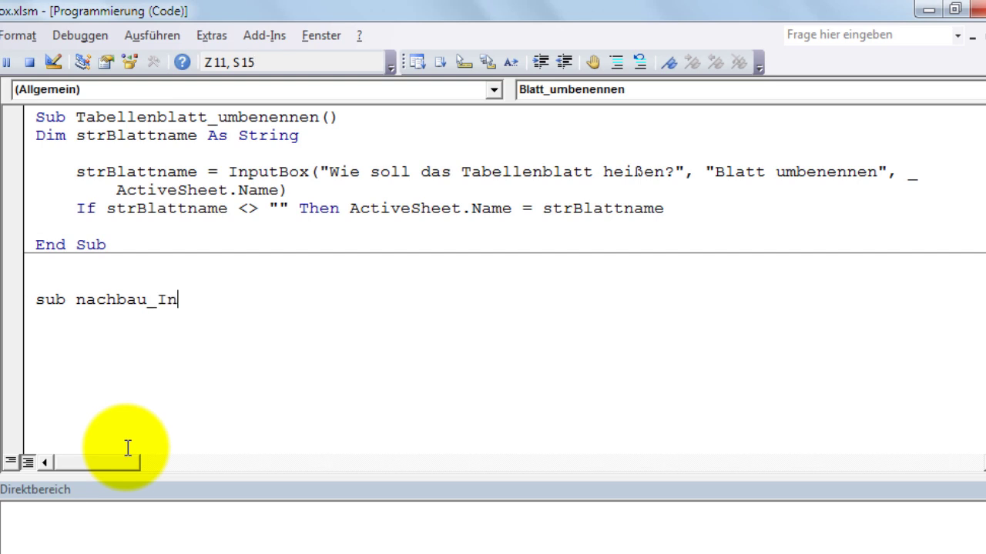
key("Return")
key("Return")
key("BackSpace")
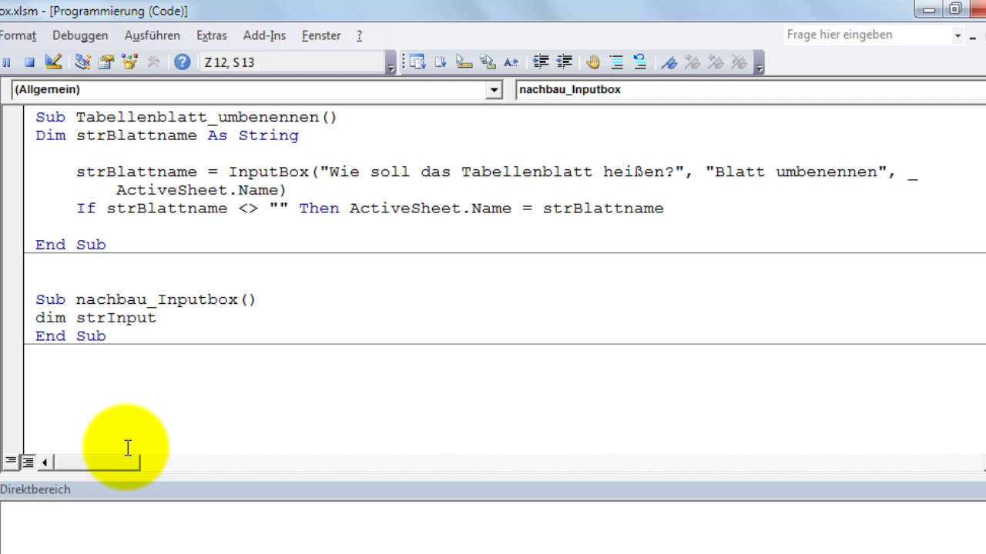
type("wert")
key("Return")
key("Return")
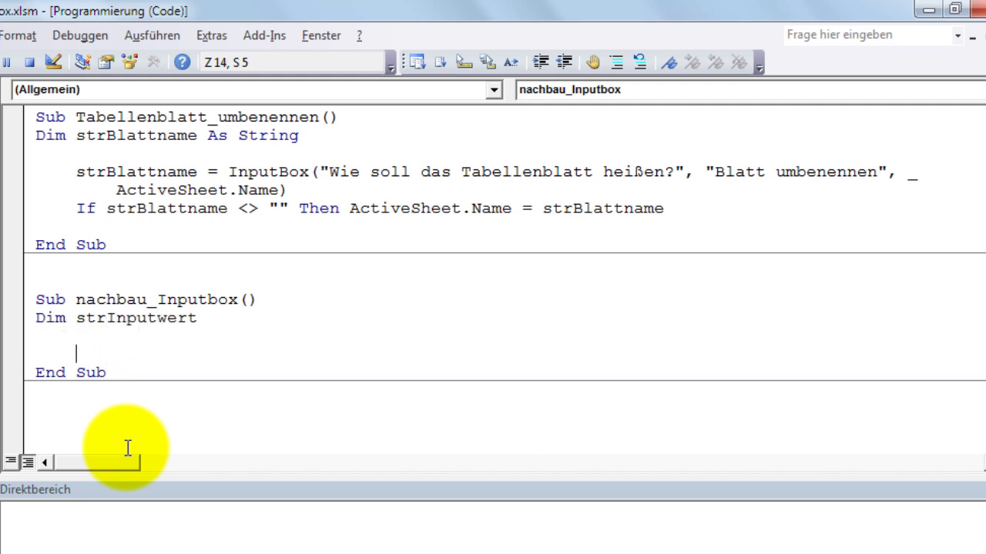
Write strInputwert = InputBox("Ihre Eingabe", "Anwendung umbenennen", Application.Caption)
type("str")
type("input")
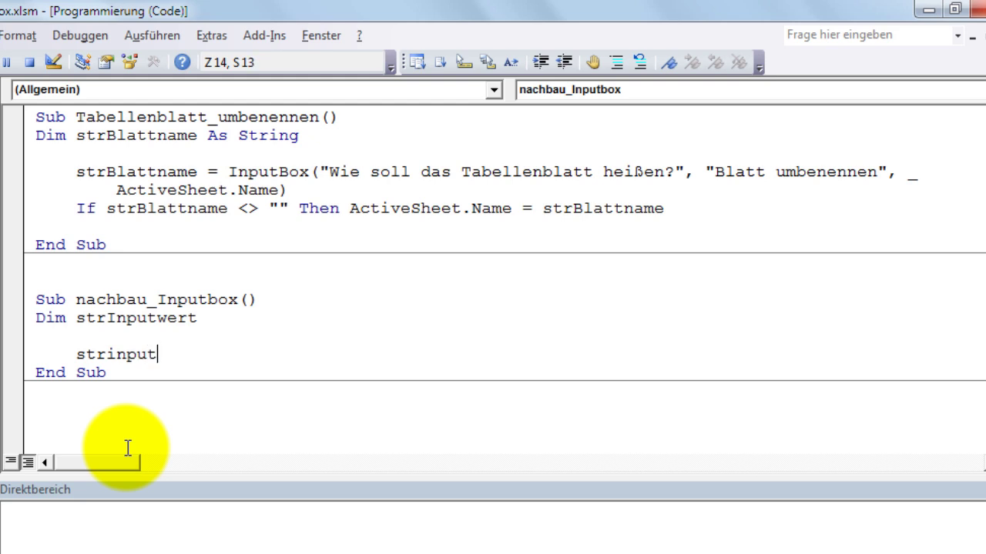
type("wert = ")
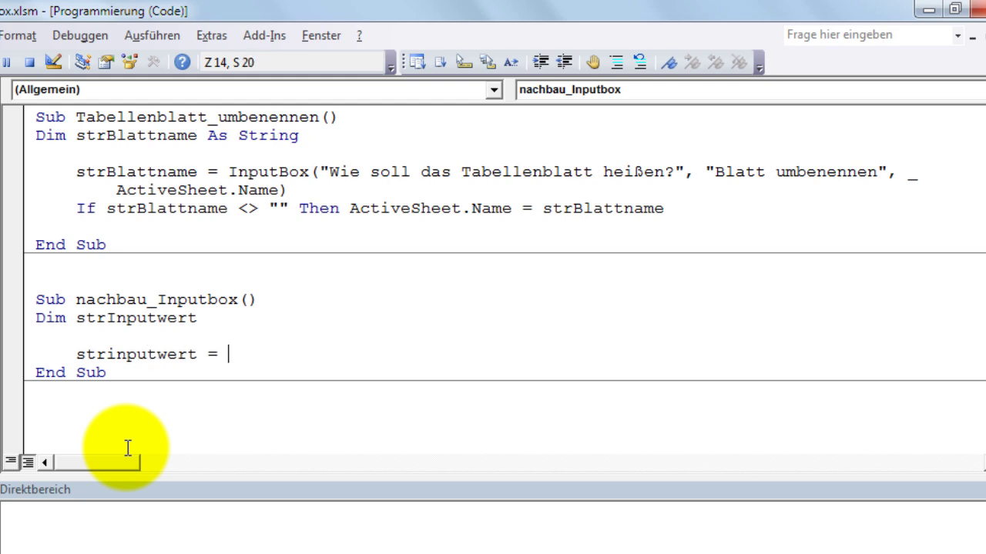
type("inputb")
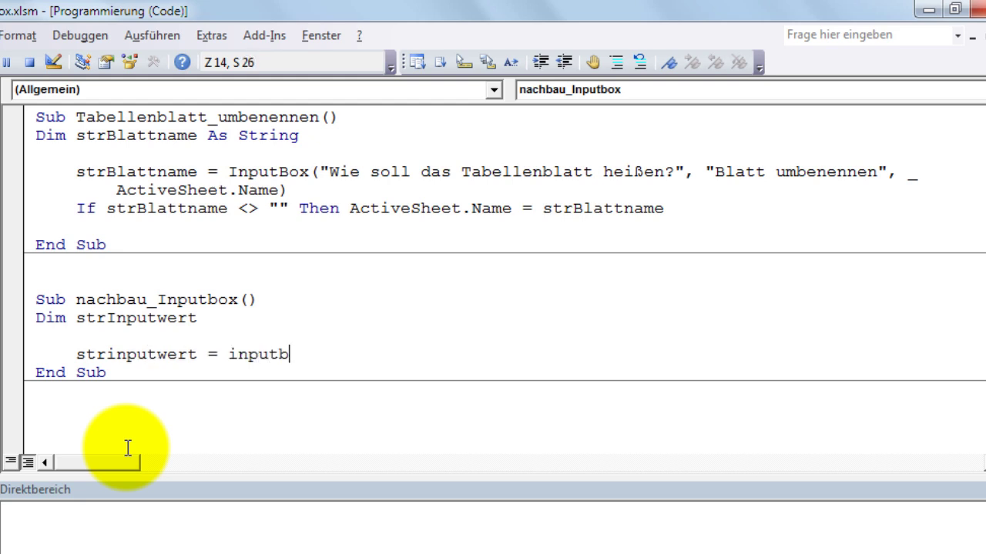
type("ox(\"")
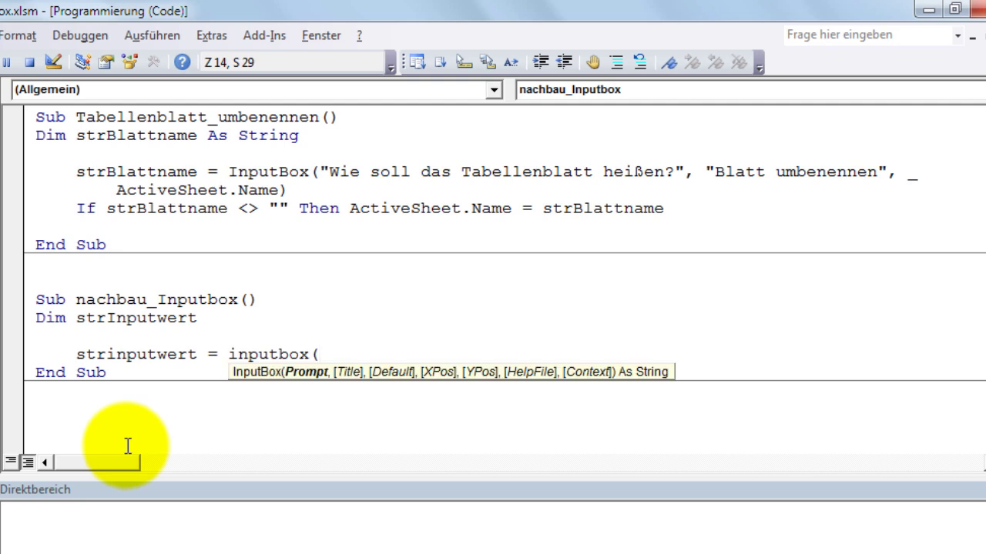
type("I")
type("hre Eingabe\";")
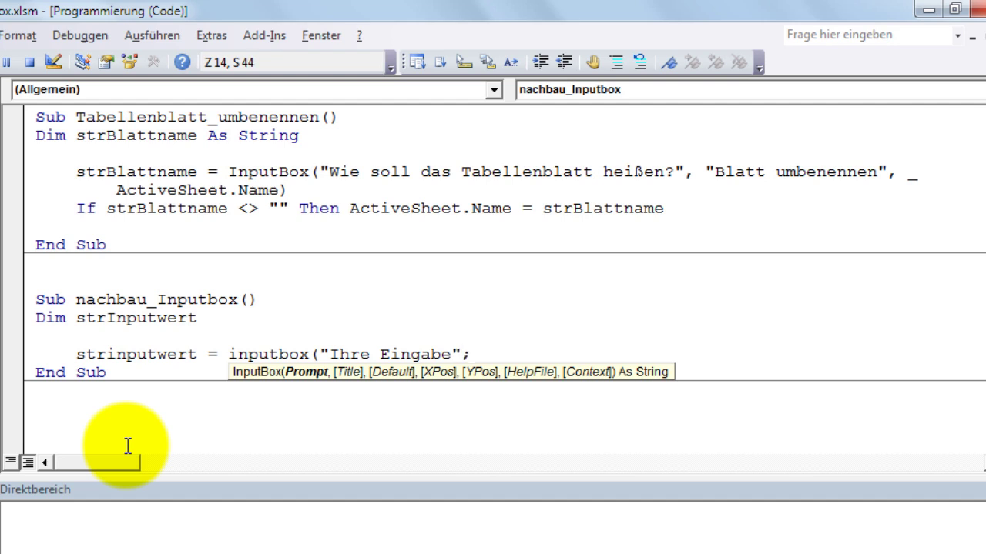
key("BackSpace")
type(",")
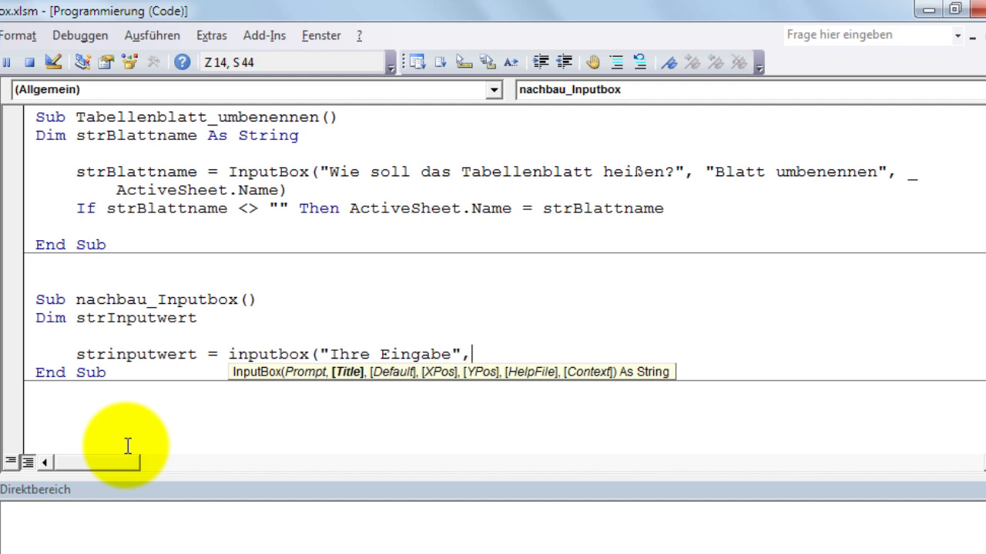
type("Anw")
type("endung i")
type("umbe")
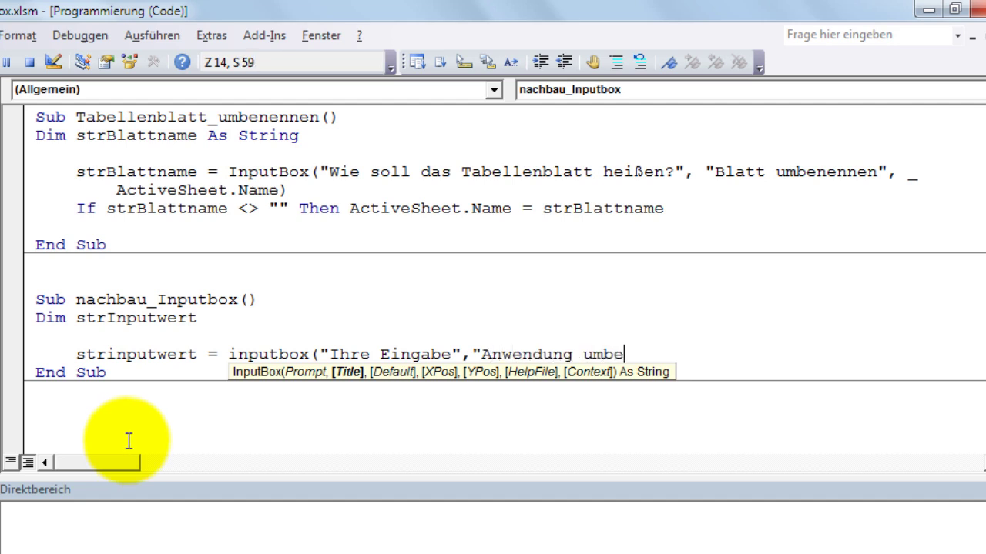
type("nennen")
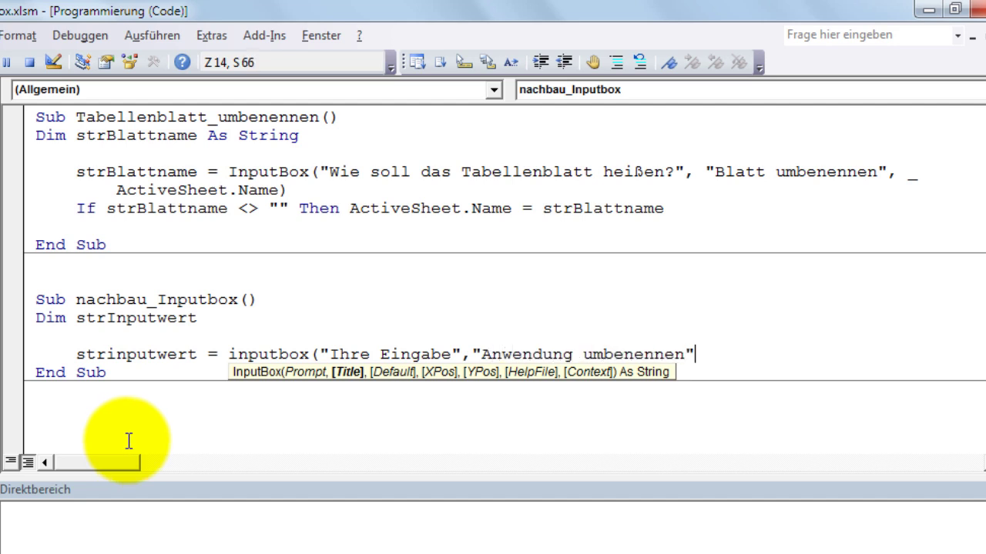
type(",")
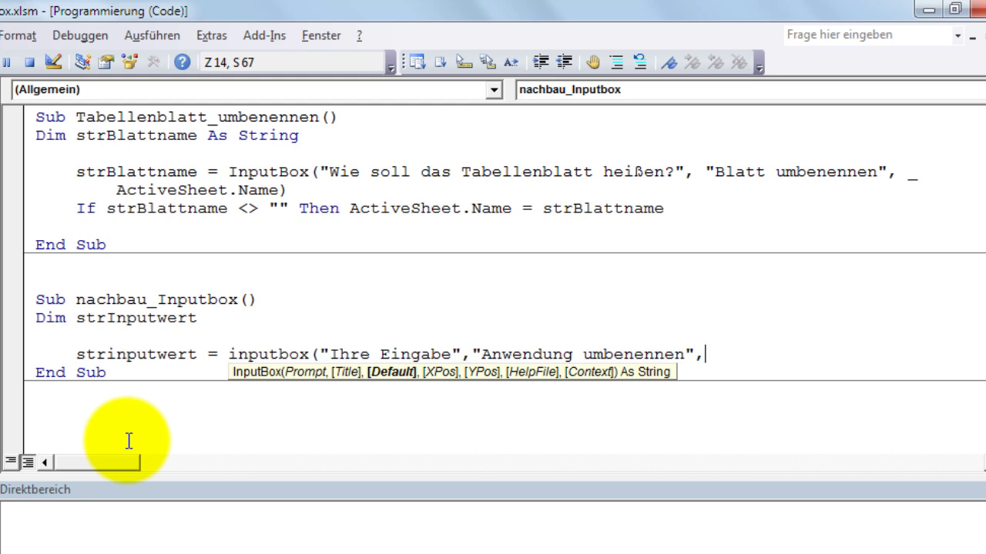
type("applicat")
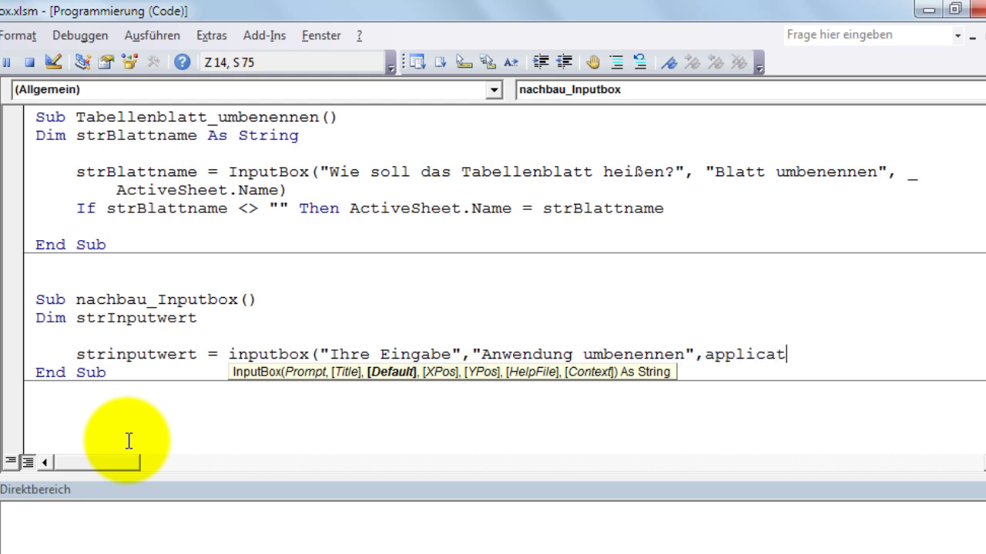
type("ion.caption")
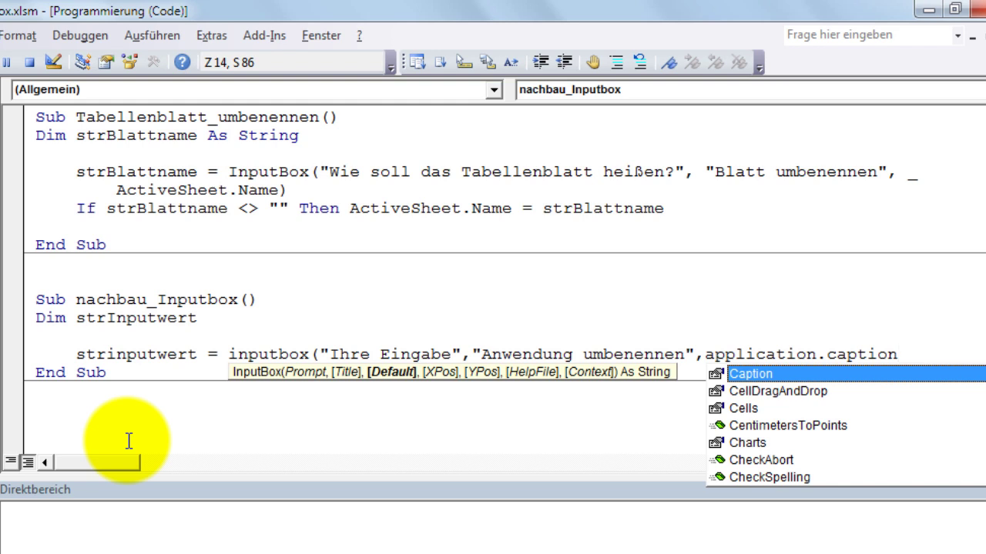
key("Return")
key("Return")
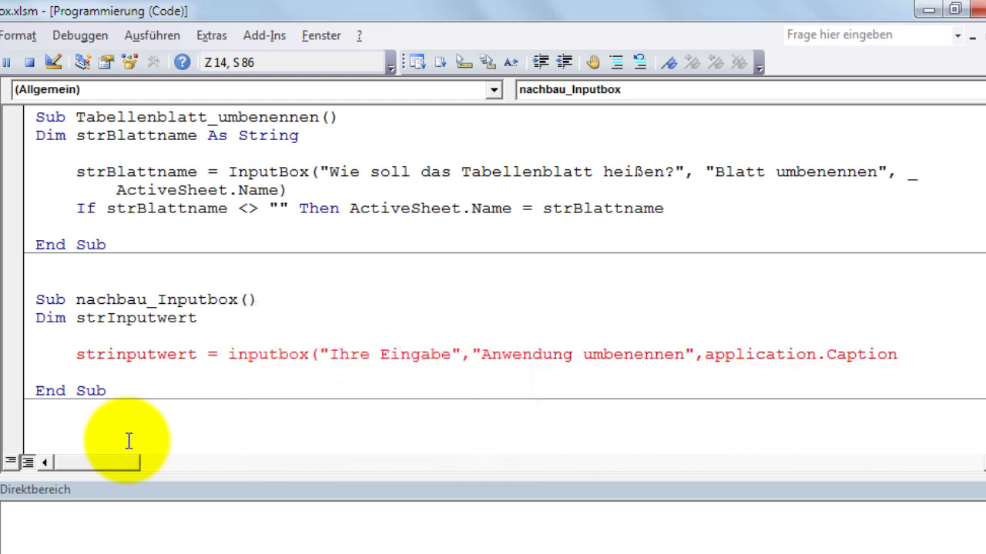
type(")")
key("Return")
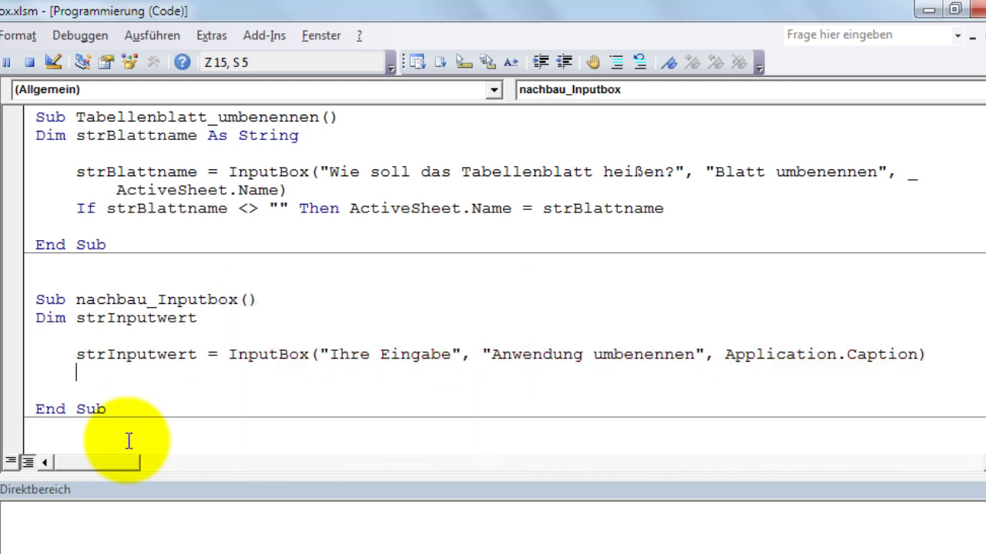
Write 'If strInputwert <> "" Then Application.Caption = strInputwert' below the InputBox line
type("if ")
type("strI")
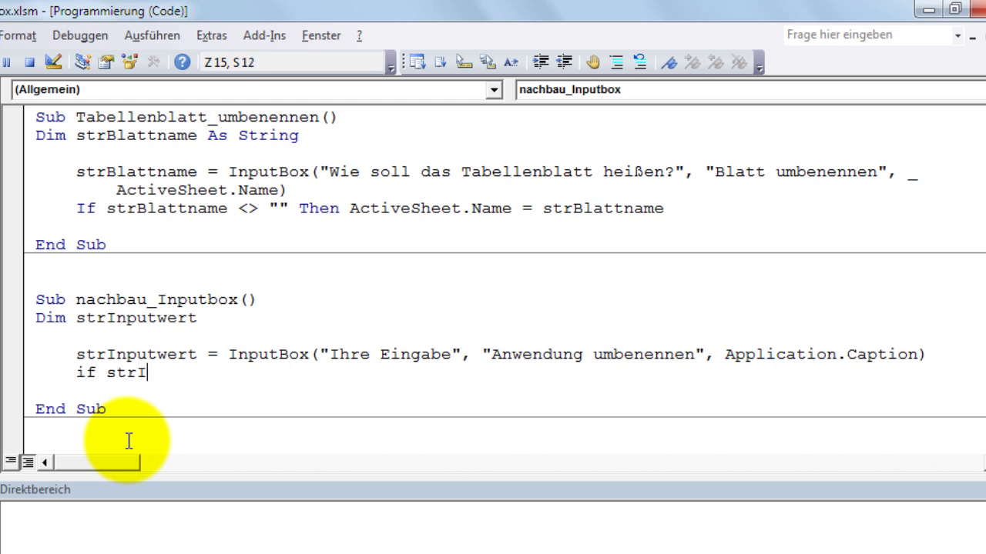
type("npu")
type("twert <>")
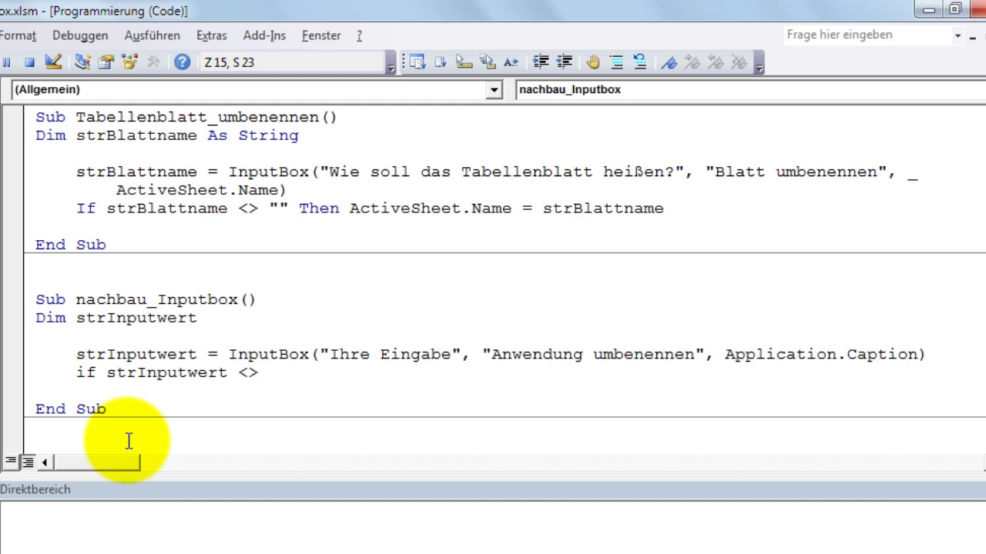
type("\"\"")
type(" then ")
type("apploica")
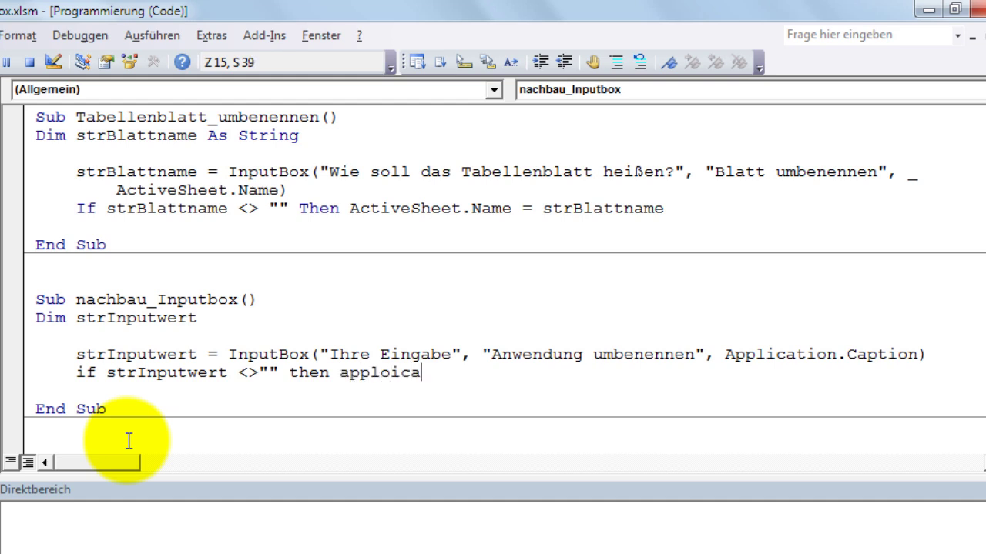
key("BackSpace")
key("BackSpace")
key("BackSpace")
key("BackSpace")
type("ication")
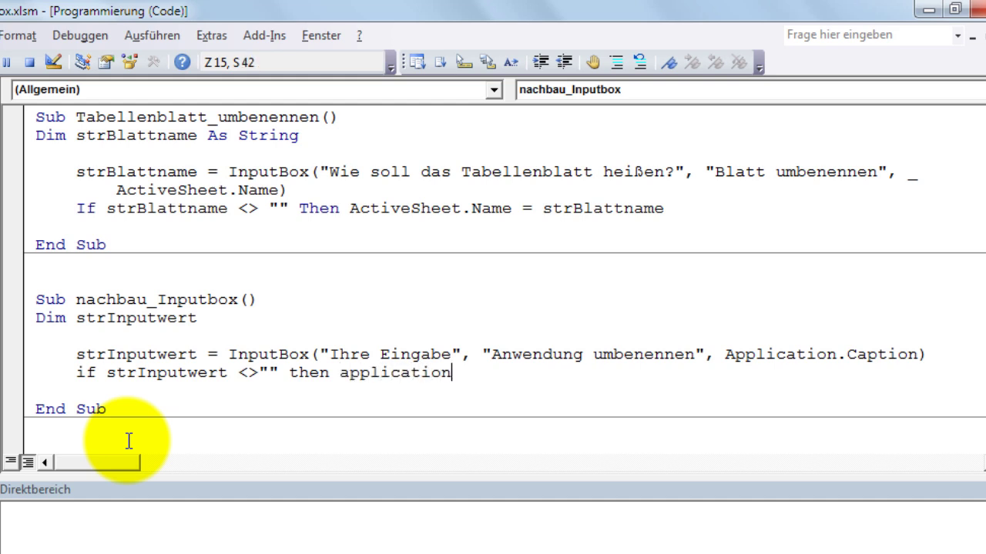
type(".cap")
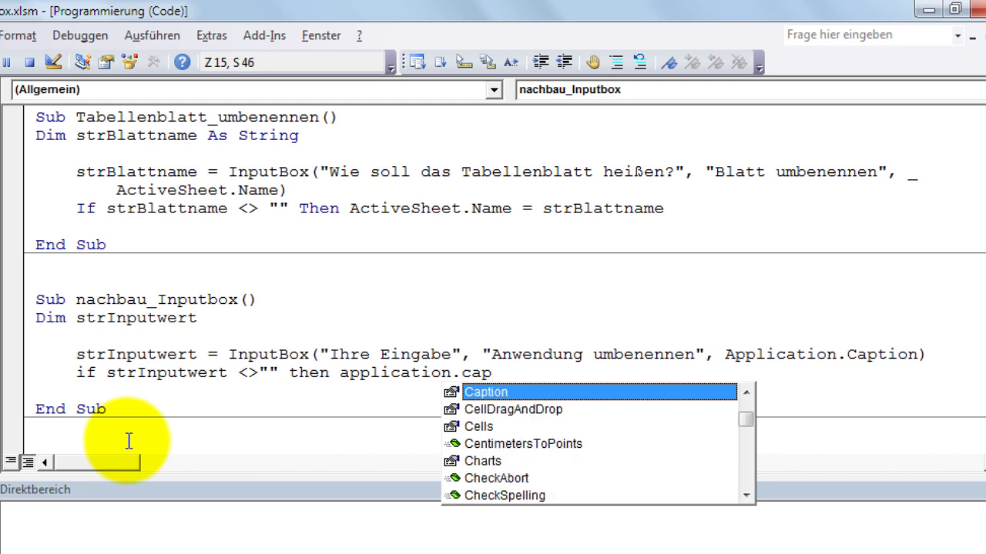
key("Tab")
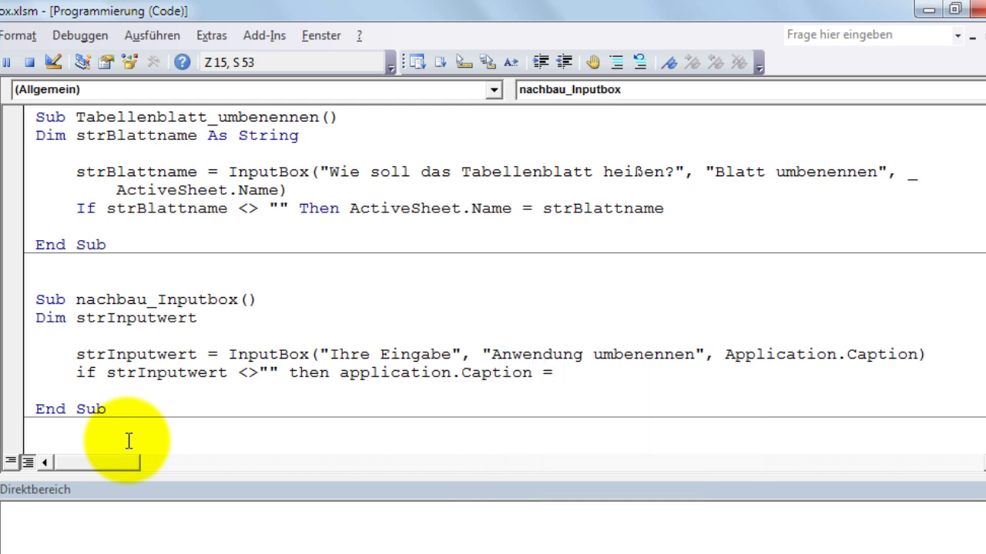
type("strInp")
type("u")
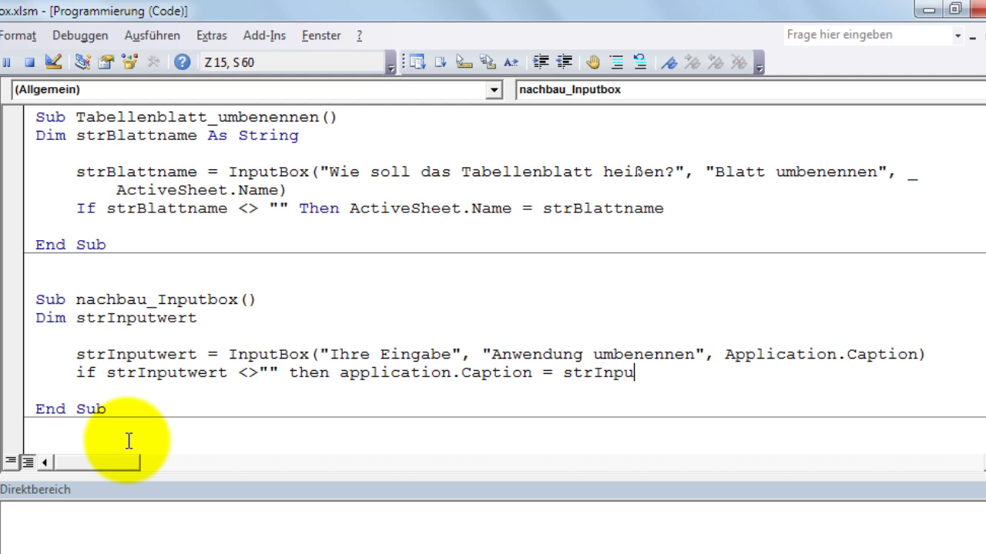
type("twert")
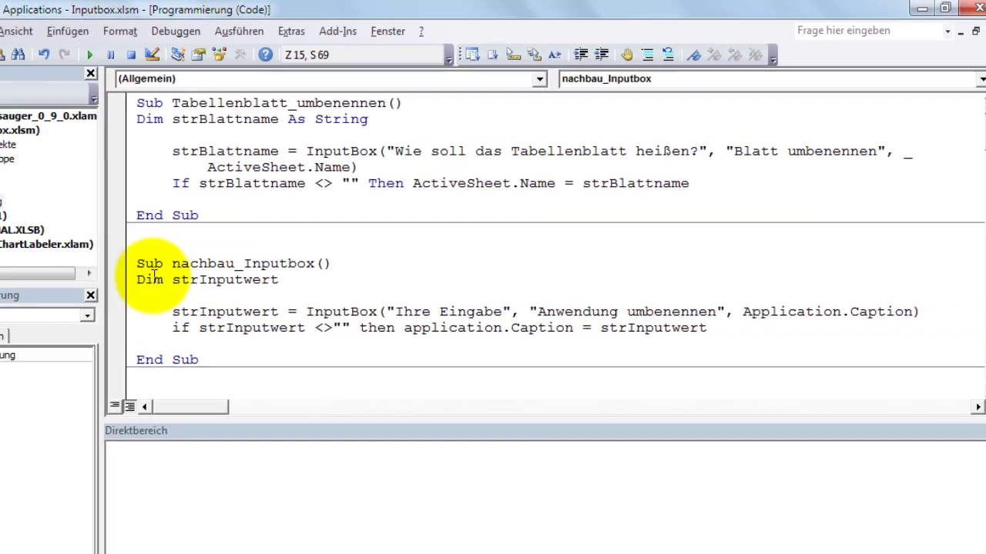
Run the caption macro, submit a new caption, and check the result in Excel
left_click(76, 317)
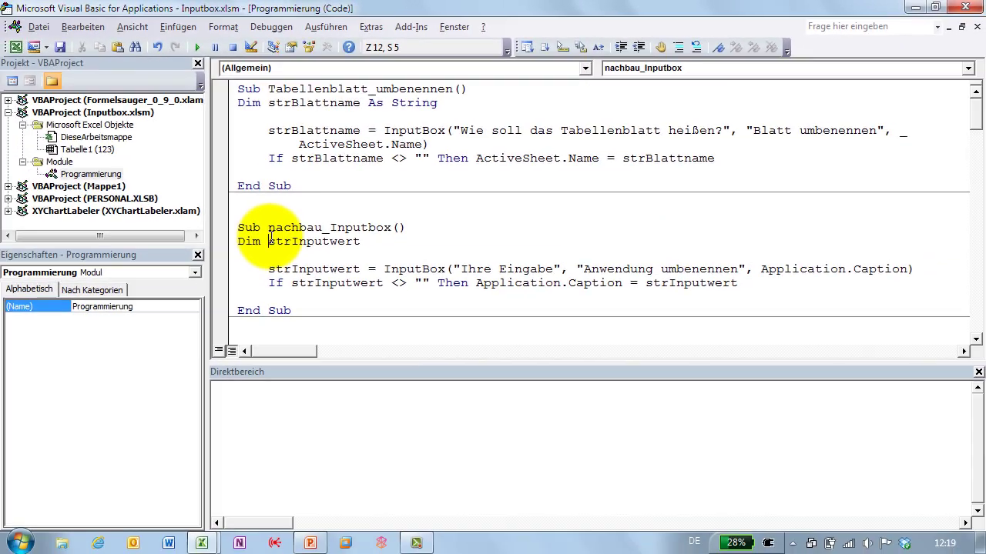
left_click(198, 48)
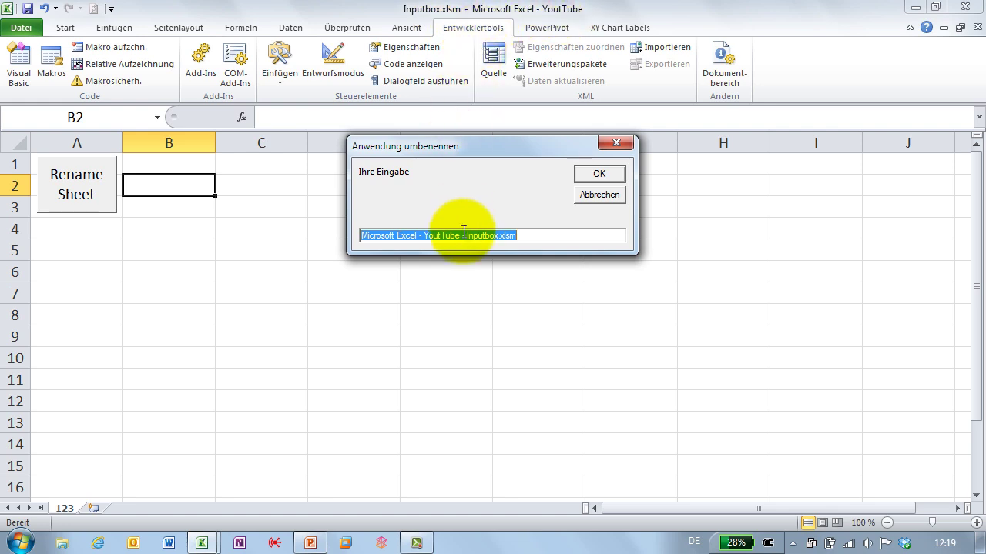
key("Delete")
type("Micr")
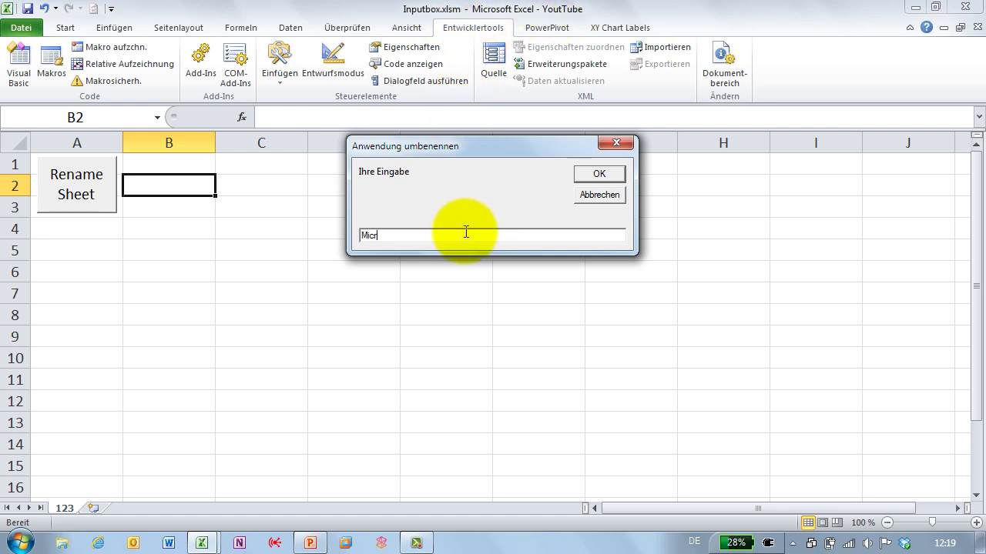
type("osoft Excel")
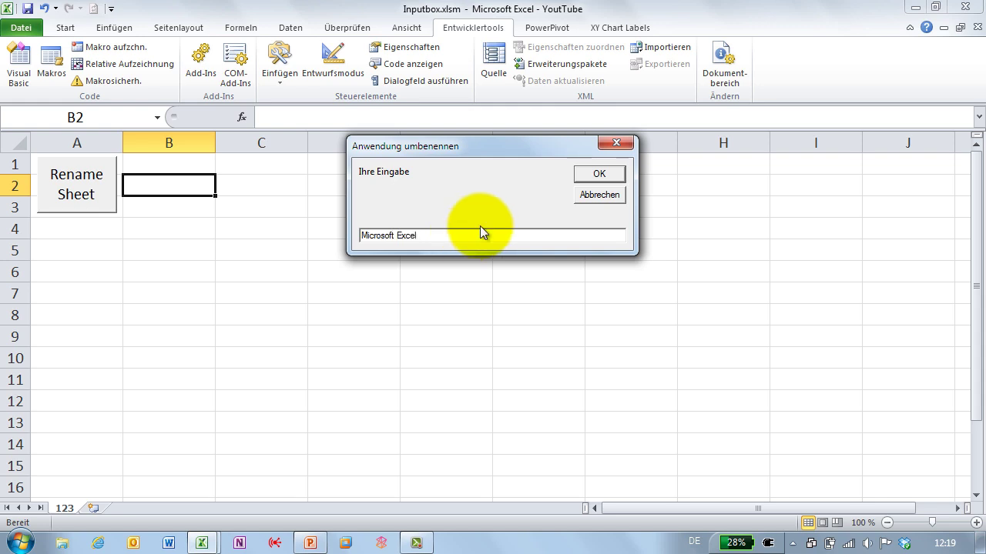
left_click(599, 174)
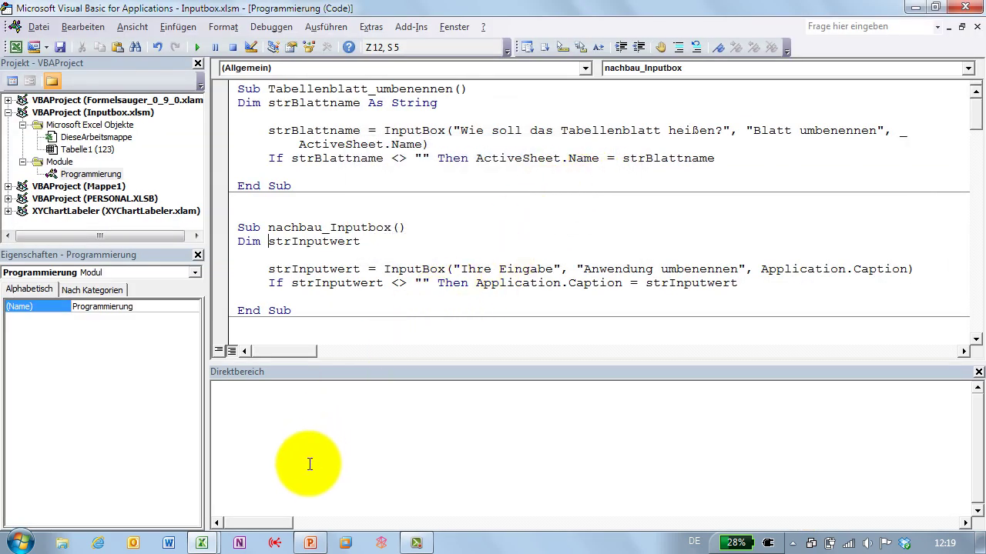
mouse_move(200, 543)
left_click(115, 470)
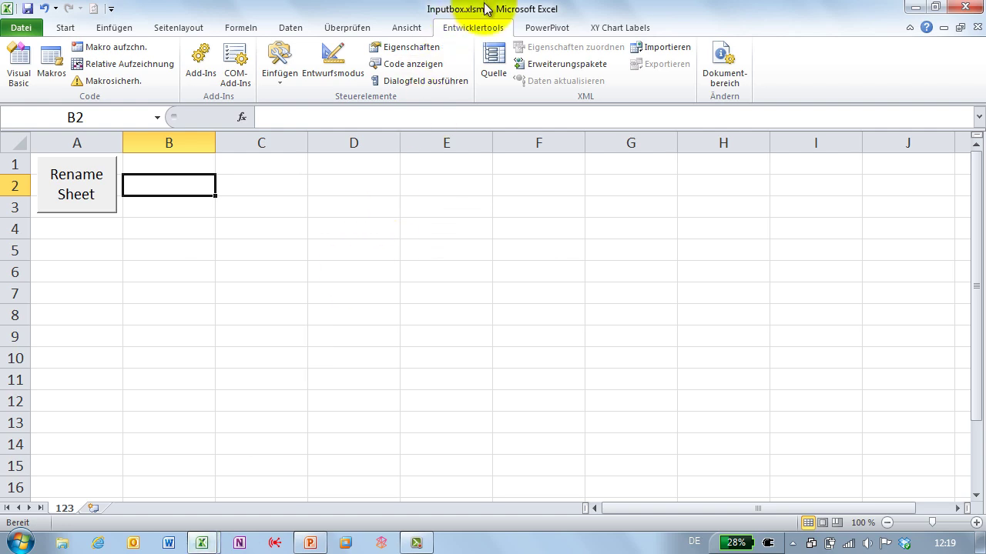
mouse_move(201, 543)
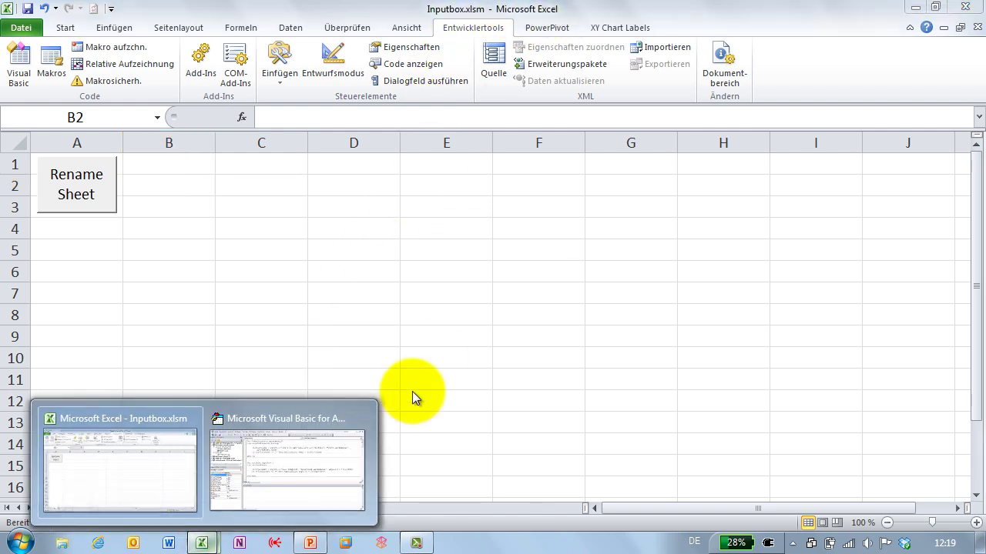
left_click(315, 434)
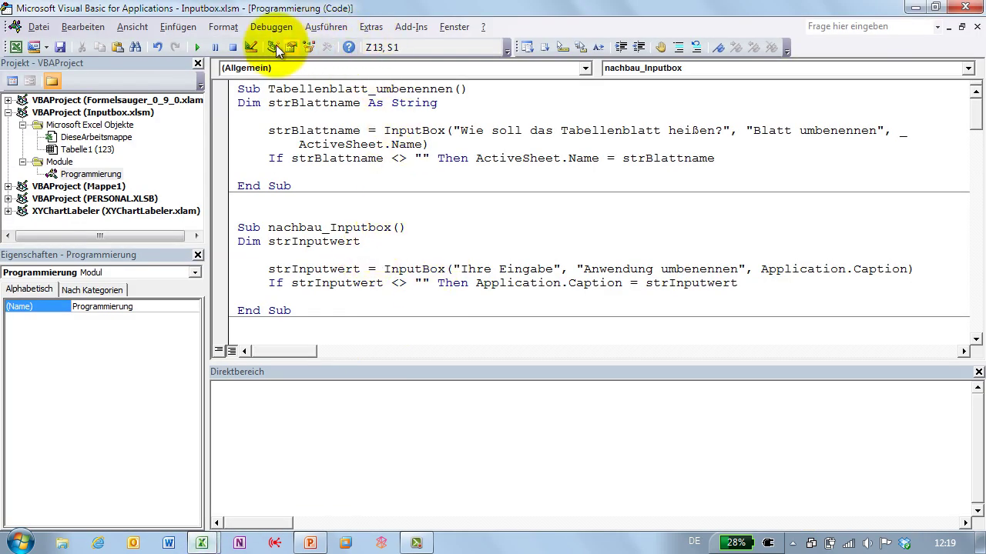
Run the macro again to set the Excel caption to 'Mein Excel' and view it
left_click(198, 47)
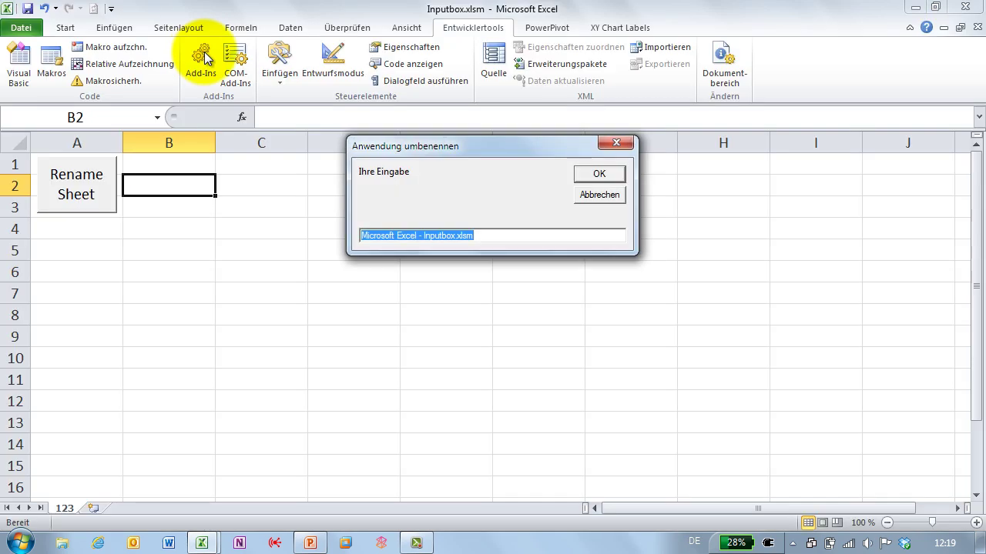
type("Mein Excel")
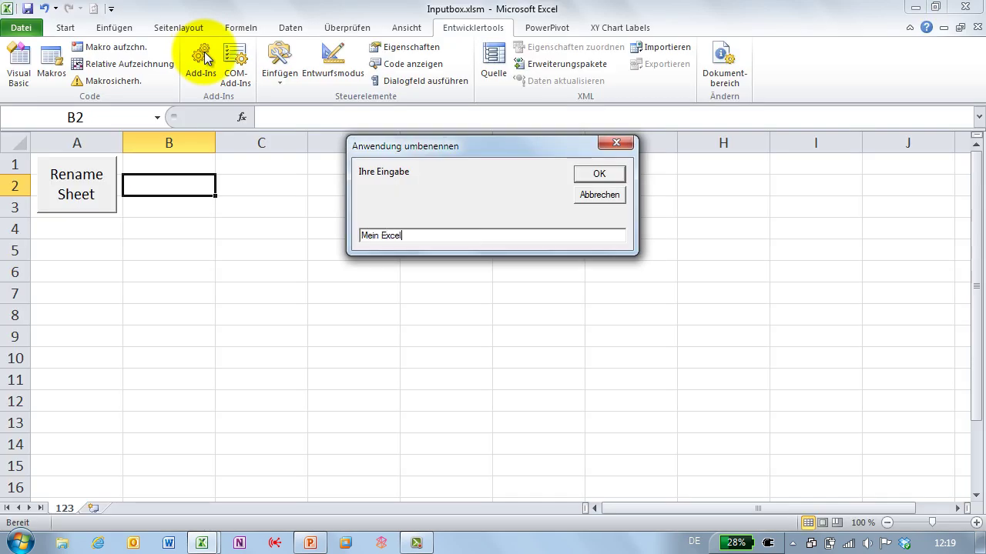
left_click(597, 173)
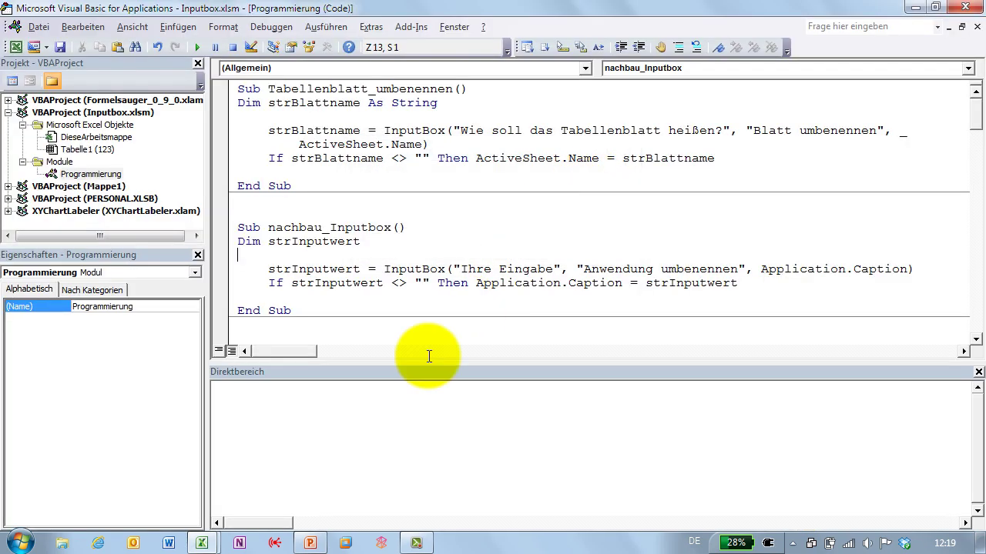
mouse_move(202, 539)
left_click(185, 512)
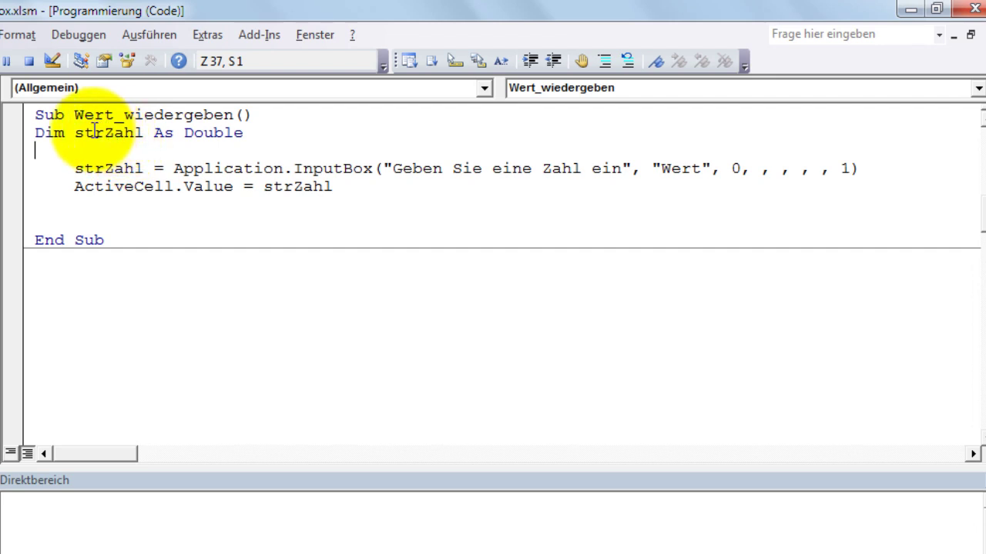
Highlight strZahl, Double, Application.InputBox and its type argument 1 in the Wert_wiedergeben code
double_click(94, 132)
left_click(83, 132)
double_click(229, 133)
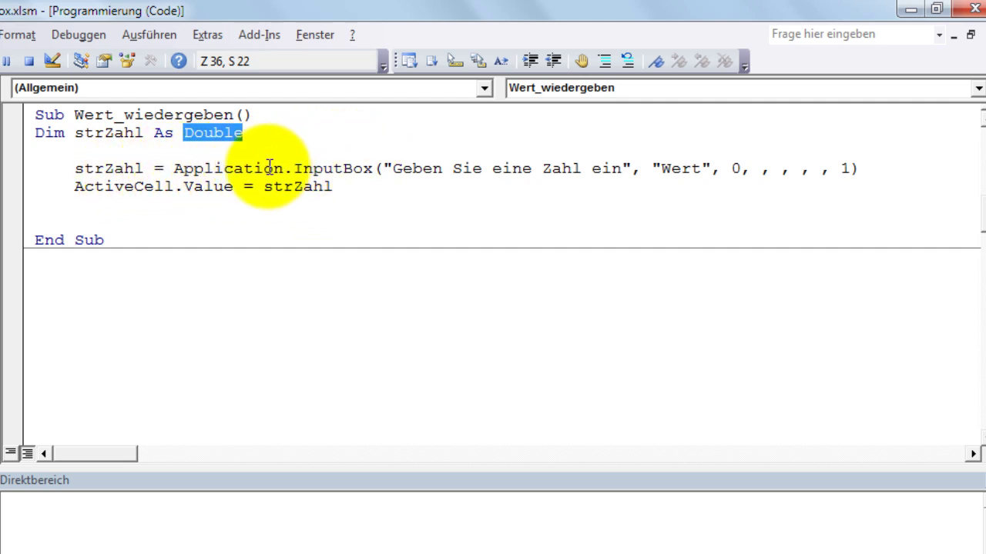
left_click_drag(174, 169, 373, 168)
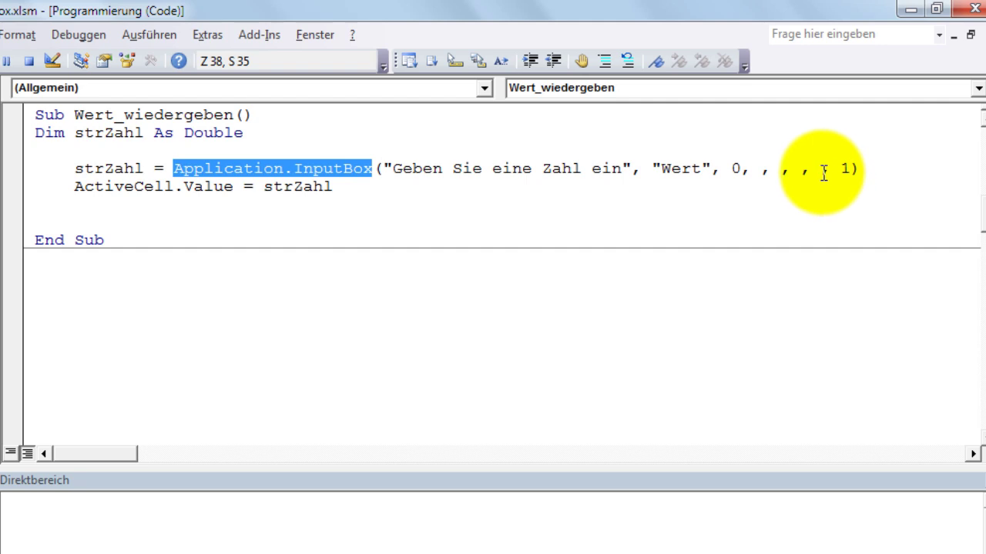
left_click_drag(821, 168, 850, 168)
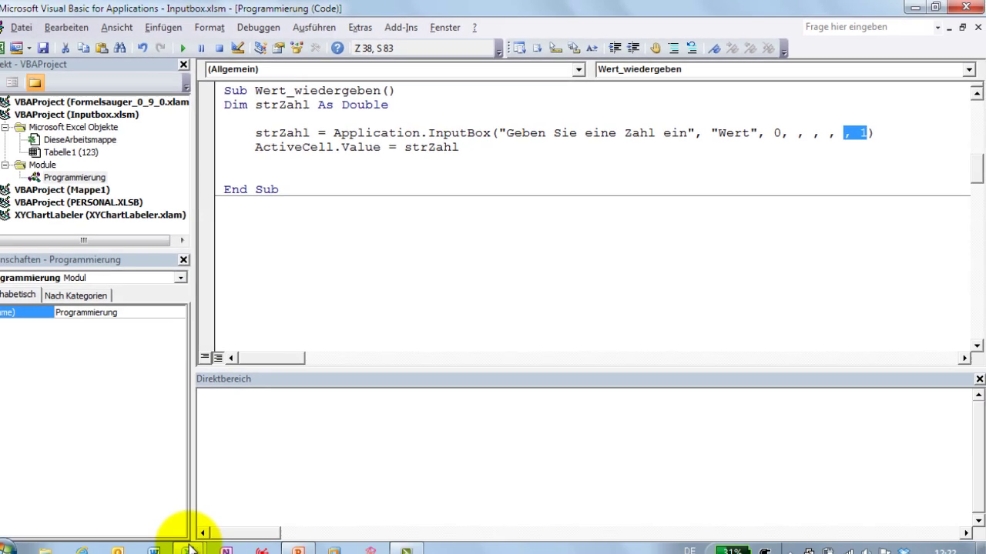
Return to the Excel workbook and select cell C1
mouse_move(200, 539)
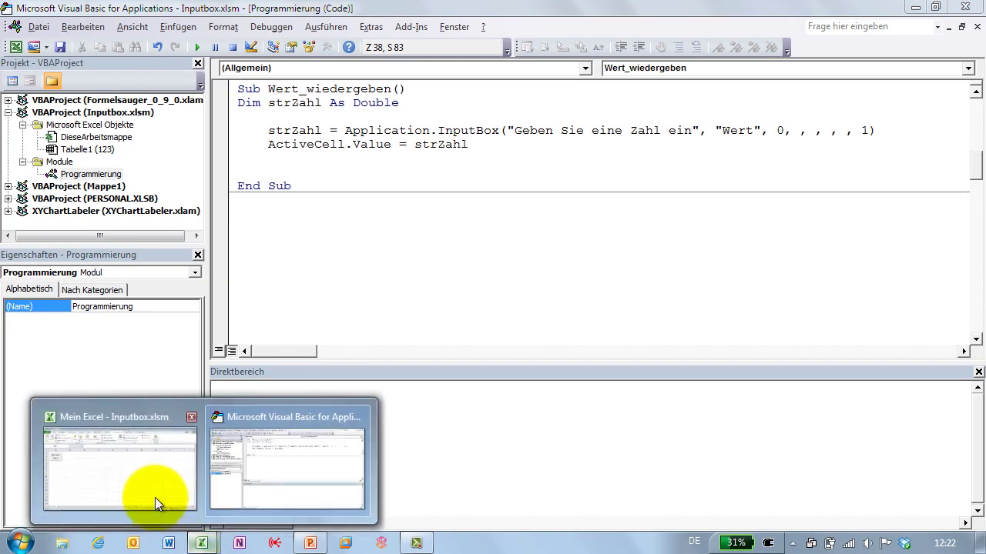
left_click(155, 497)
left_click(286, 167)
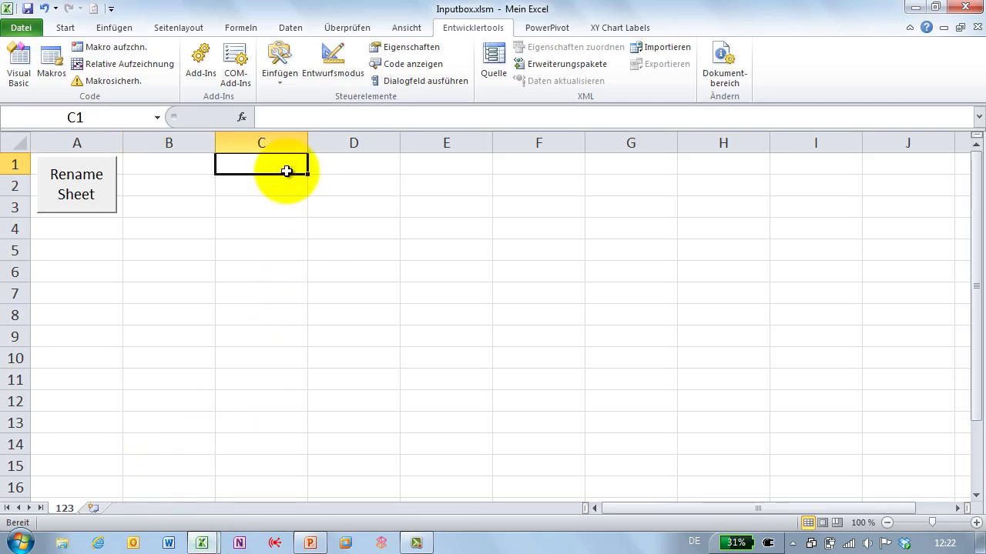
Draw a form button over C1:C3, assign Wert_wiedergeben, and caption it 'Wert'
left_click(280, 81)
left_click(268, 112)
left_click_drag(229, 161, 286, 211)
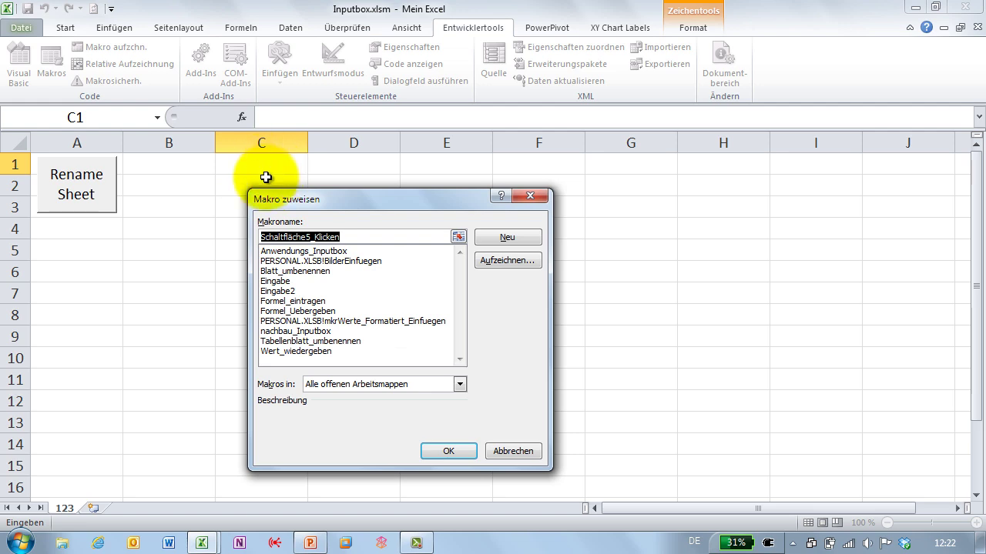
left_click(301, 355)
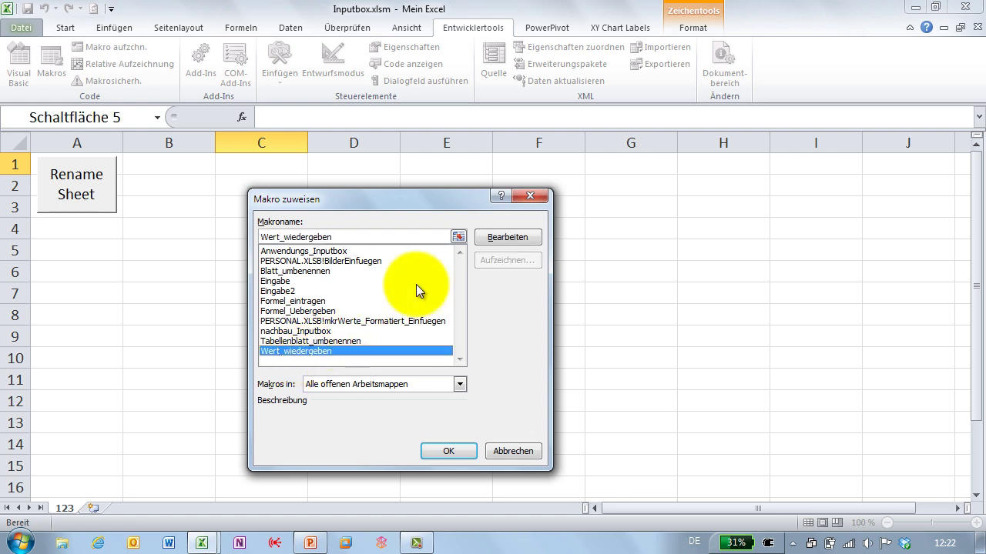
left_click(448, 450)
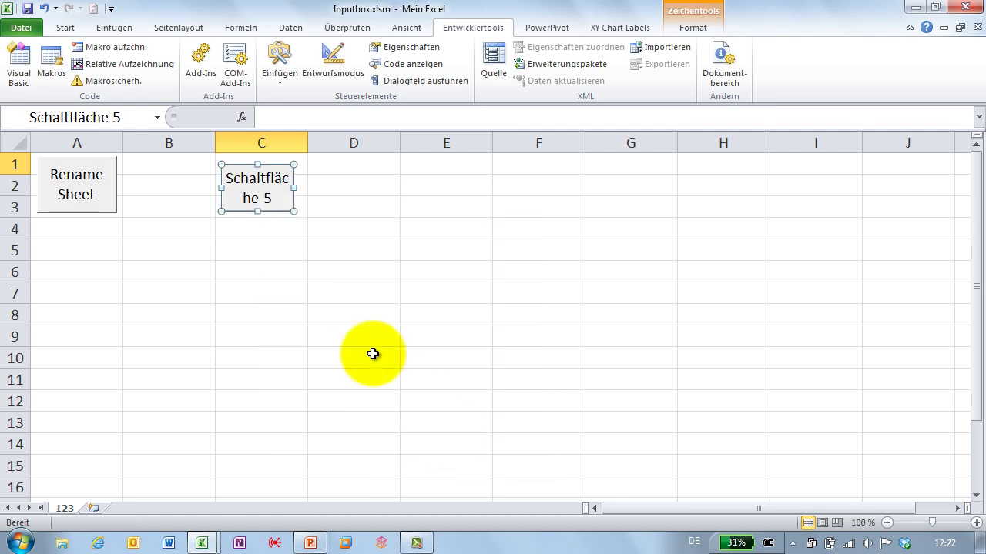
left_click(231, 177)
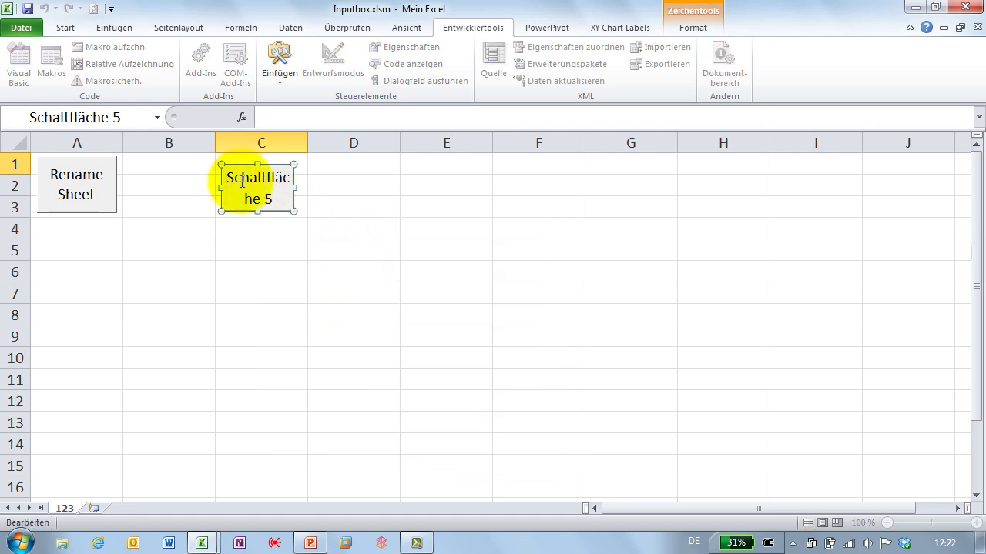
left_click_drag(241, 178, 293, 208)
key("BackSpace")
key("BackSpace")
key("BackSpace")
type("W")
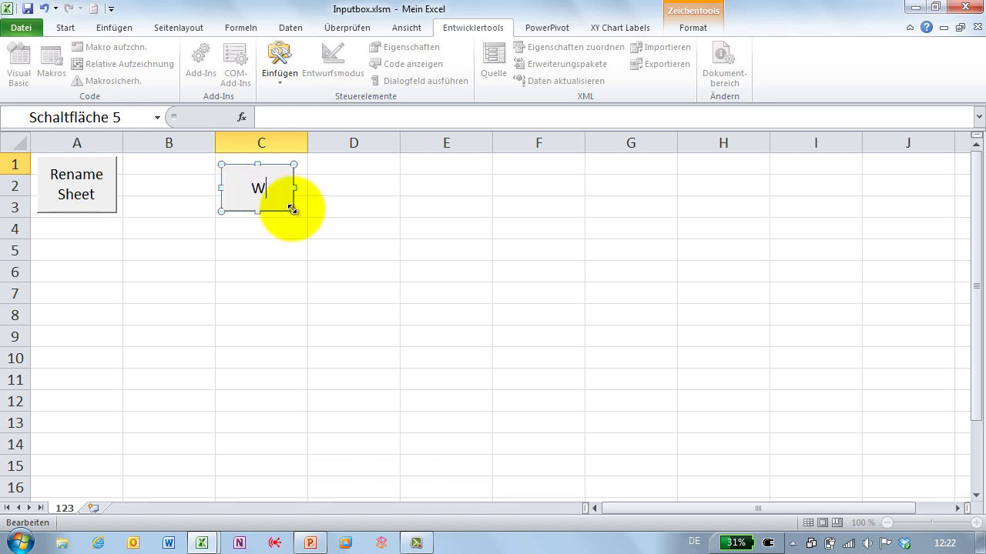
type("ert")
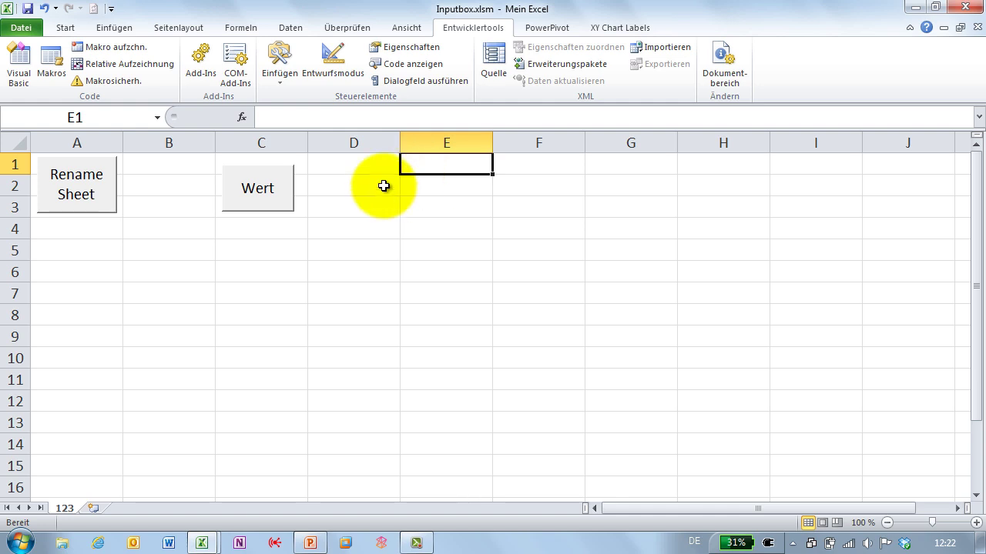
Run the Wert macro three times, entering 0, 1234 and 2345,88 into E1
left_click(276, 194)
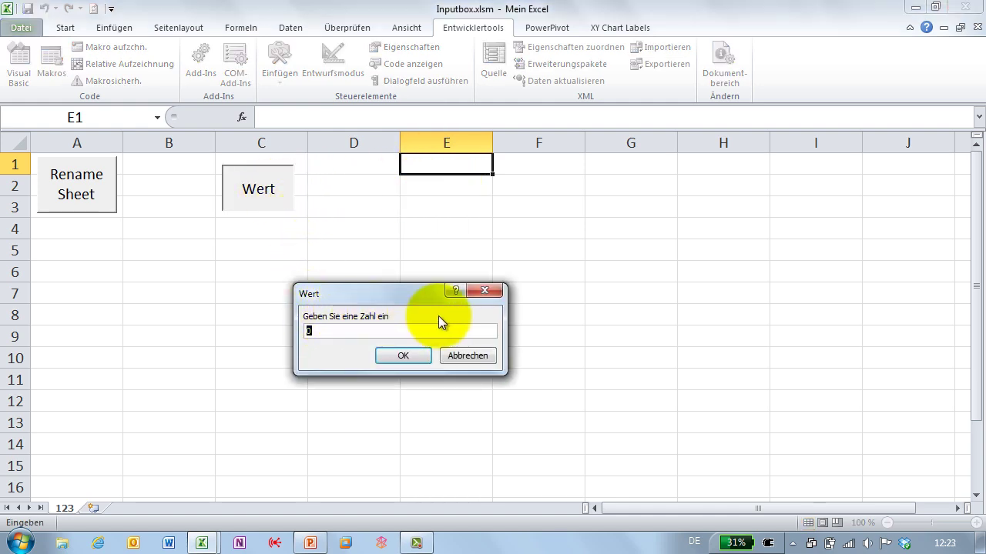
left_click(389, 355)
left_click(269, 190)
type("1234")
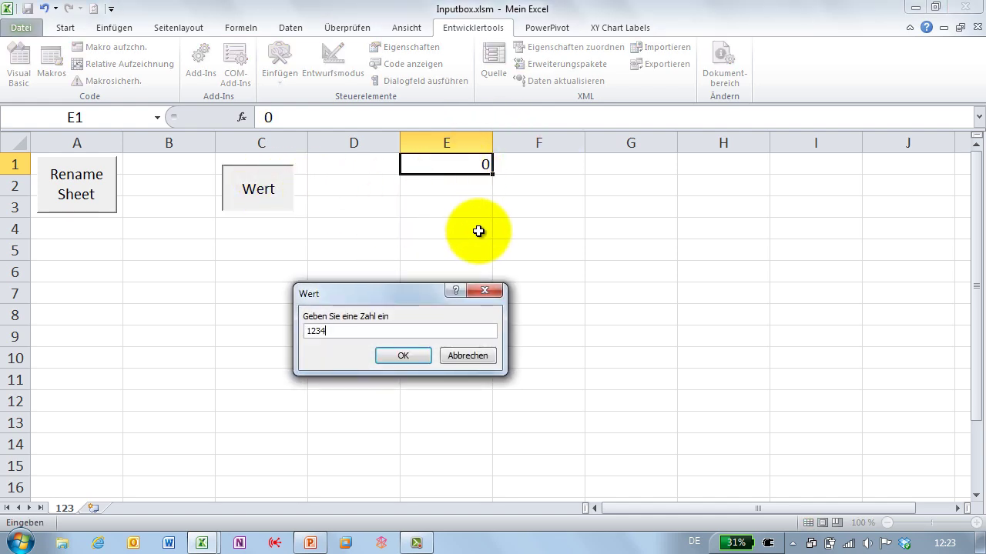
left_click(410, 360)
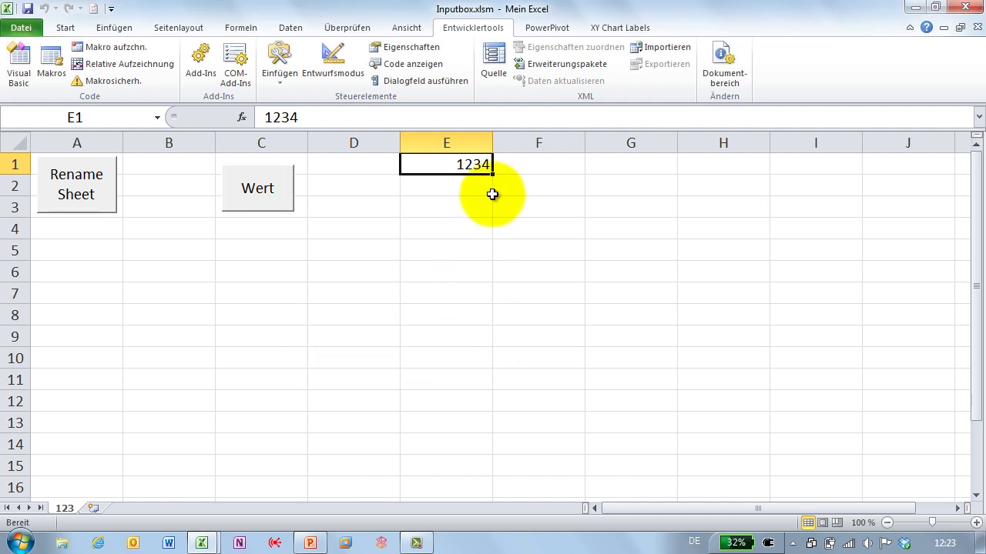
left_click(281, 191)
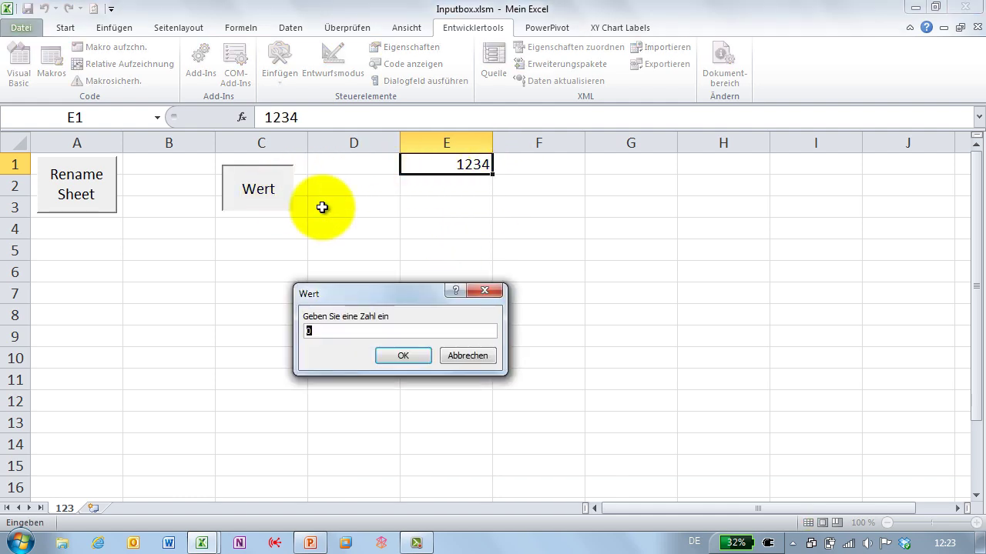
type("2345,88")
left_click(403, 356)
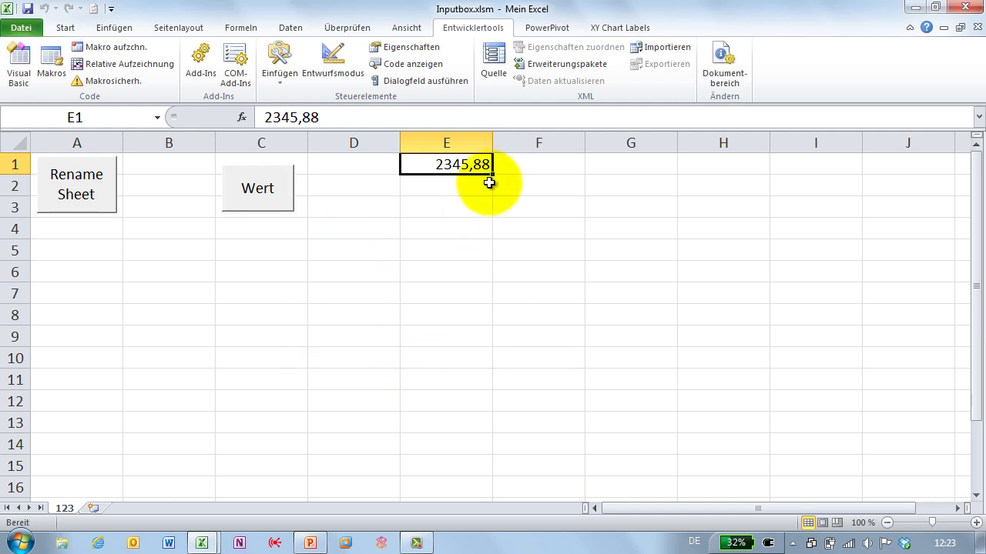
Try entering abc, dismiss the 'Zahl ist ungültig' warning, then cancel so E1 holds 0
left_click(260, 193)
type("abc")
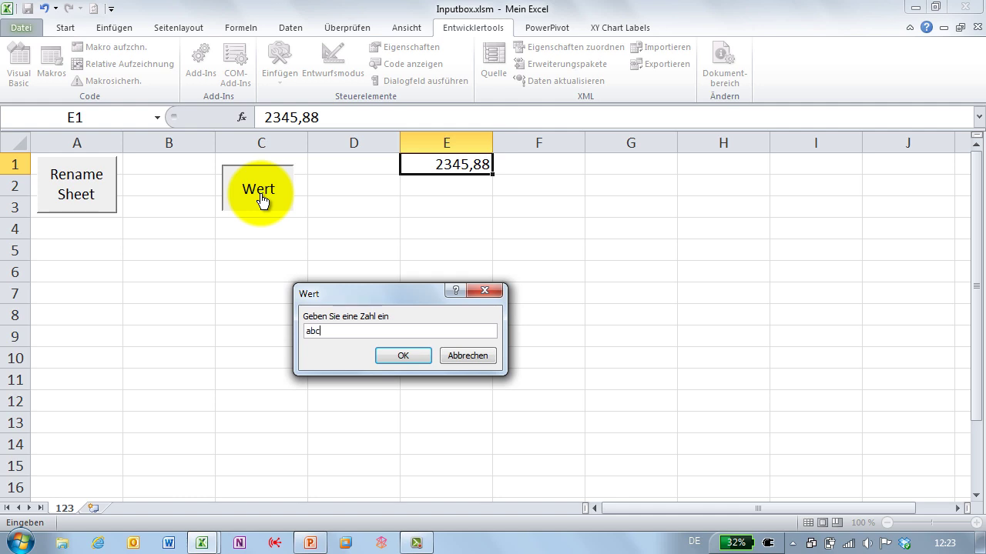
left_click(396, 357)
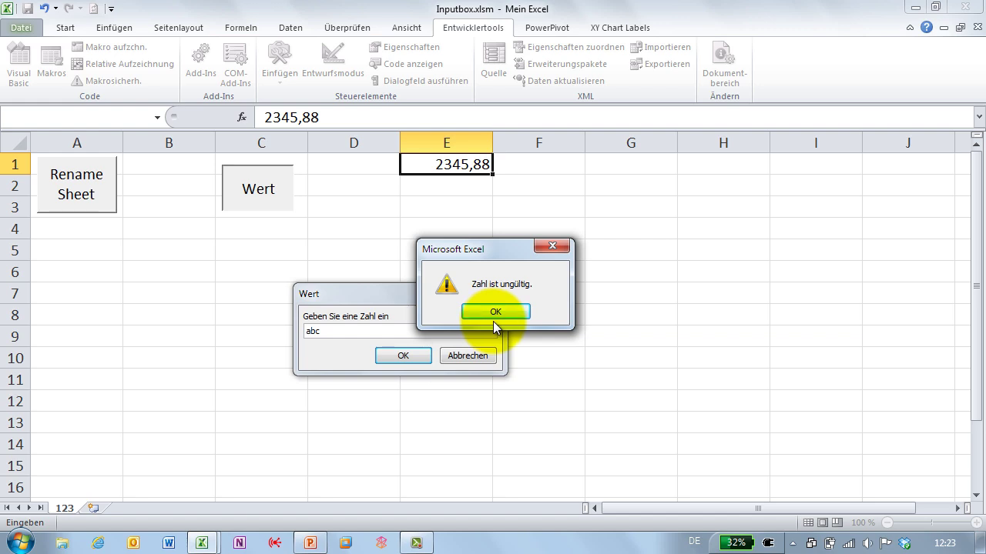
left_click(499, 316)
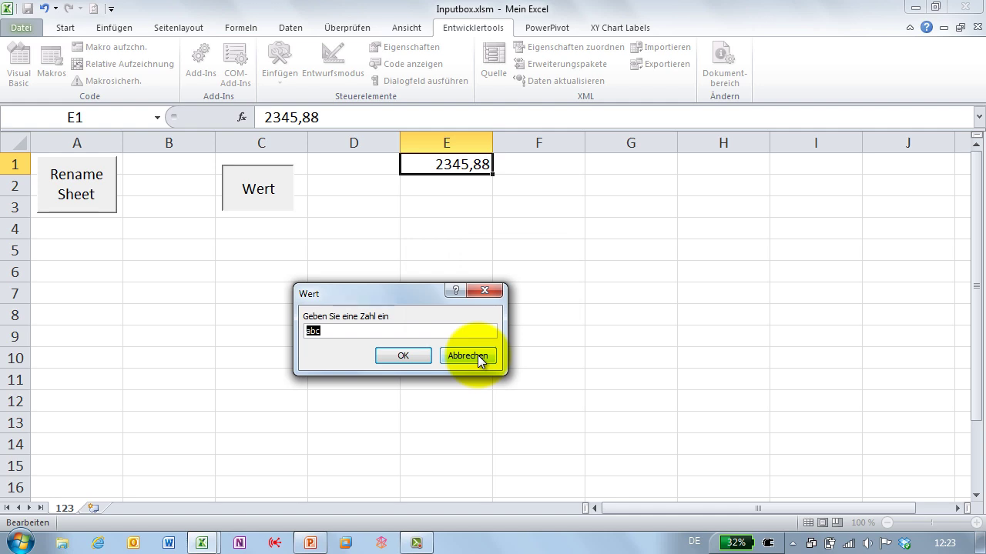
left_click(476, 354)
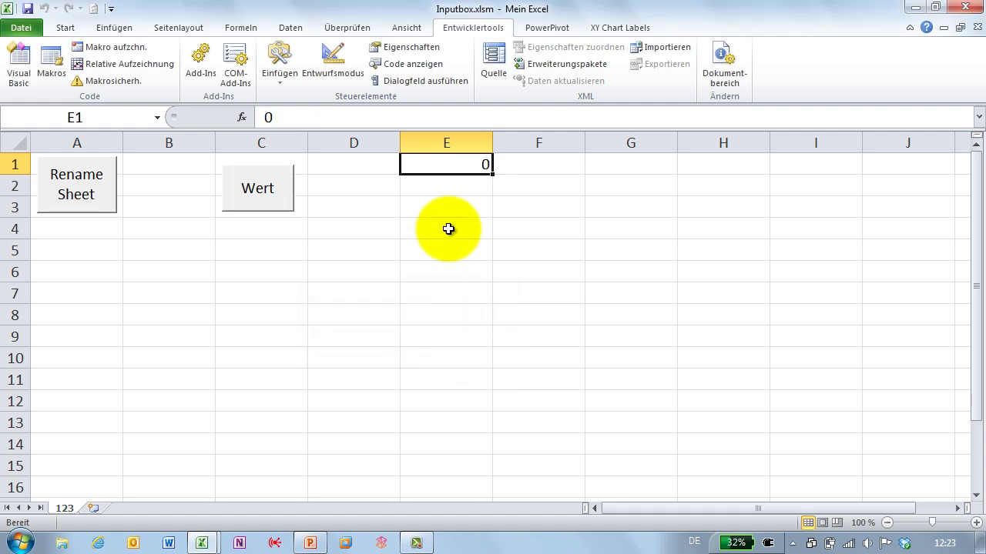
Run Wert and confirm a reference to G1 instead of G5 as the value
left_click(266, 197)
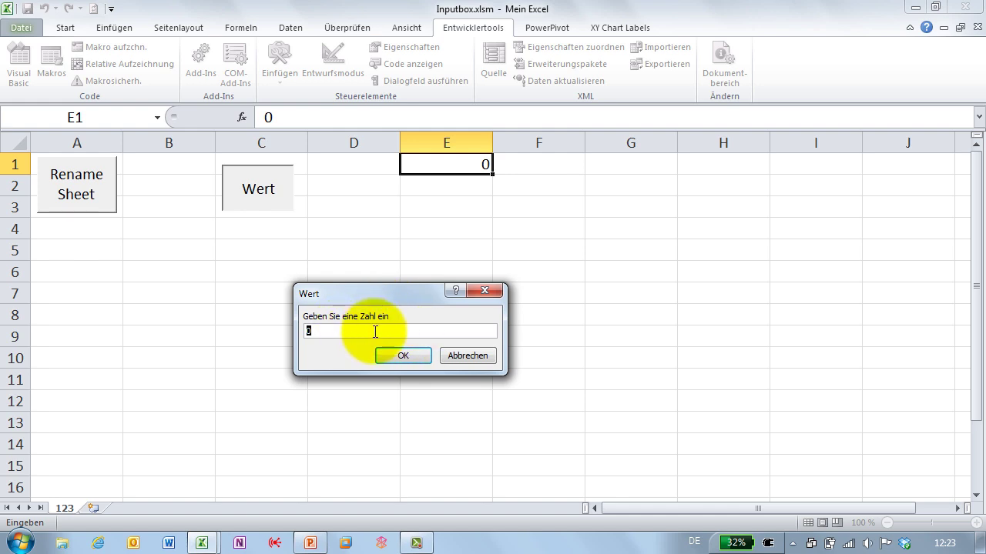
left_click(605, 248)
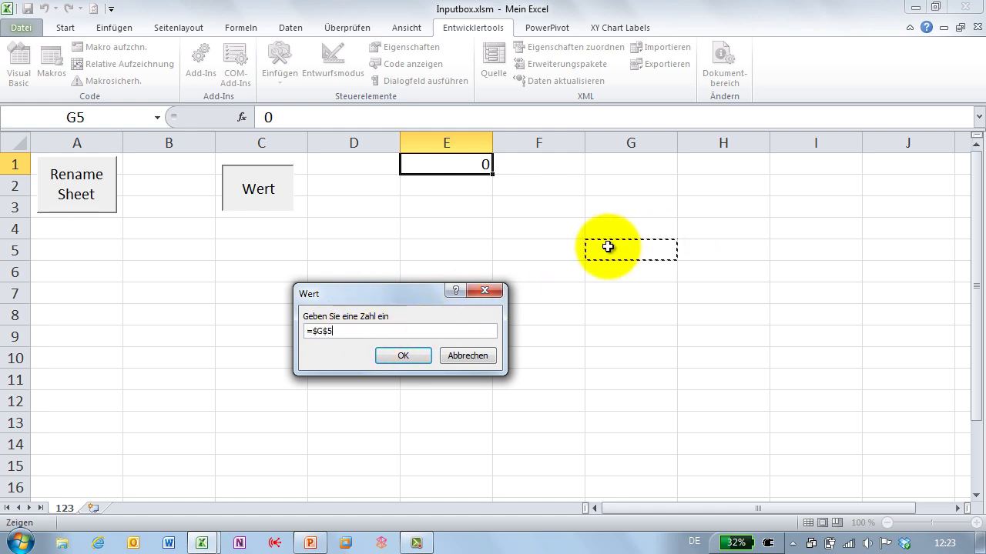
left_click(609, 169)
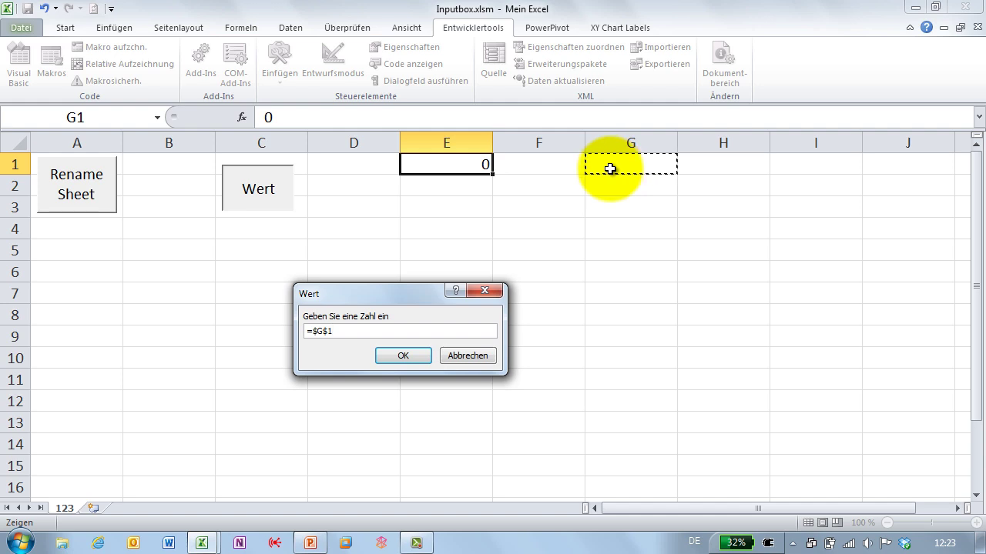
left_click(404, 355)
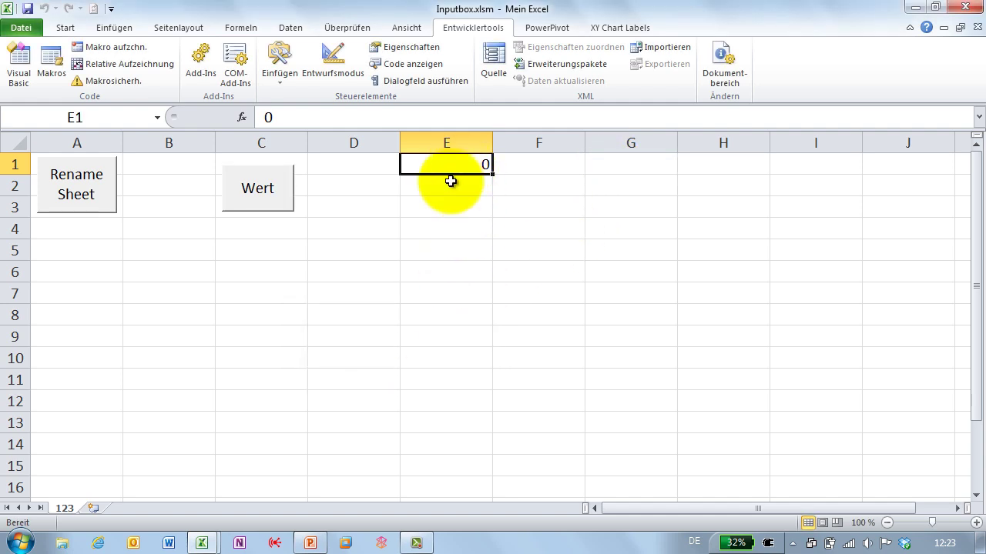
Enter 55 in G1, then cancel the Wert prompt on G2, leaving 0 there
left_click(623, 160)
type("55")
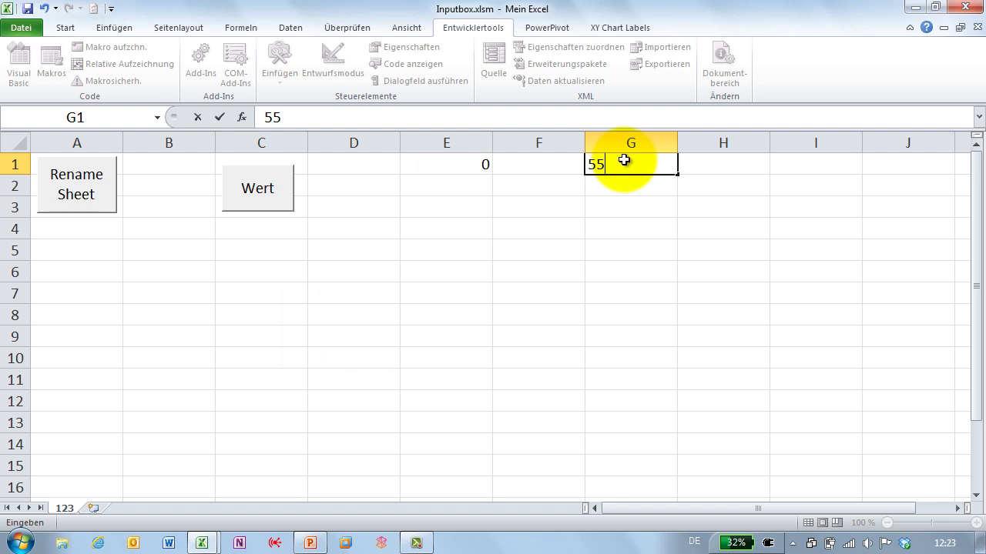
key("Return")
left_click(251, 193)
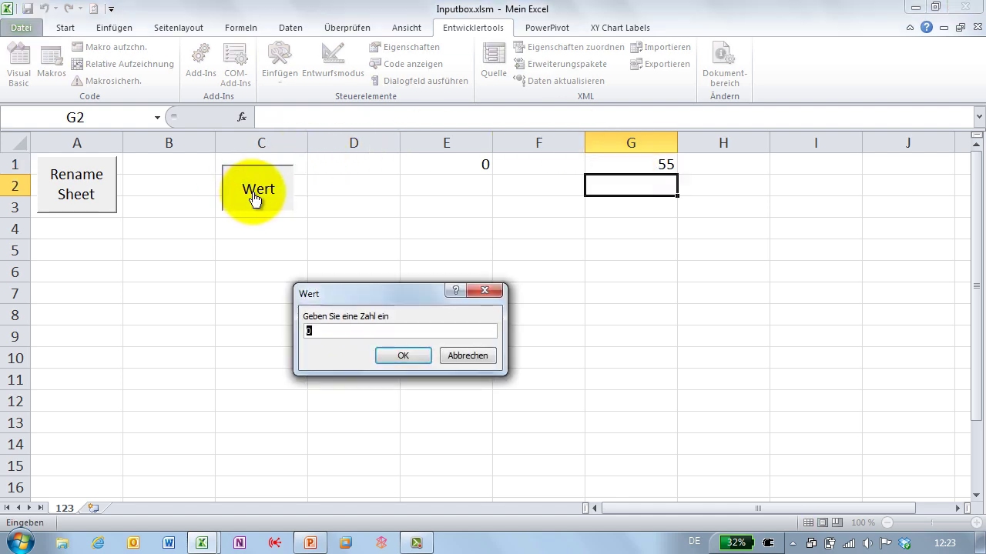
left_click(466, 352)
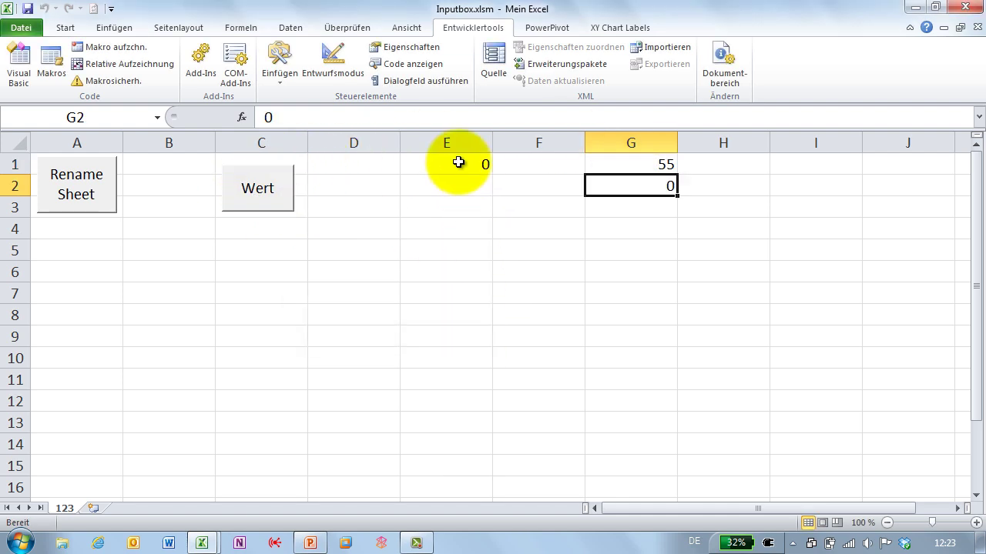
Run Wert on E1 with the reference =$G$1 so E1 shows 55
left_click(458, 162)
left_click(269, 198)
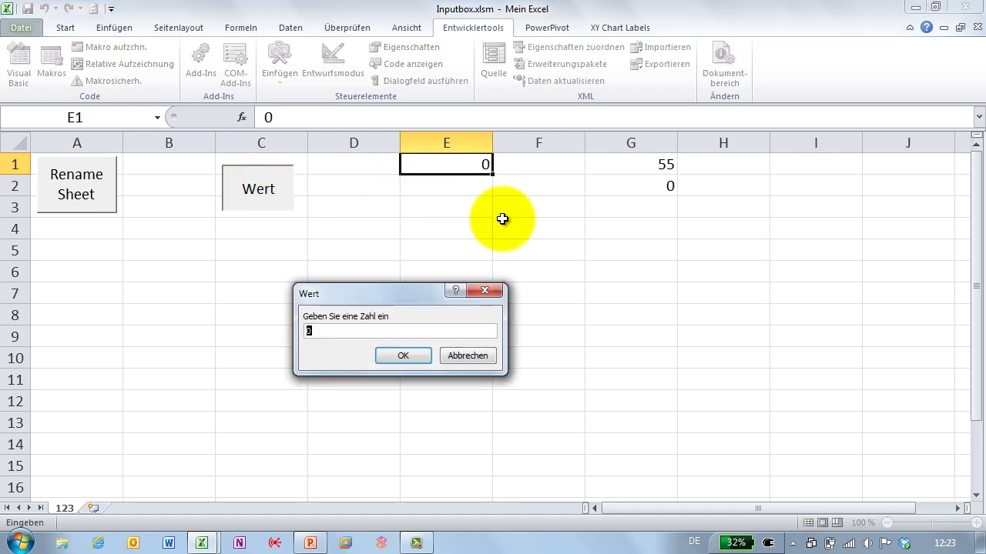
left_click(632, 162)
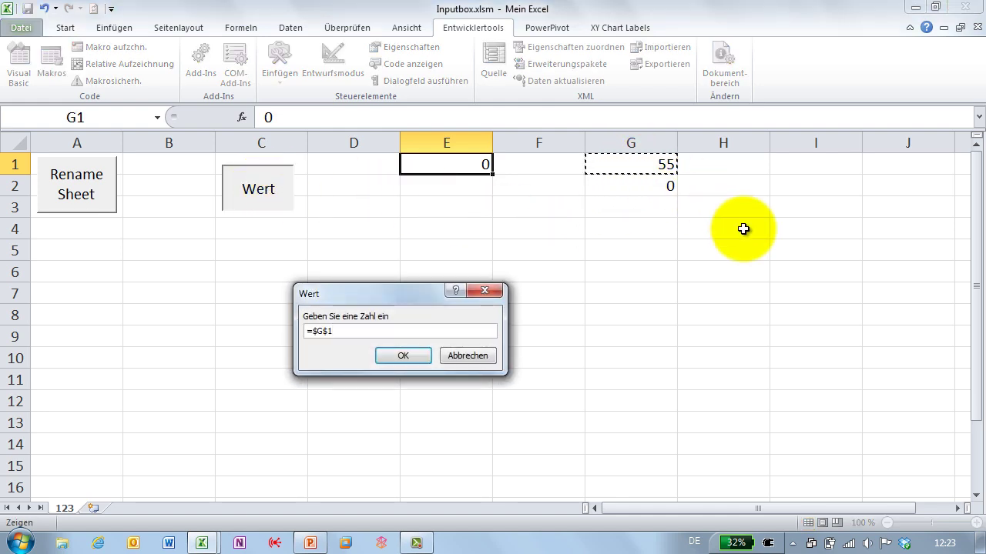
key("Return")
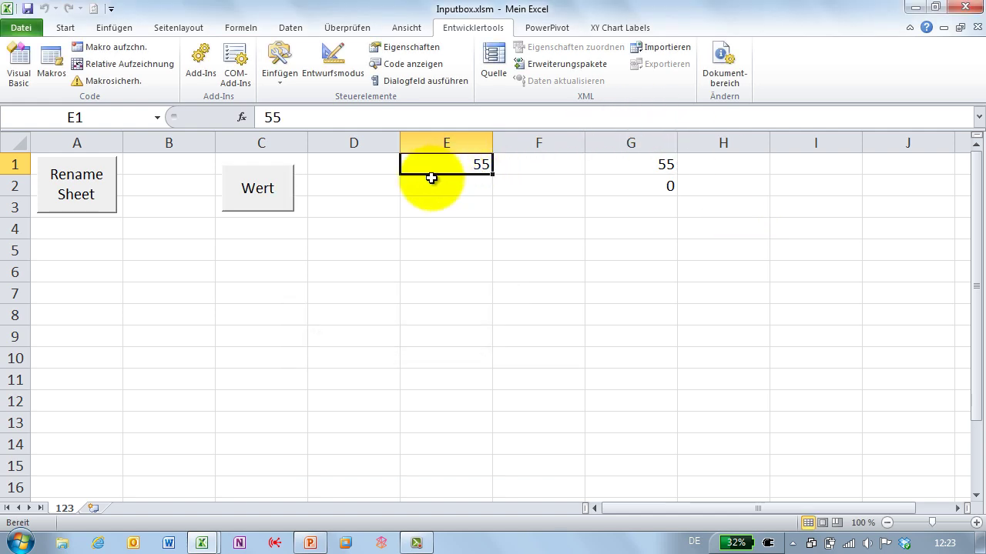
left_click(435, 179)
left_click(450, 160)
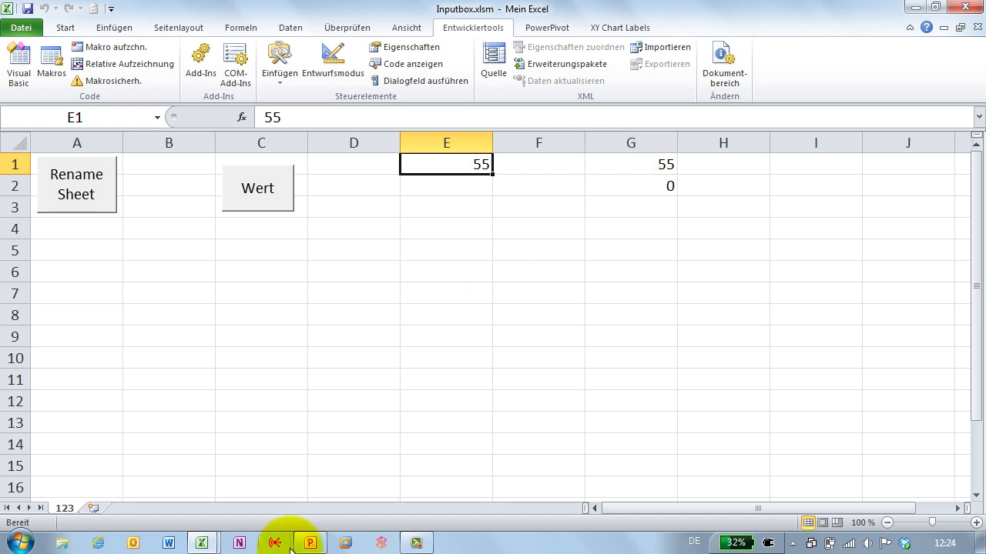
Switch to the VBA editor and select strZahl in the Wert_wiedergeben assignment line
left_click(214, 545)
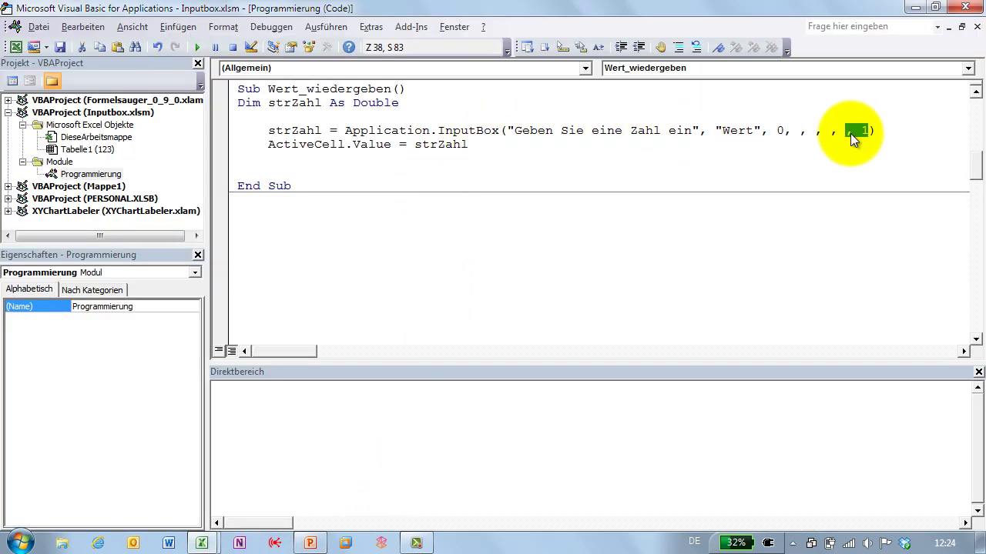
left_click(299, 130)
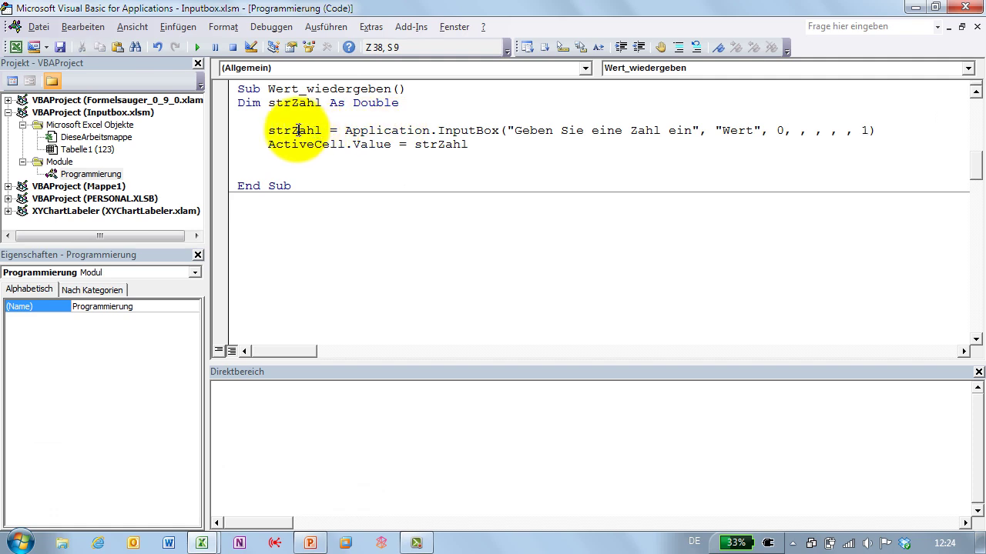
double_click(372, 144)
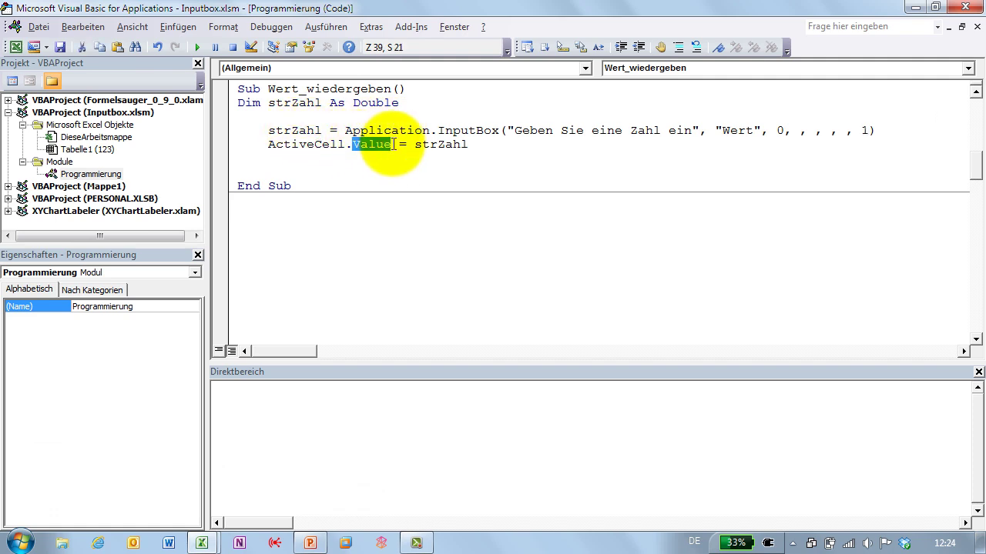
double_click(443, 144)
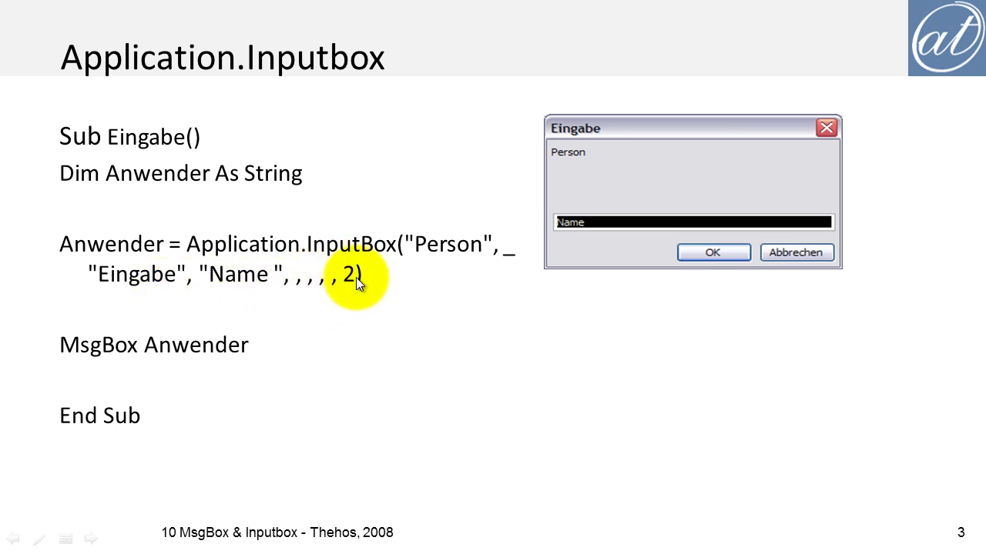
Advance the slideshow to slide 4, 'Unterschiede der Inputboxen'
left_click(246, 339)
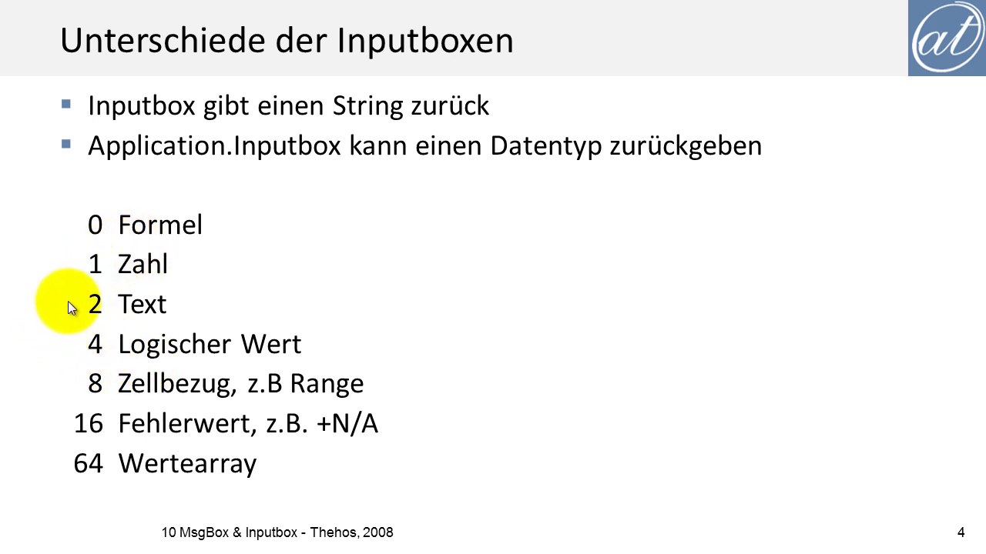
Back in the VBA code, open the Excel help for Application.InputBox beside the editor
key("alt+Tab")
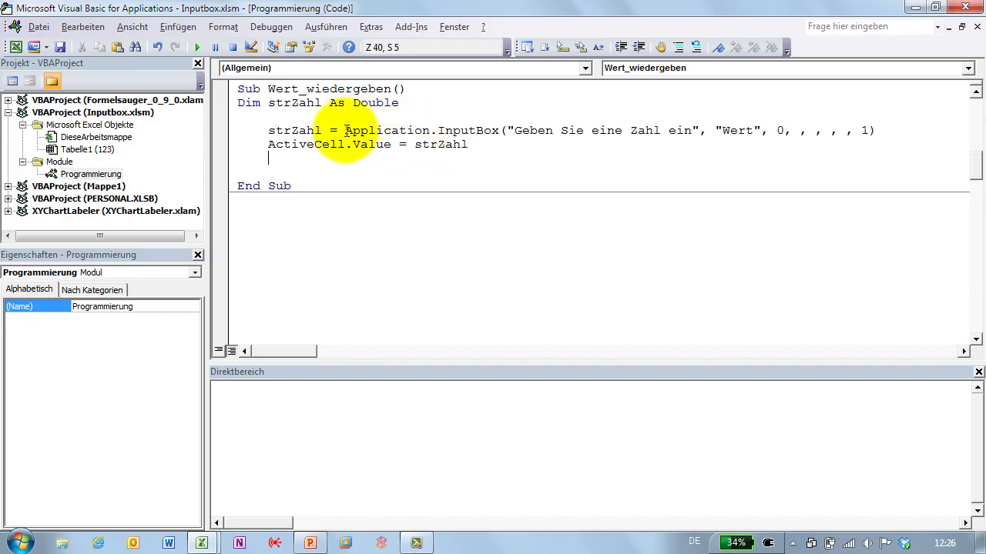
left_click_drag(345, 130, 501, 130)
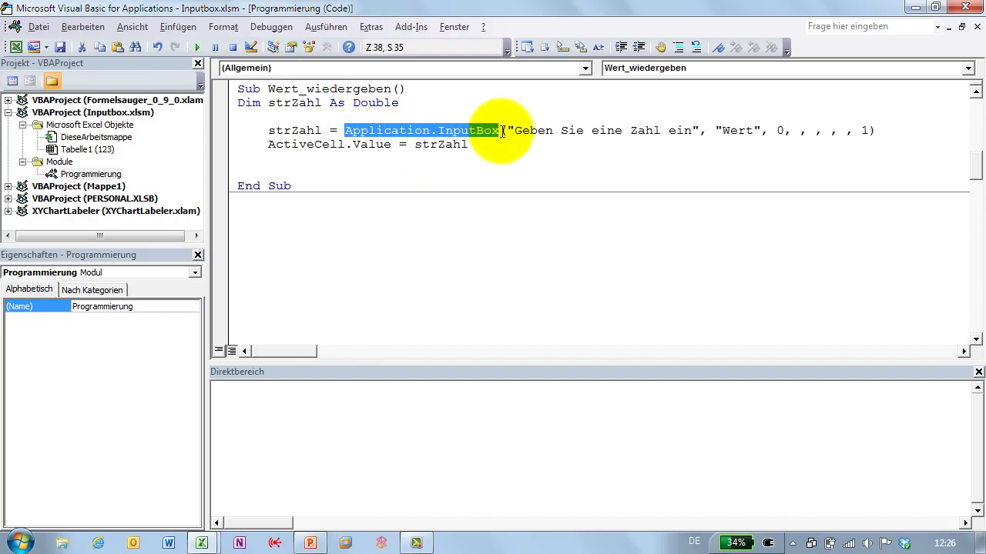
key("F1")
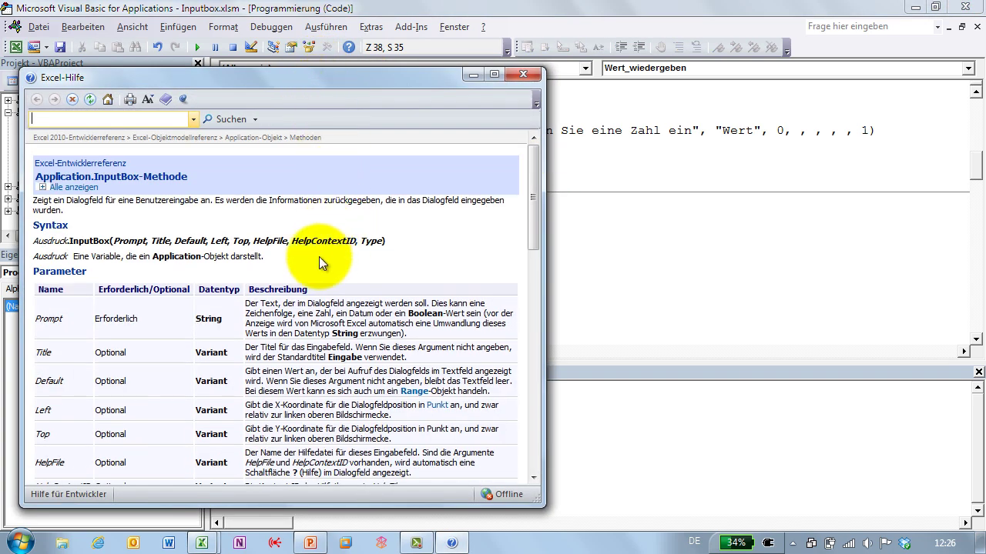
left_click_drag(382, 83, 456, 78)
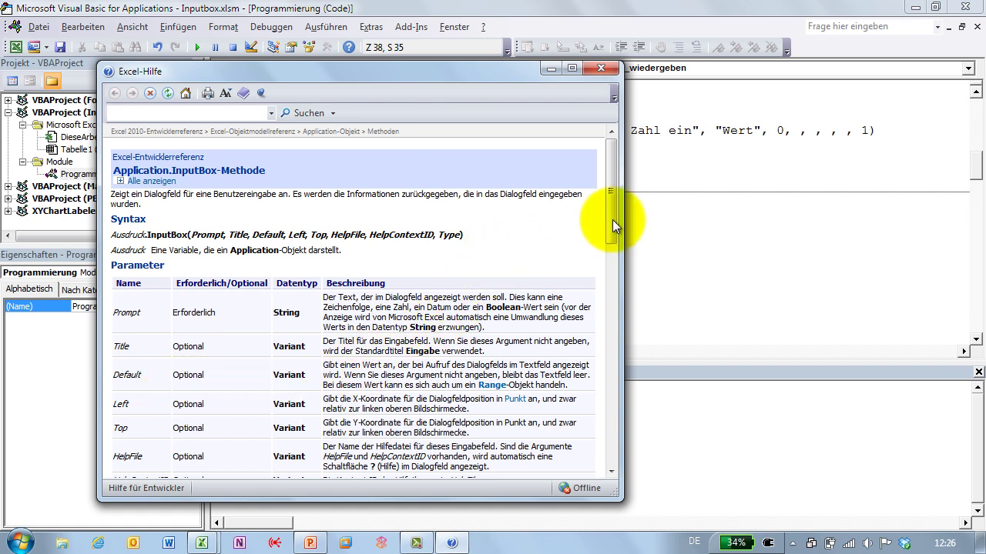
Read down to the Type values table and the Type 8 example, then close the help
left_click_drag(612, 220, 613, 240)
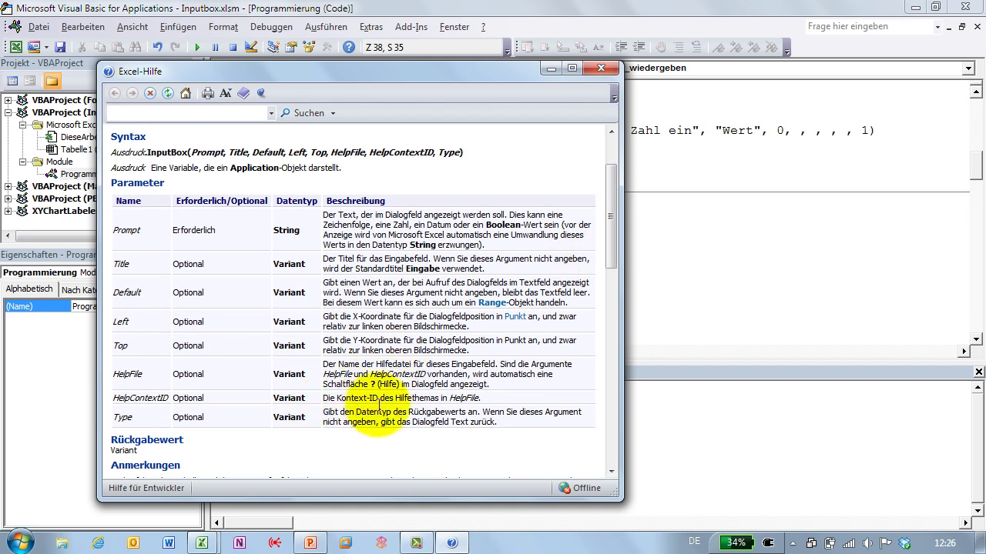
left_click_drag(610, 258, 610, 320)
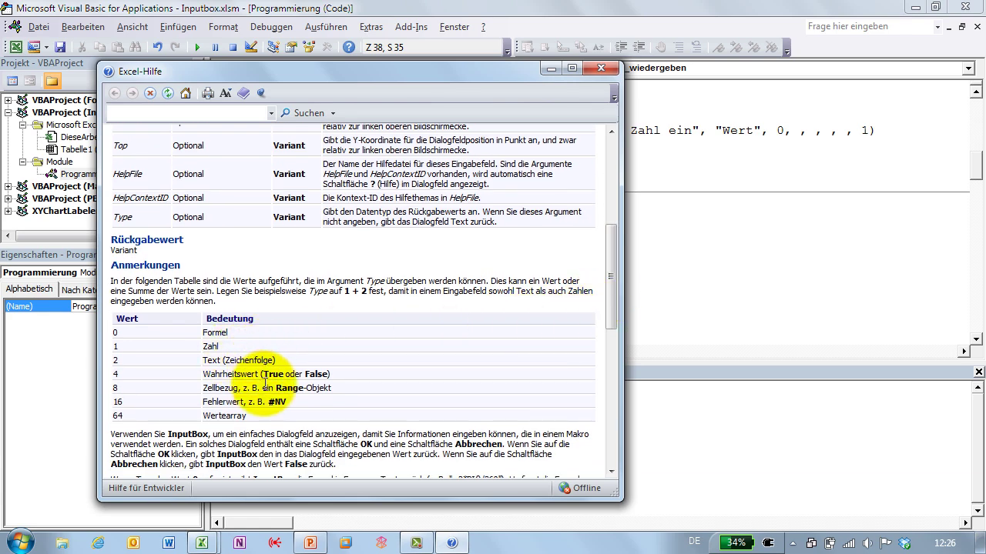
scroll(353, 346, "down", 5)
scroll(386, 341, "down", 3)
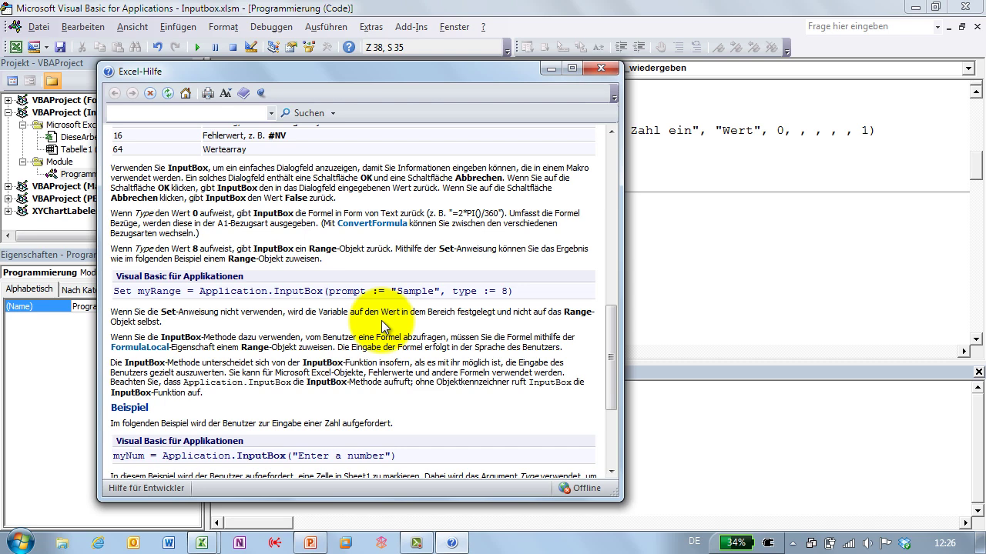
scroll(382, 321, "down", 3)
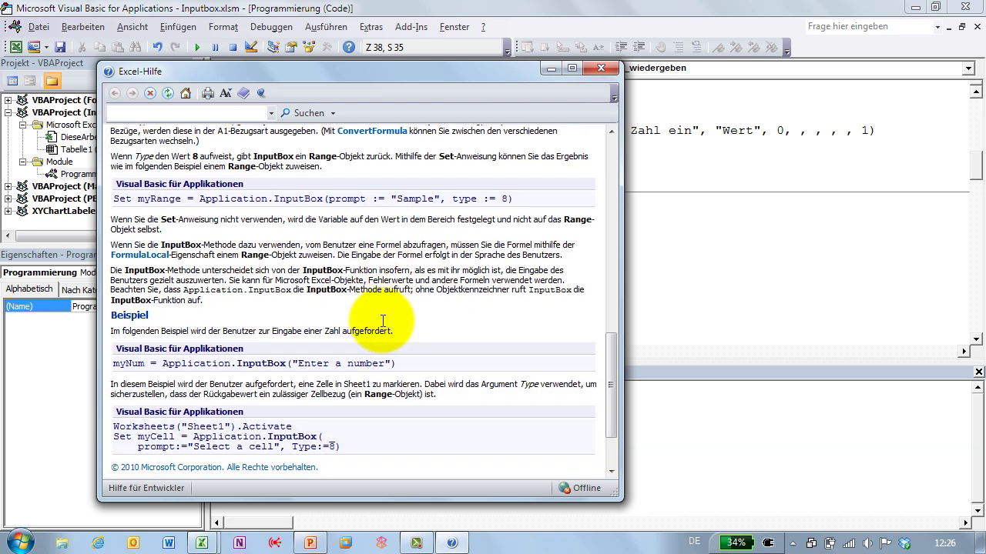
scroll(383, 322, "down", 1)
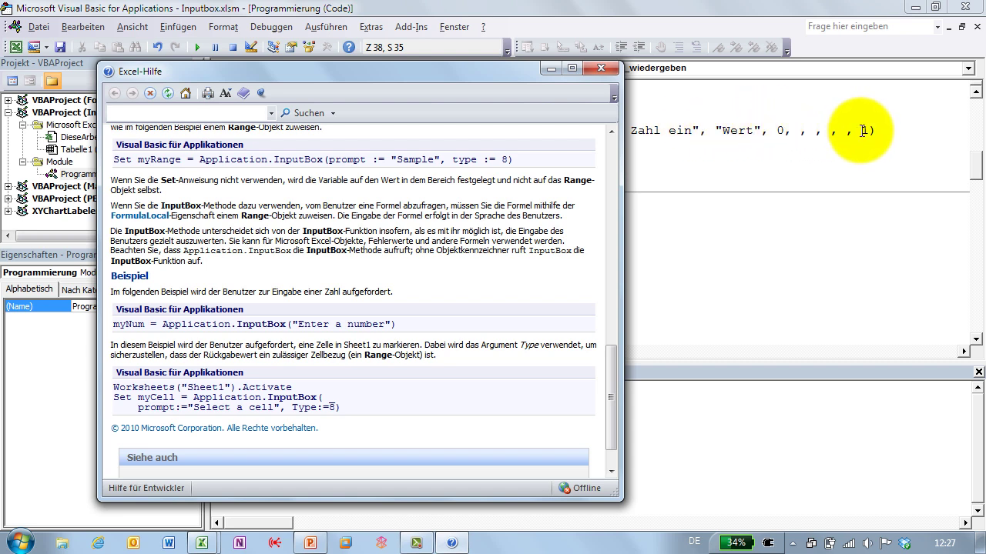
double_click(334, 406)
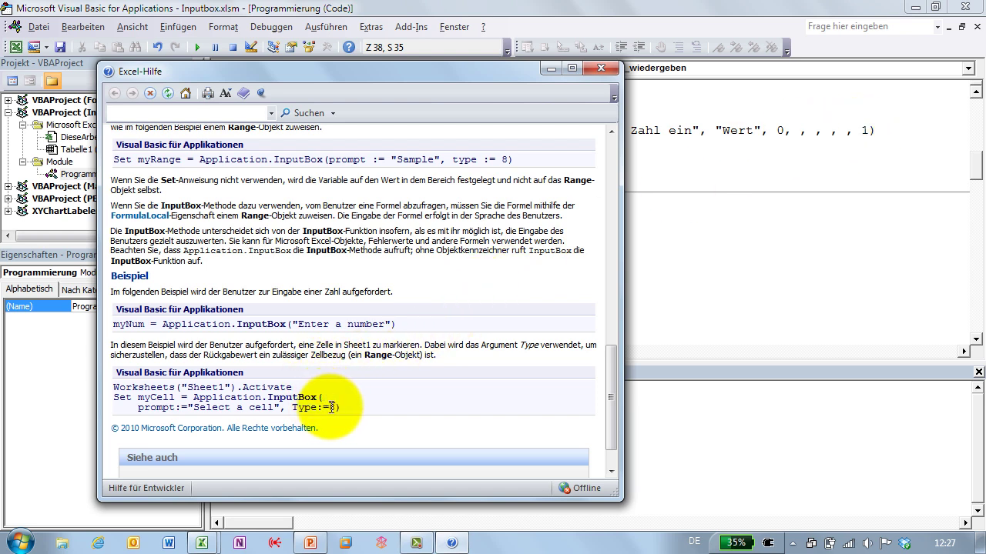
left_click(378, 422)
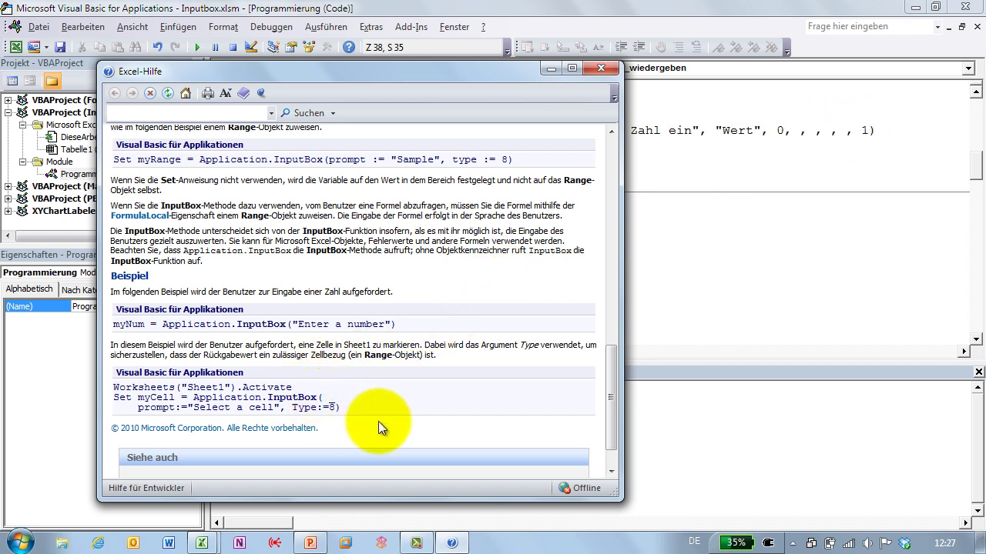
left_click(601, 68)
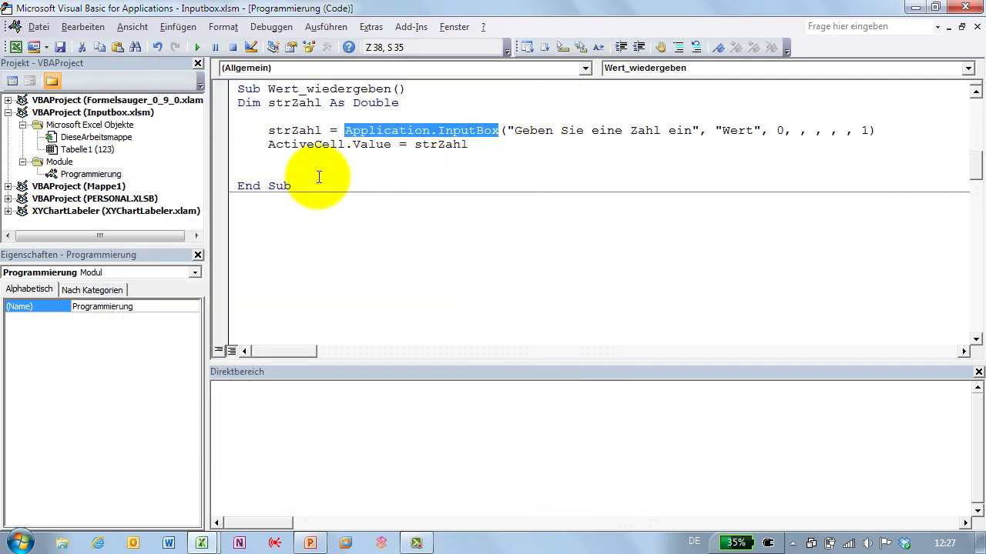
Start Sub Formel_Eintragen() below End Sub with Dim strFormel As String
left_click(282, 215)
type("Sub Form")
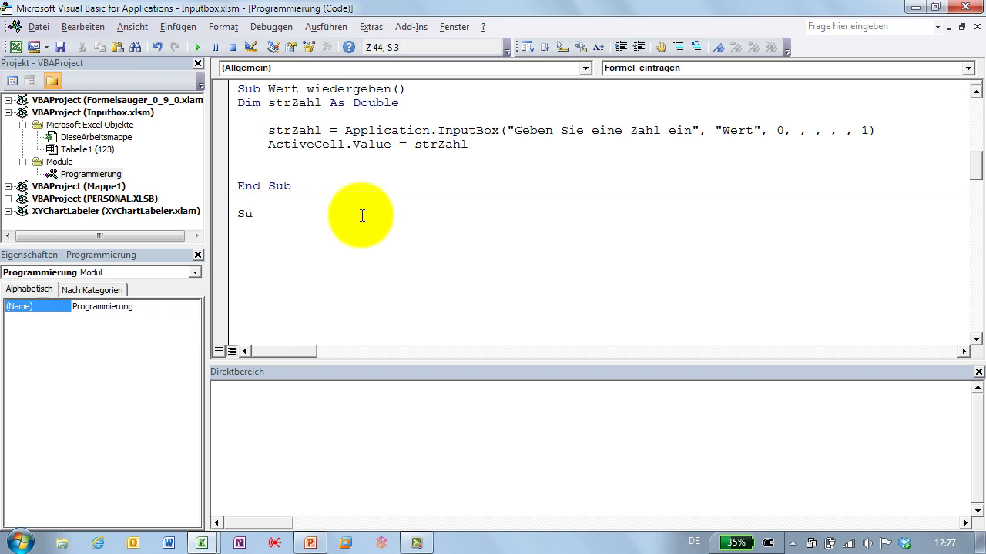
type("el_Ein")
type("tragen")
key("Return")
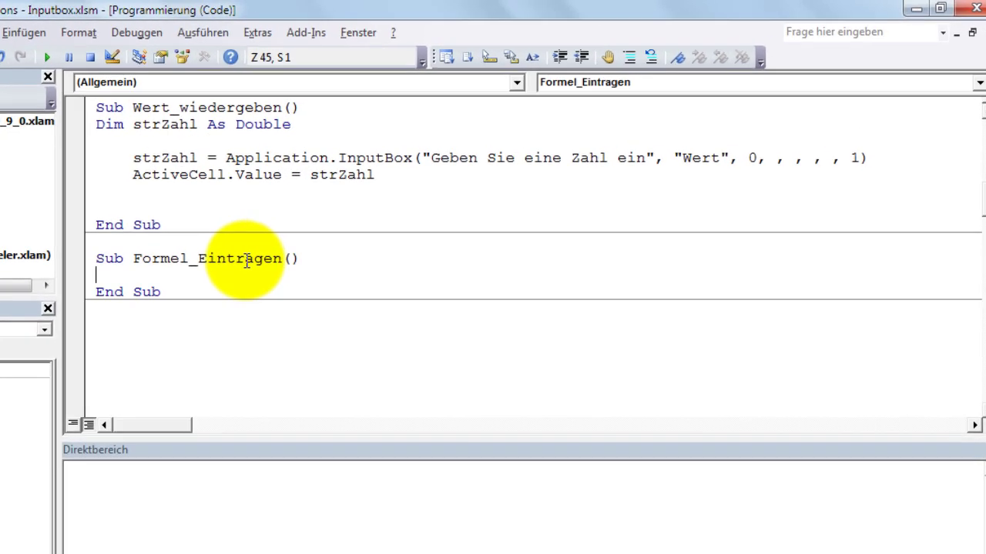
type("Dim ")
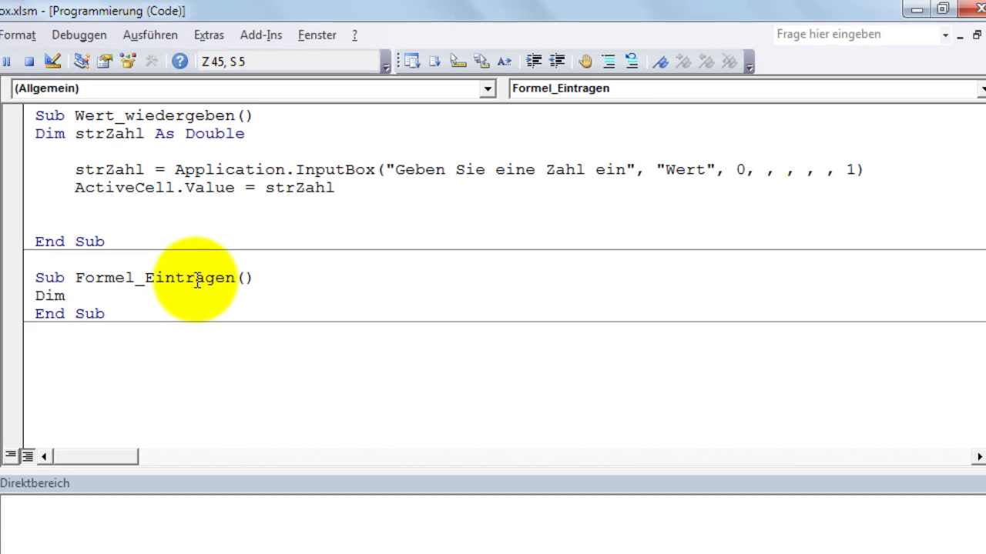
type("strFor")
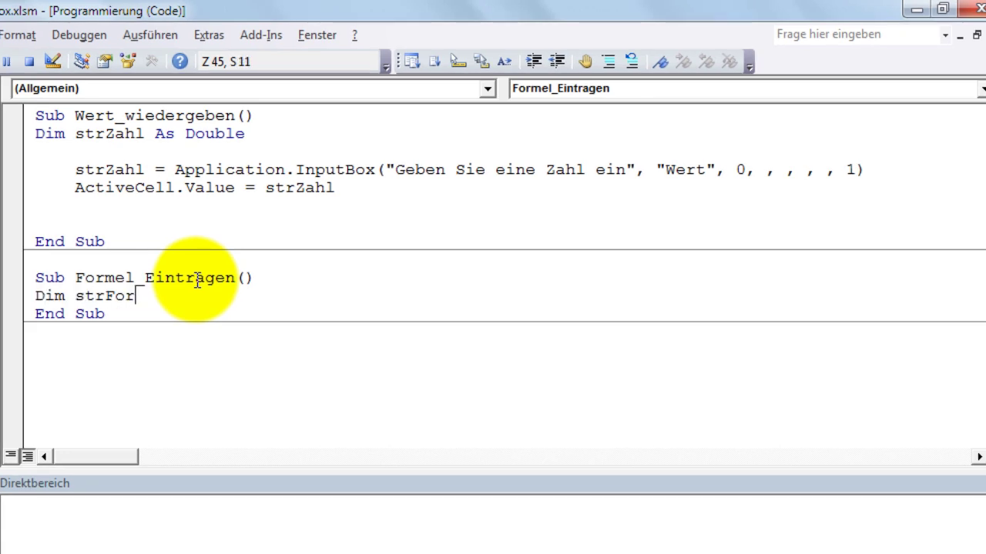
type("mel as s")
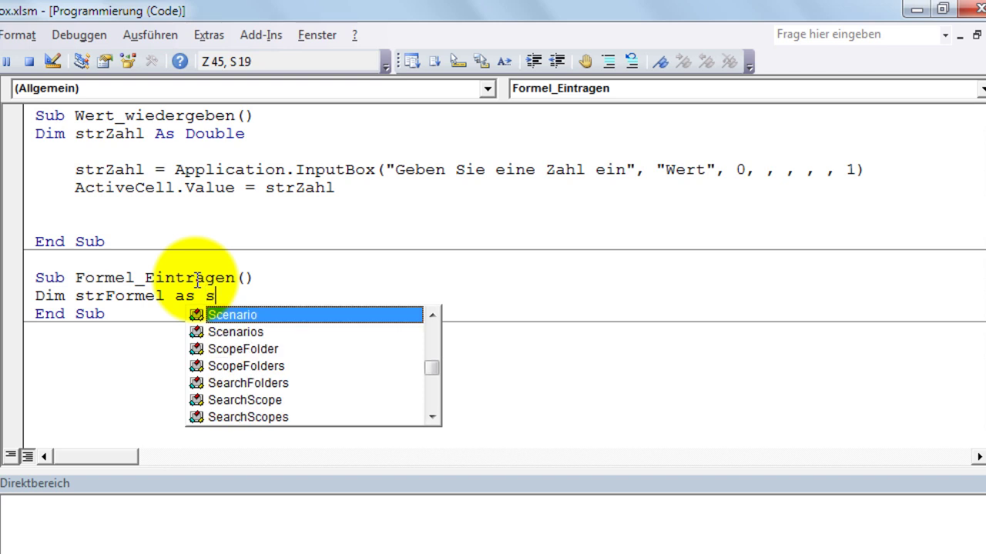
type("t")
key("BackSpace")
key("BackSpace")
type("for")
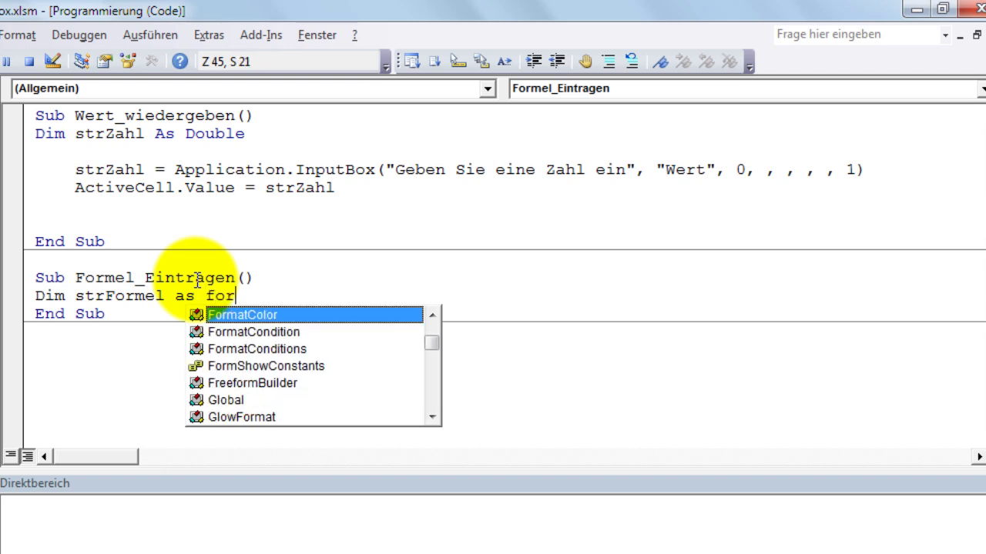
type("m")
key("BackSpace")
key("BackSpace")
key("BackSpace")
type("s Str")
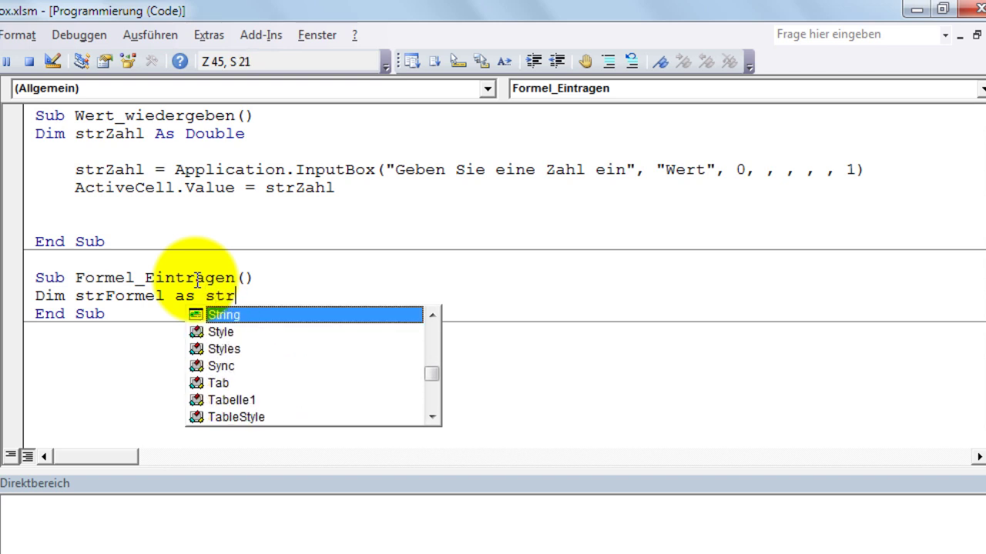
type("ing")
key("Return")
key("Return")
Add strFormel = Application.InputBox(prompt:="Formel eingeben", Type:=0, Title:="Formel")
type("s")
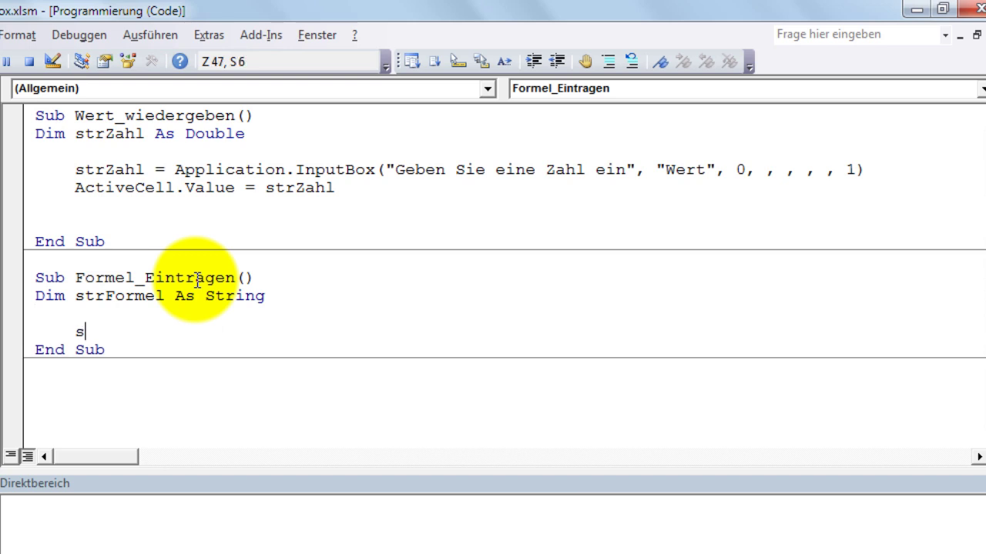
type("trFormel")
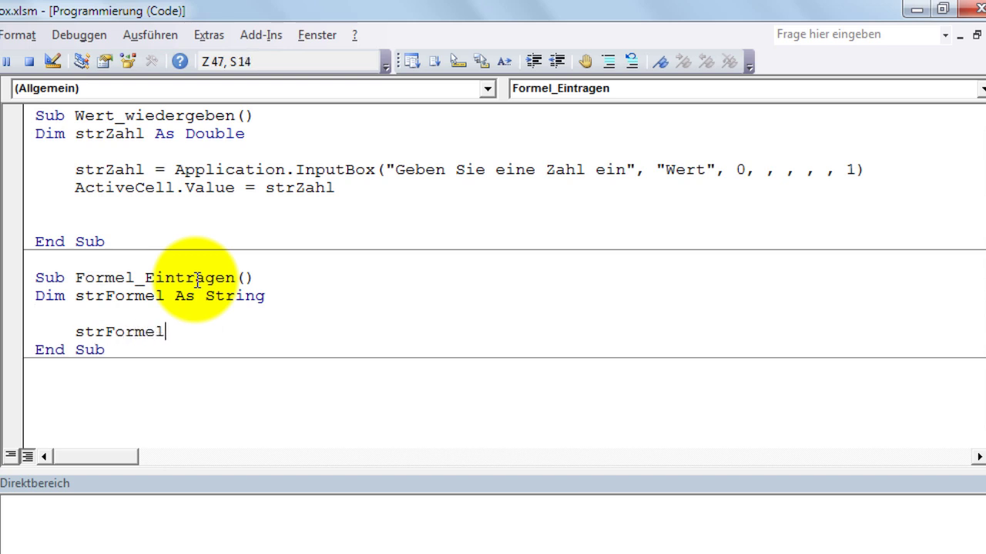
type(" =App")
type("lication")
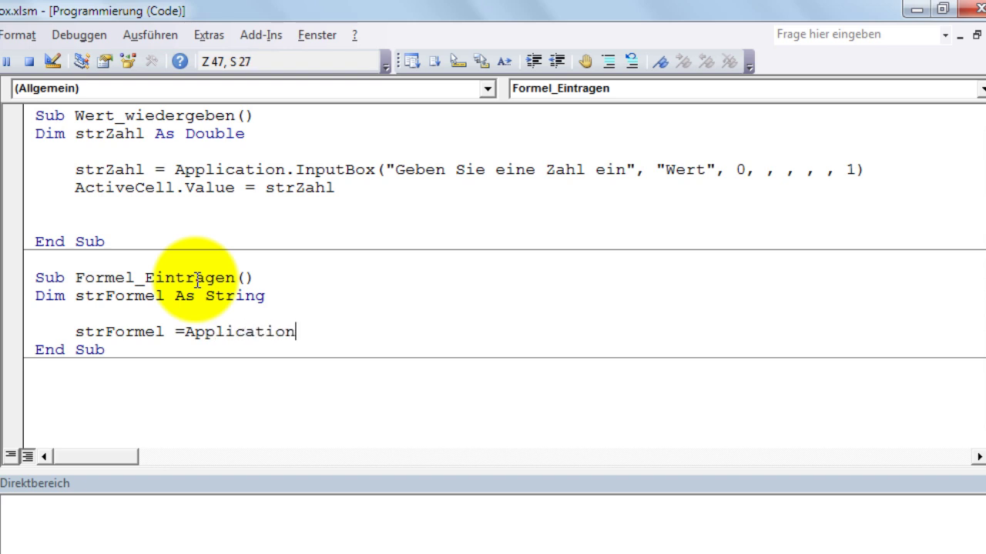
type(".inp")
key("Tab")
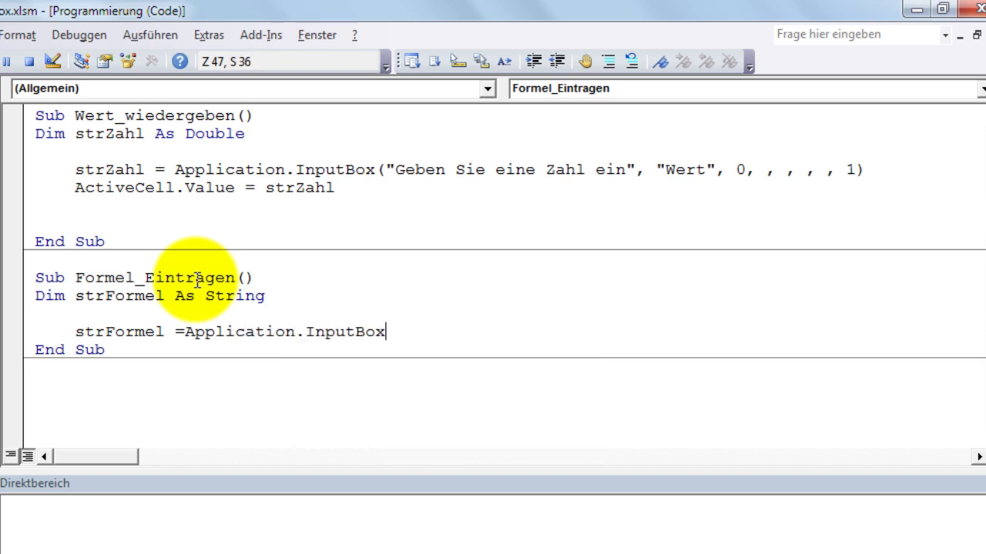
type("(")
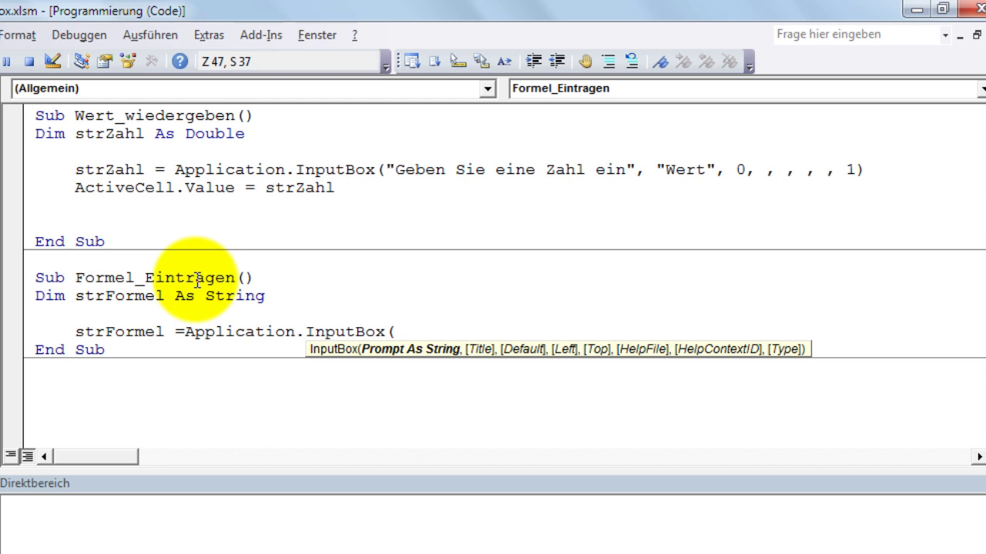
type("probm")
key("BackSpace")
key("BackSpace")
type("m")
type("pt:=")
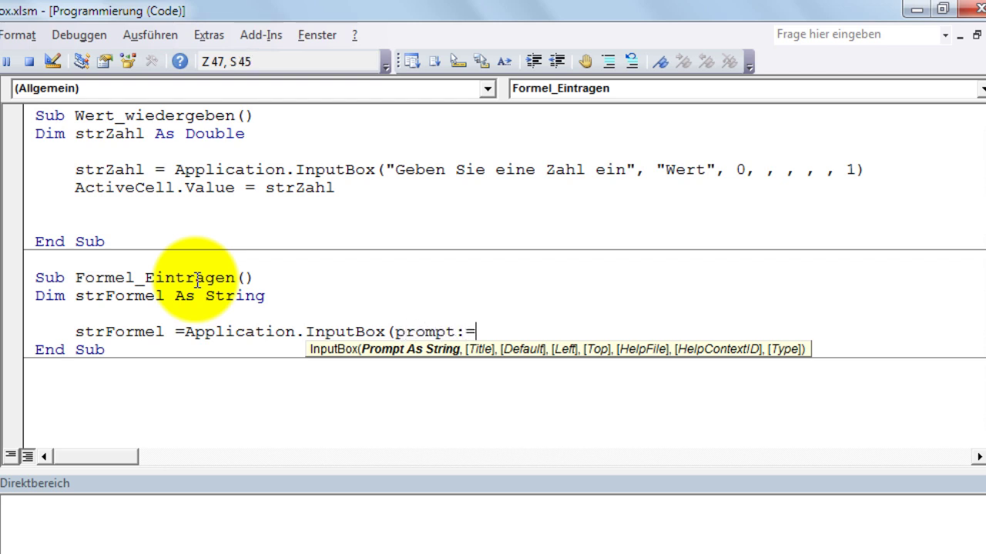
type("\"F")
type("ormel eingeben")
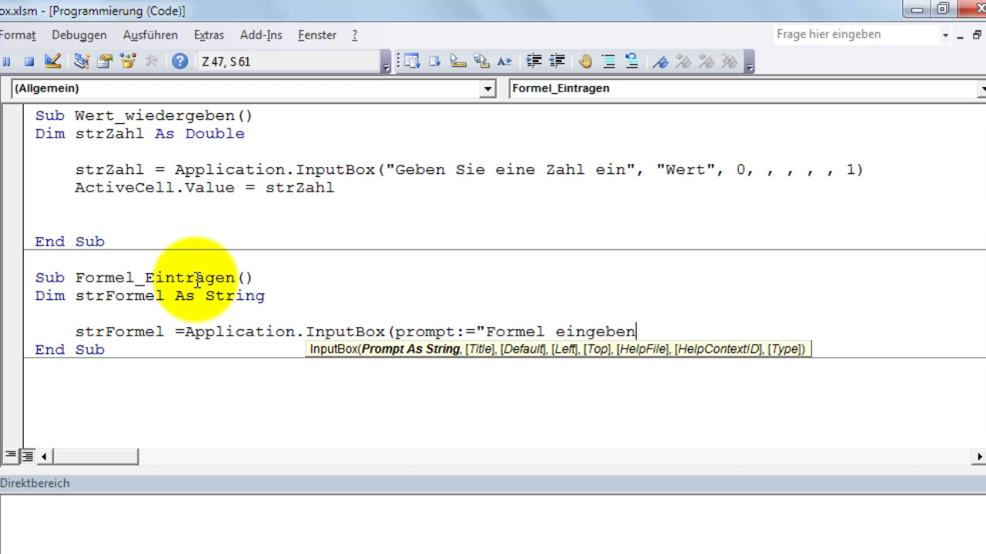
type("\"")
type(",")
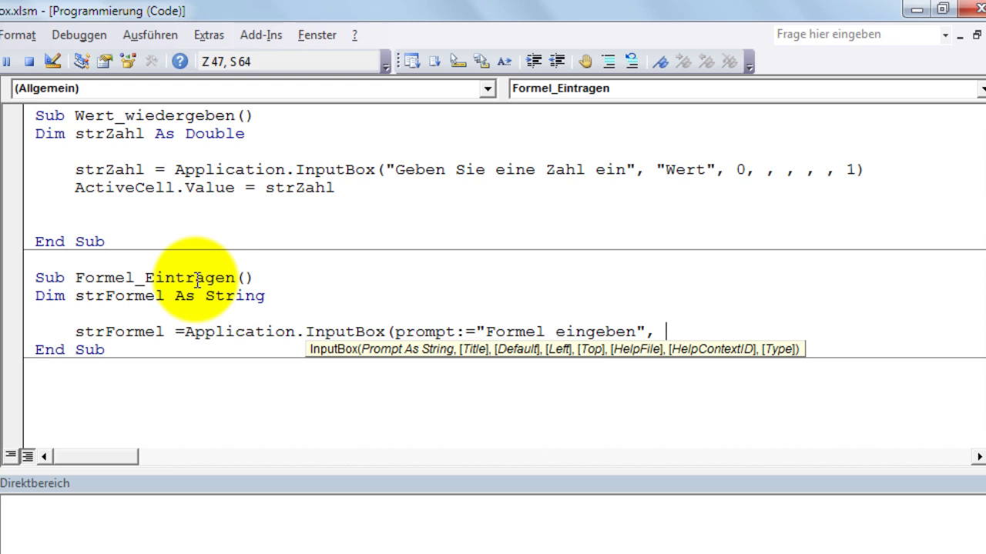
type("Type:")
type("=0")
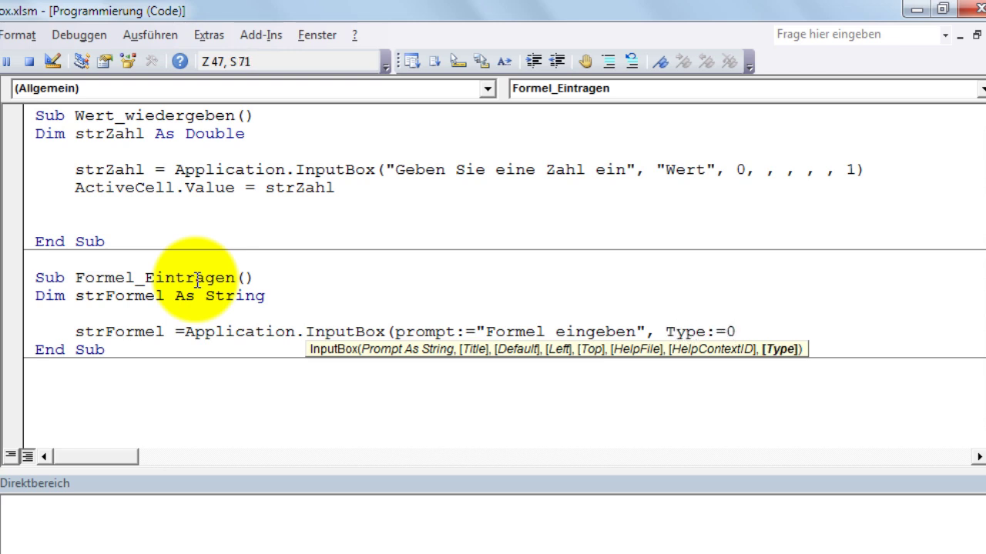
type(", ")
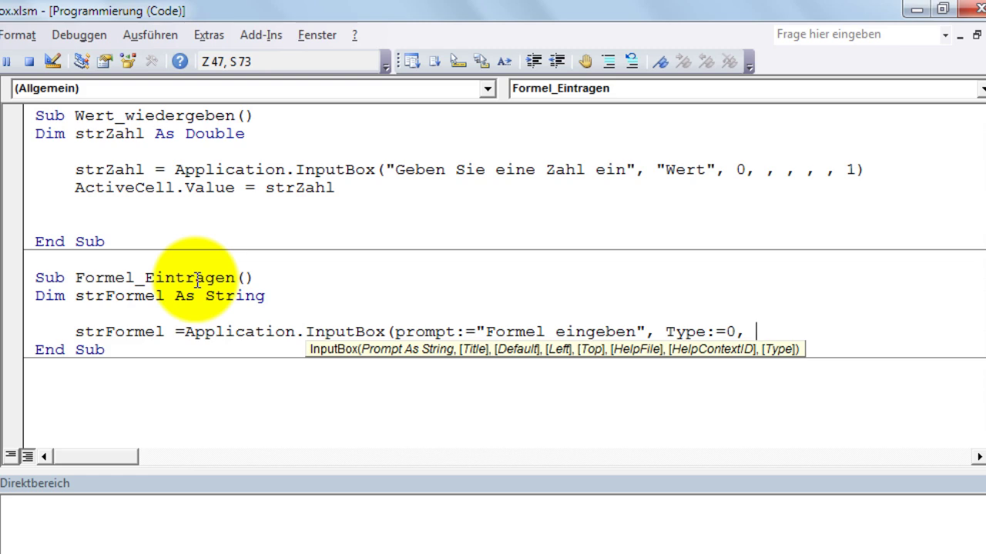
type("Title:")
type("=")
type("\"")
type("Fo")
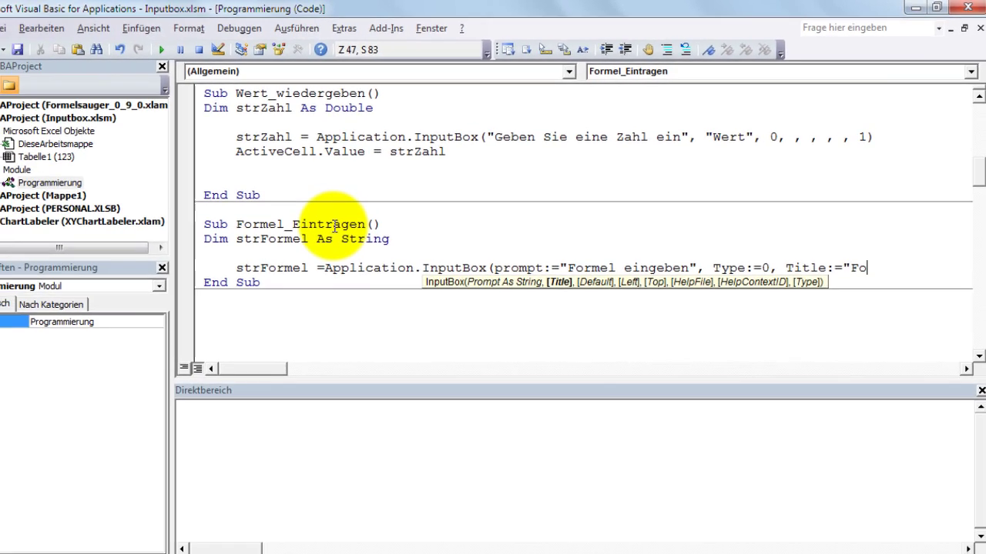
type("rmel\")")
left_click(363, 216)
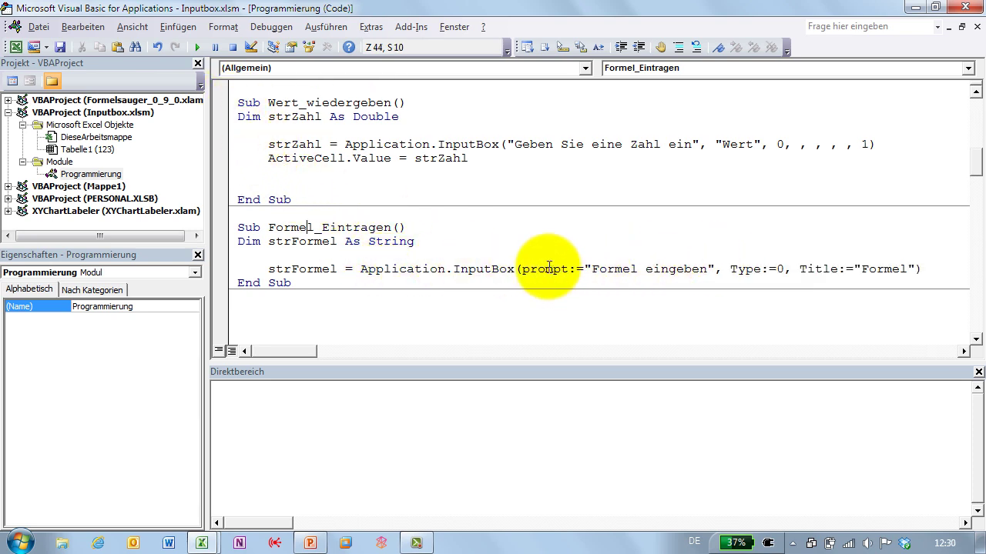
Run Formel_Eintragen and build a formula on a relative E1 reference plus *2+ in the Formel prompt
left_click(198, 47)
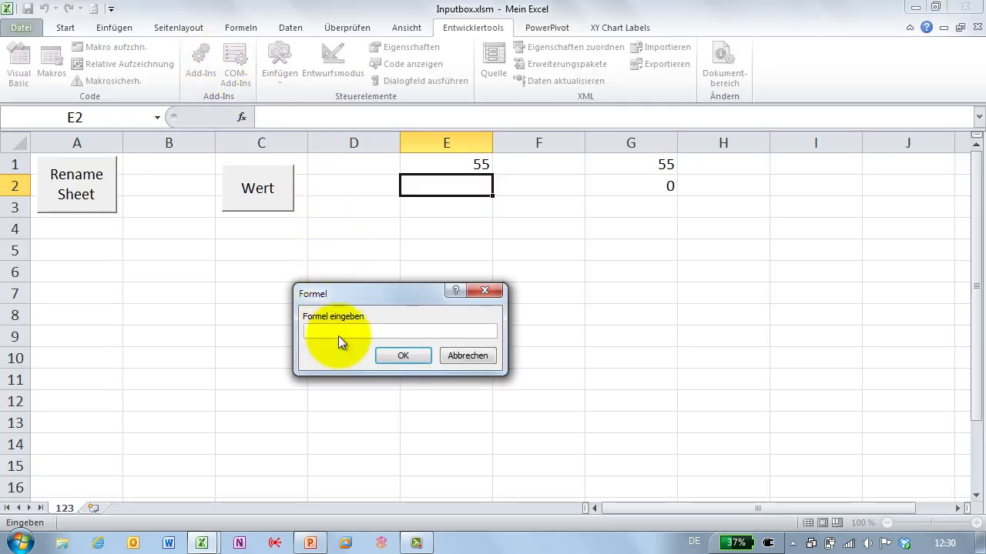
left_click(443, 166)
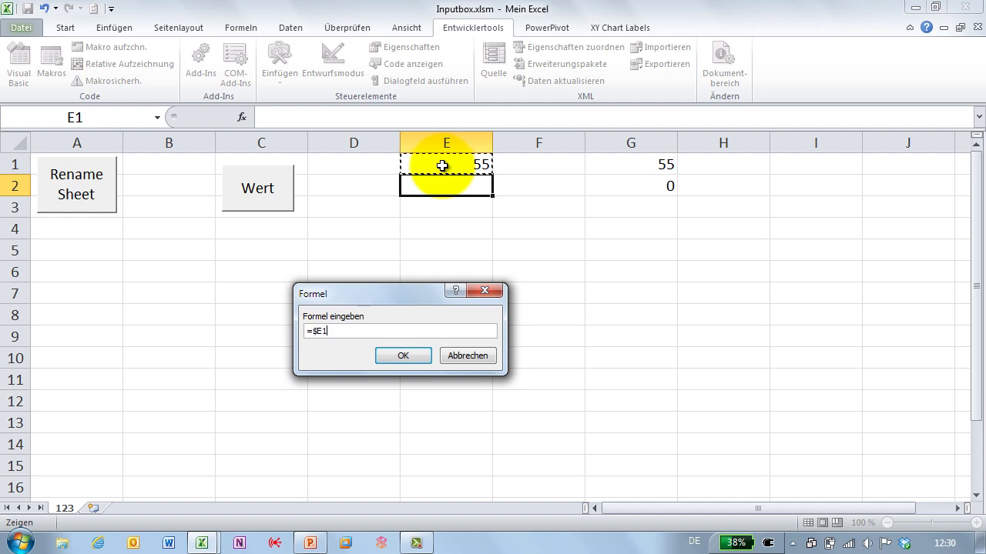
key("F4")
key("F4")
key("F4")
key("F4")
key("F4")
key("F4")
key("F4")
key("F4")
key("F4")
type("*2")
type("+(2+3)*2")
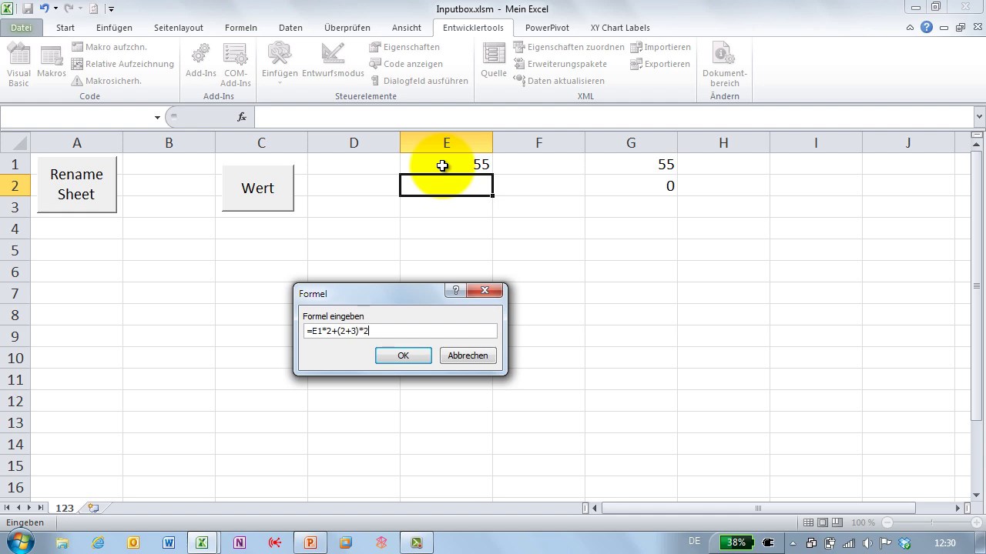
left_click(403, 356)
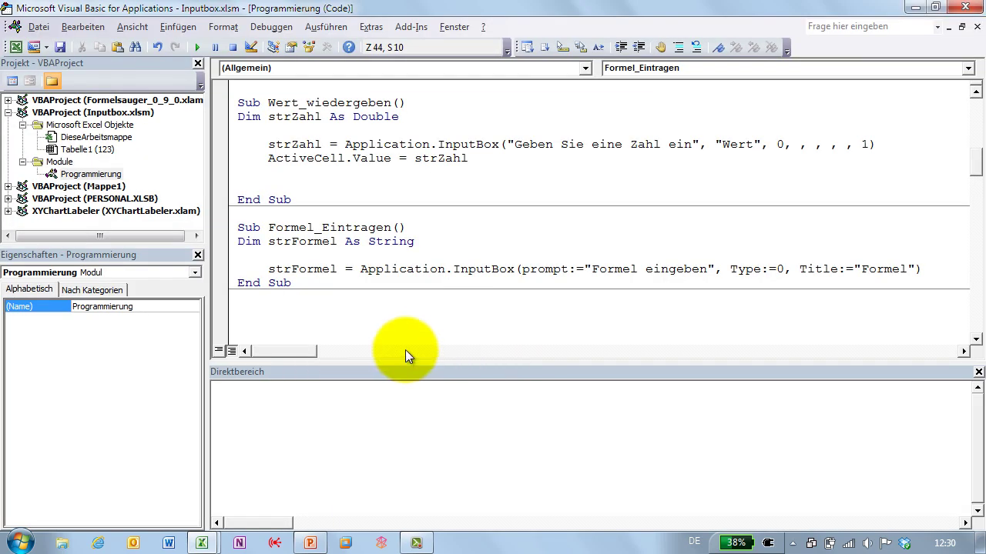
Add the line activesheet.cells(4,4).formula = strFormel below the InputBox call
left_click(933, 269)
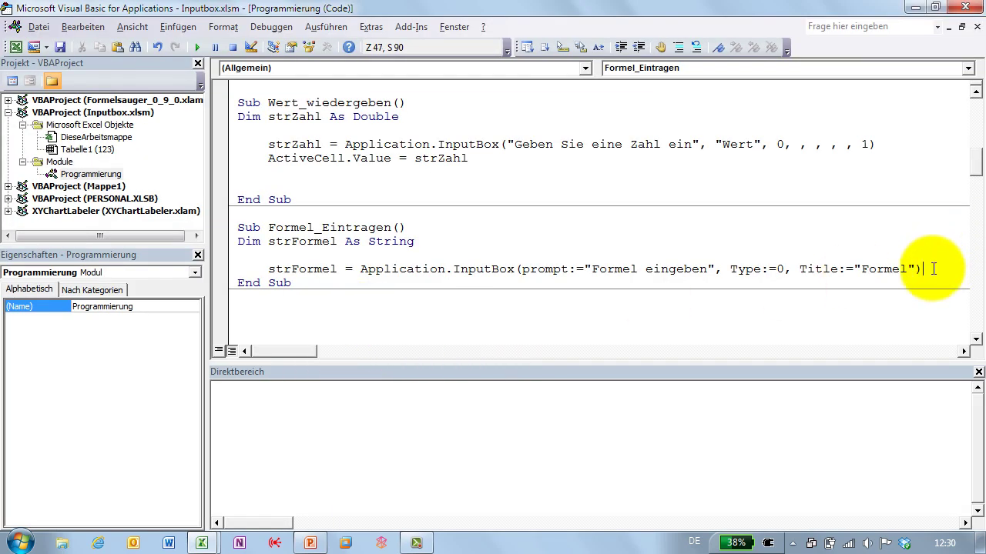
key("Return")
type("acti")
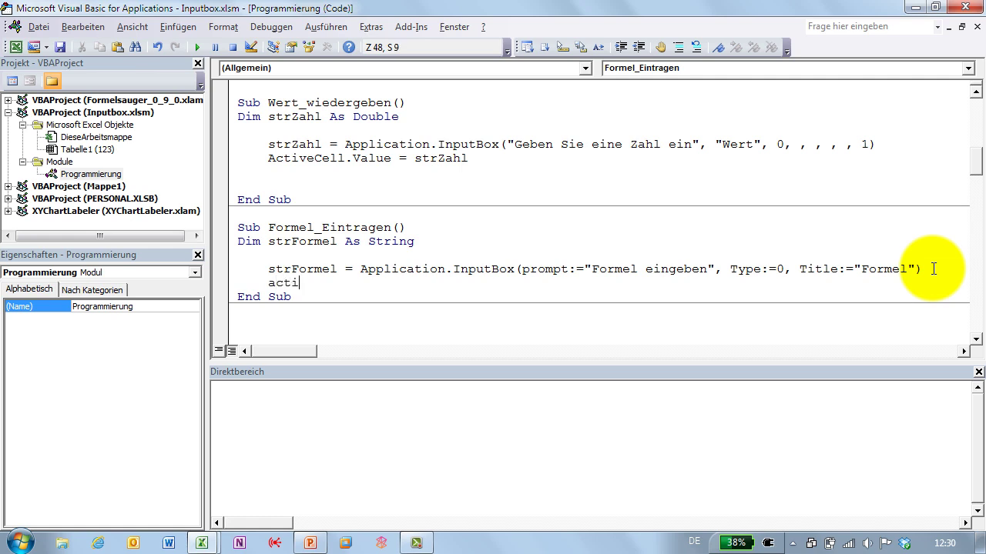
type("ve")
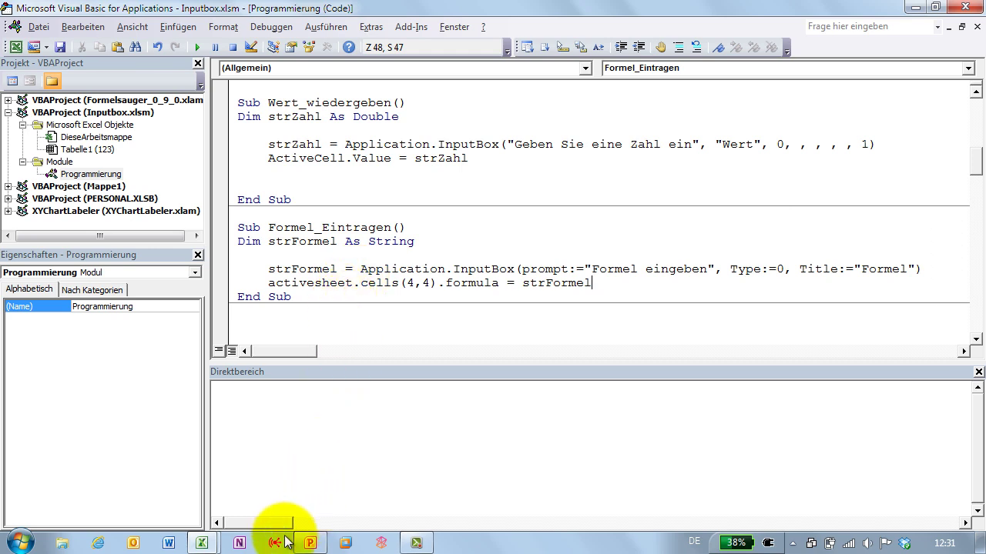
mouse_move(212, 544)
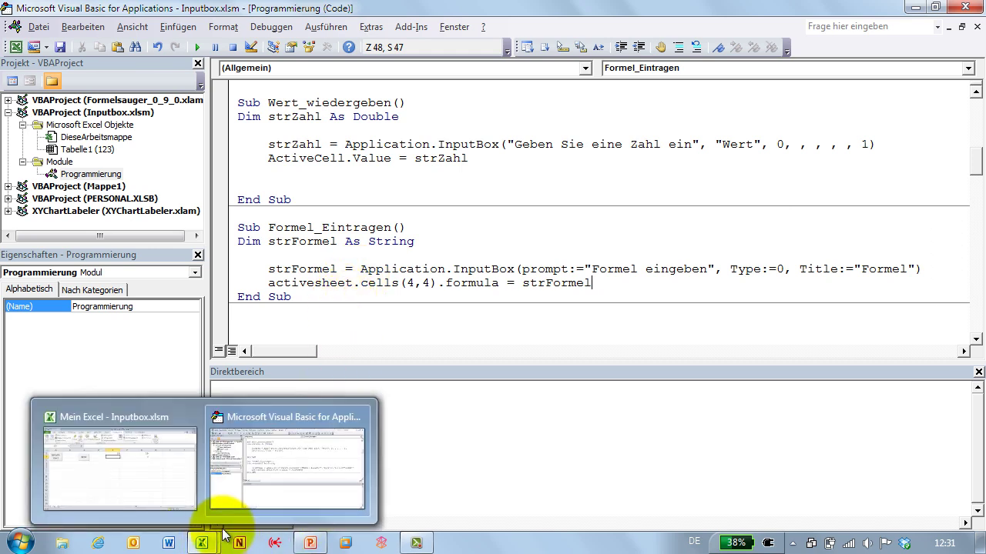
Run Formel_Eintragen and enter the formula =$E$1*pi() in the Formel prompt
left_click(196, 46)
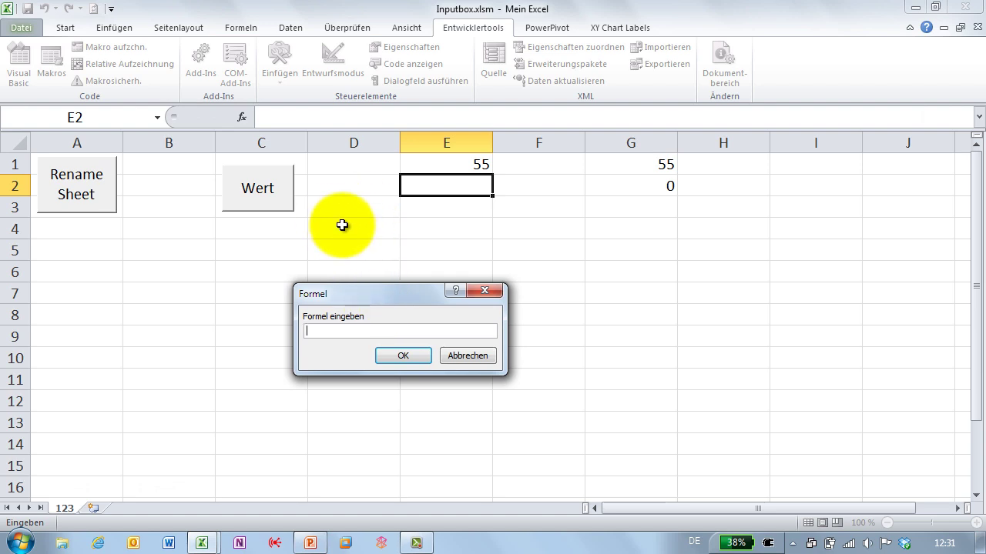
type("=")
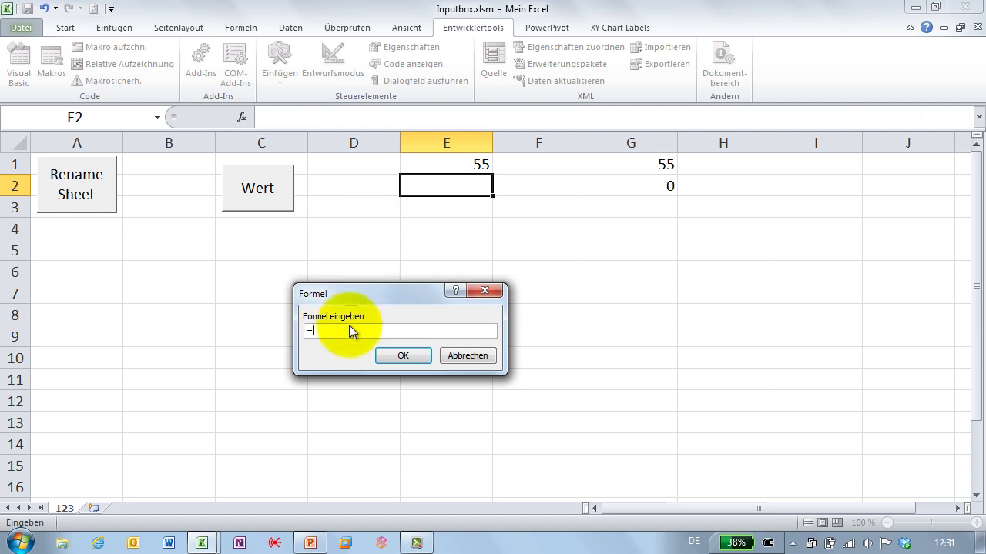
left_click(454, 167)
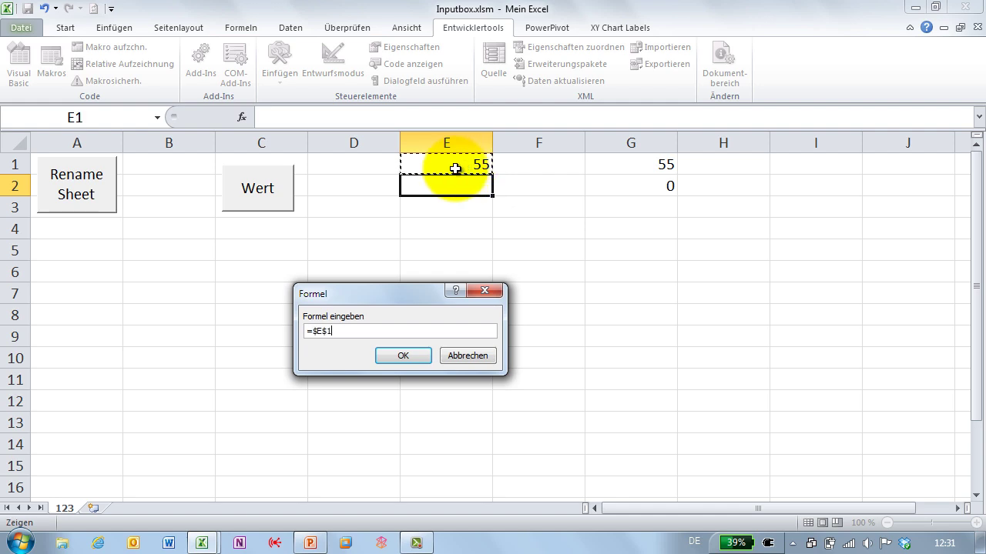
type("*")
left_click(419, 355)
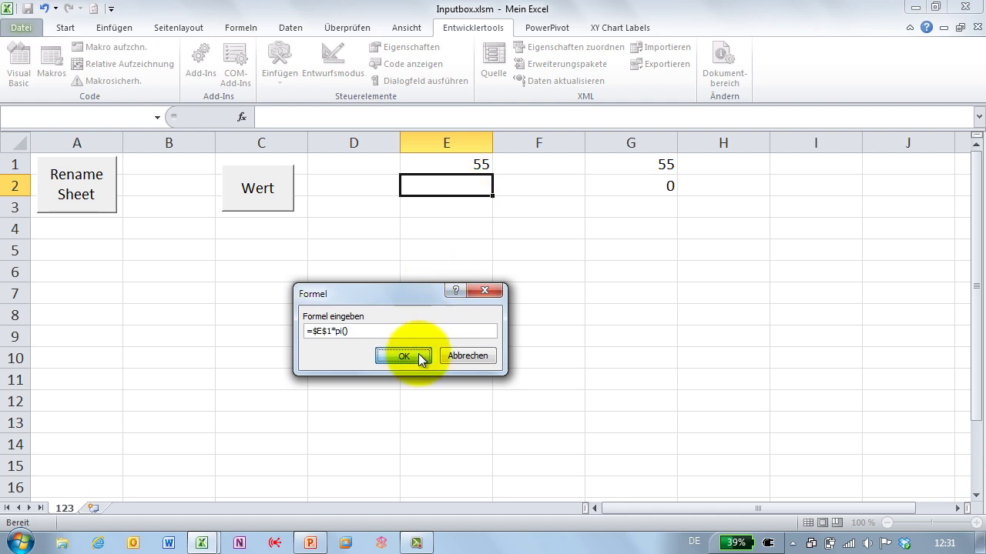
In the Excel workbook, check that D4 holds =$E$1*PI() showing 172,787596
left_click(204, 539)
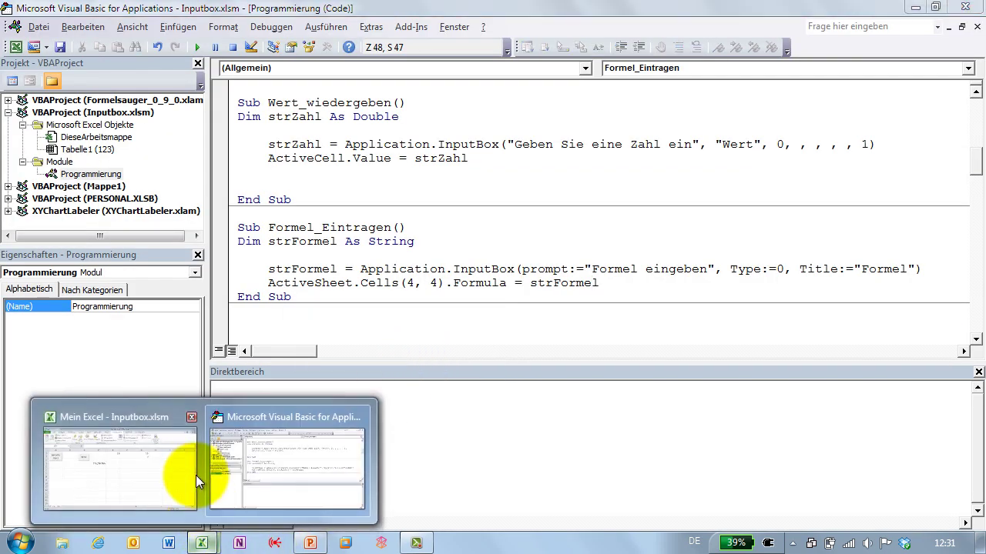
left_click(180, 469)
left_click(352, 225)
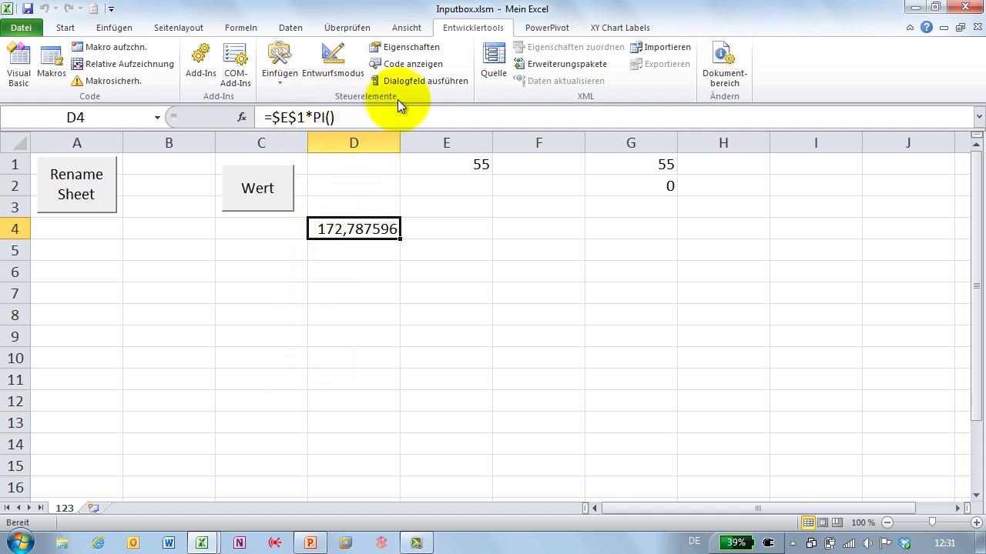
left_click(280, 60)
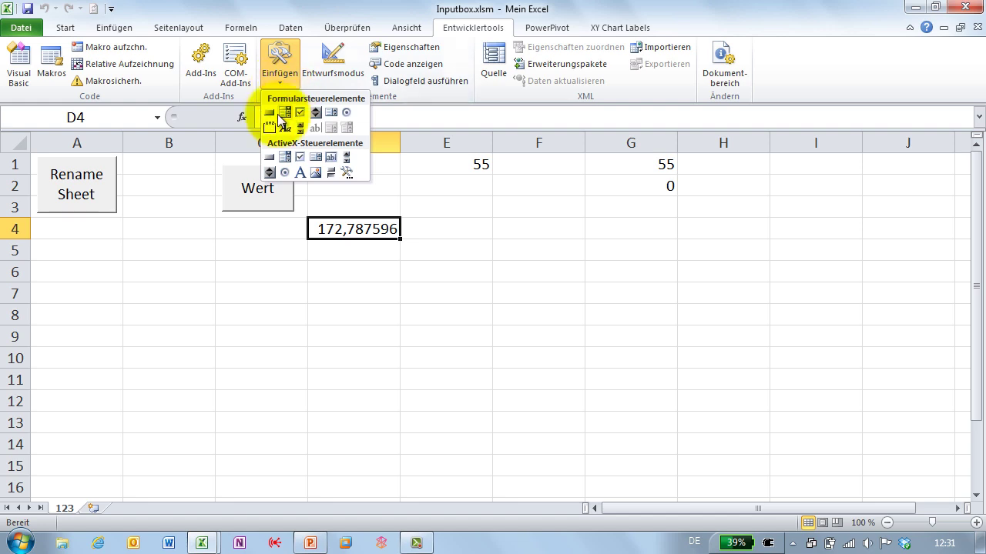
Draw a form button over C5:C6 assigned to Formel_Eintragen and label it Formel
left_click(269, 112)
left_click_drag(248, 233, 293, 278)
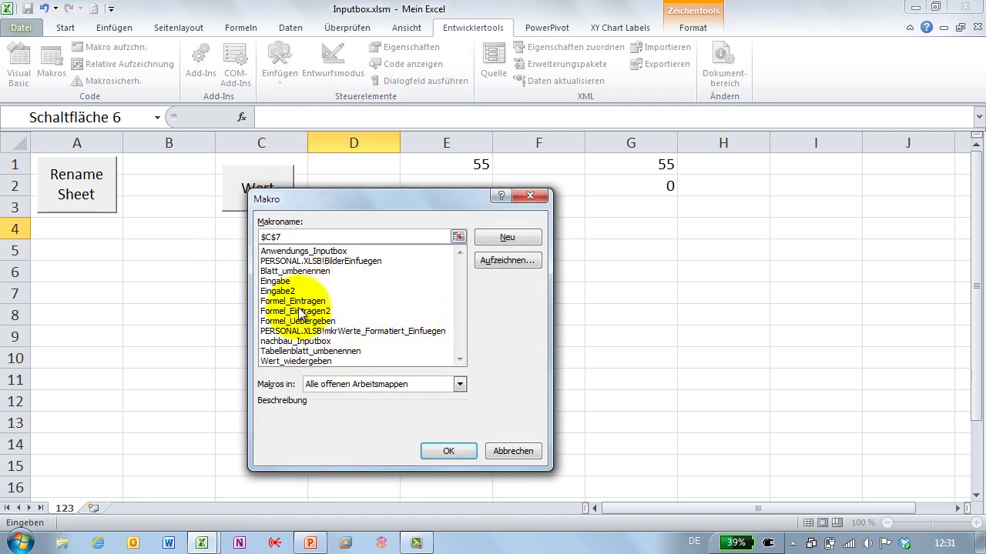
left_click(299, 302)
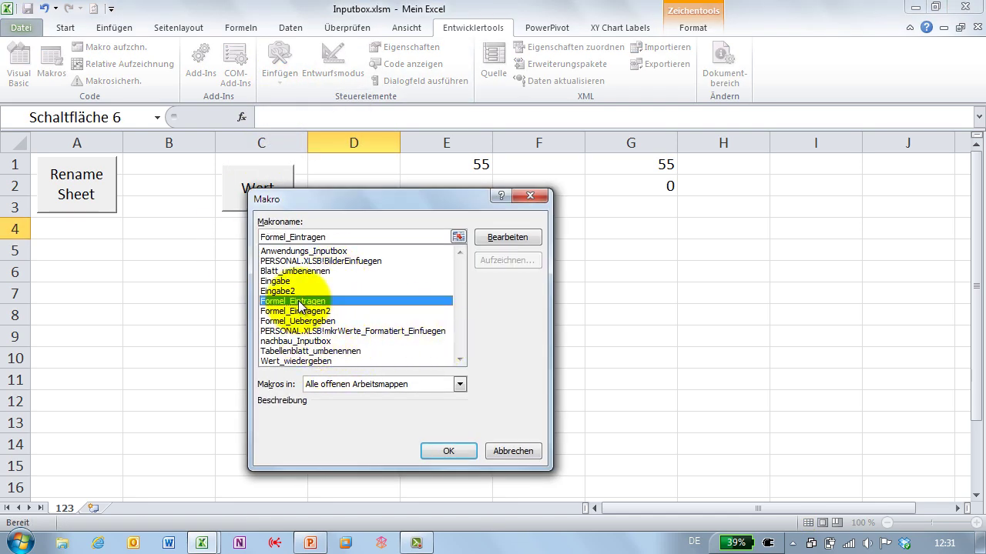
left_click(446, 452)
left_click(262, 252)
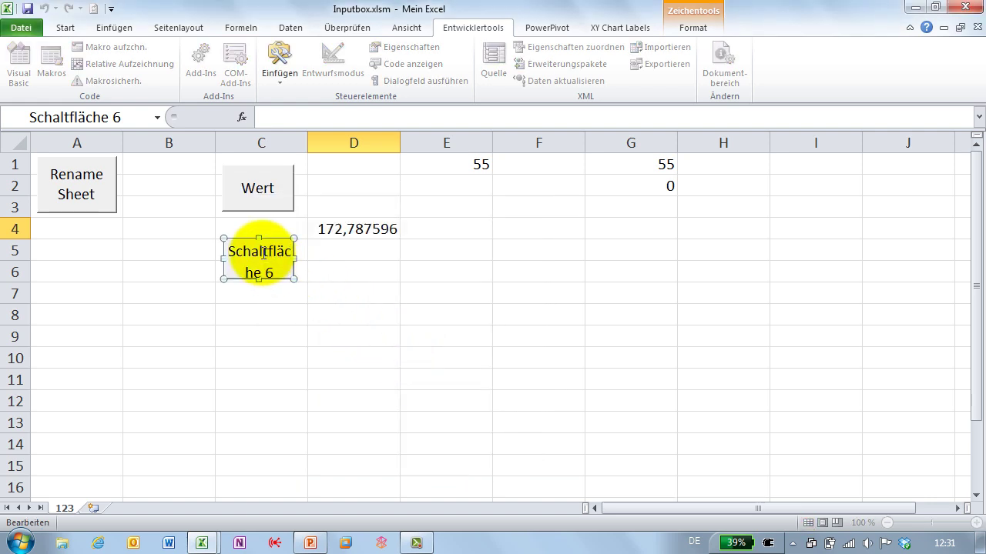
key("ctrl+a")
key("BackSpace")
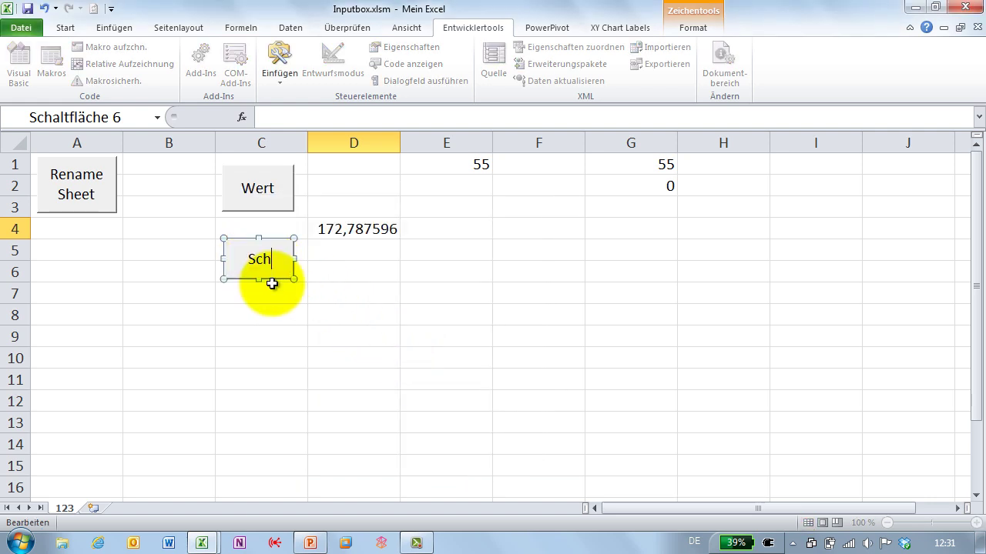
type("Formel")
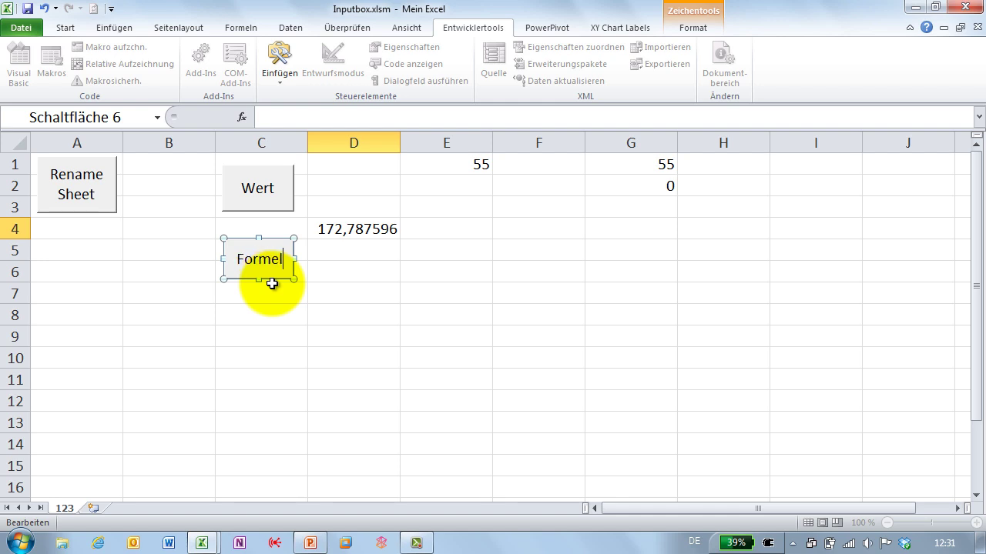
left_click(272, 285)
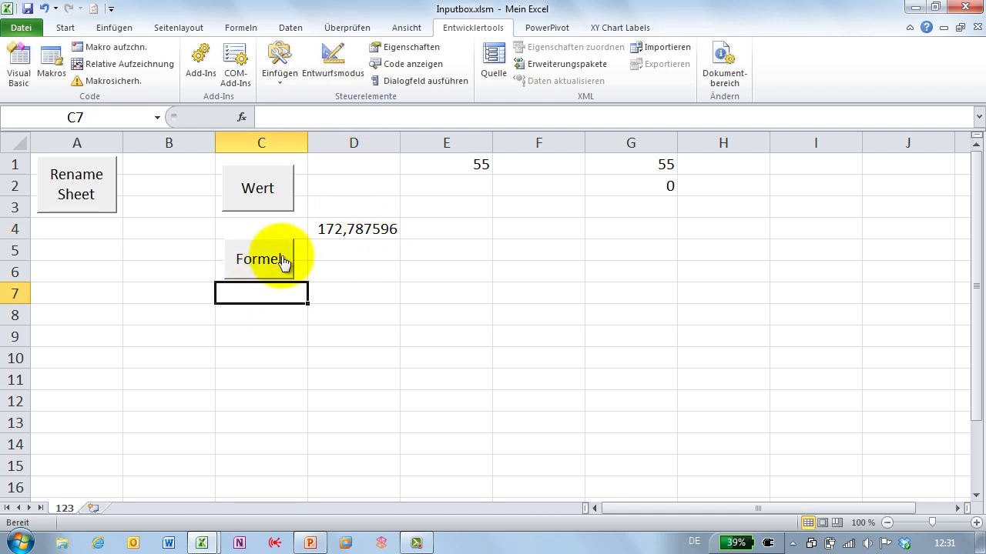
Enter =$E$1+Hallo through the Formel button, leaving #NAME? in D4
left_click(282, 261)
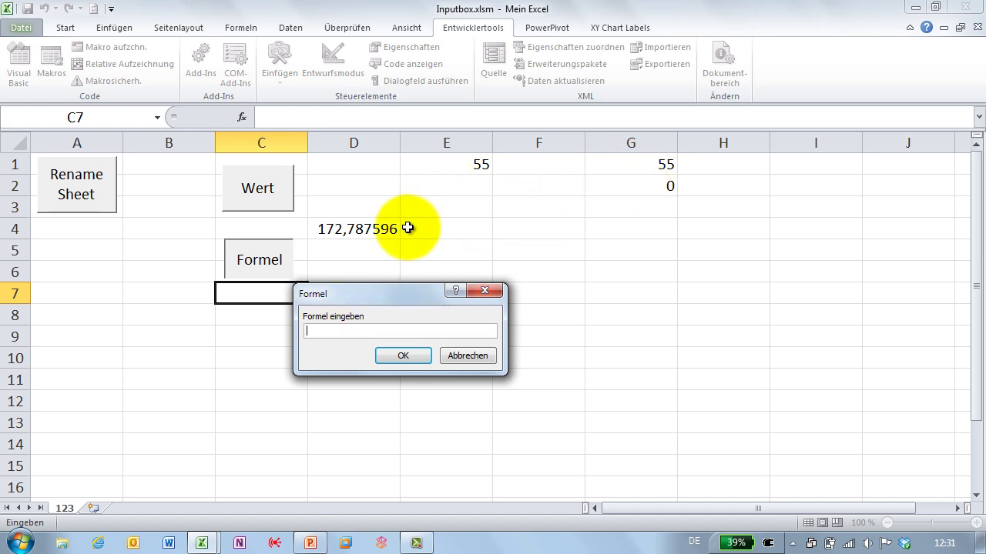
left_click(484, 164)
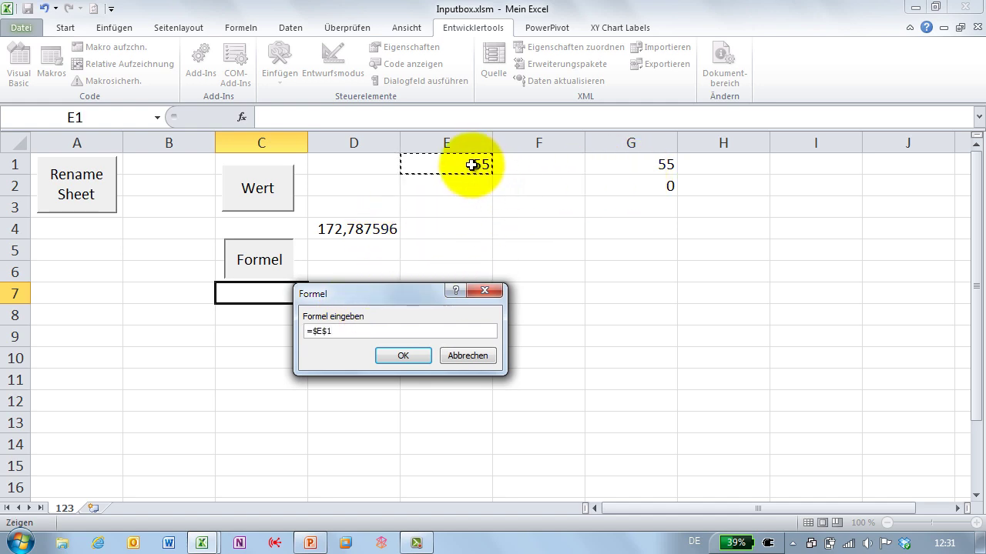
type("+Hallo")
left_click(407, 356)
left_click(352, 228)
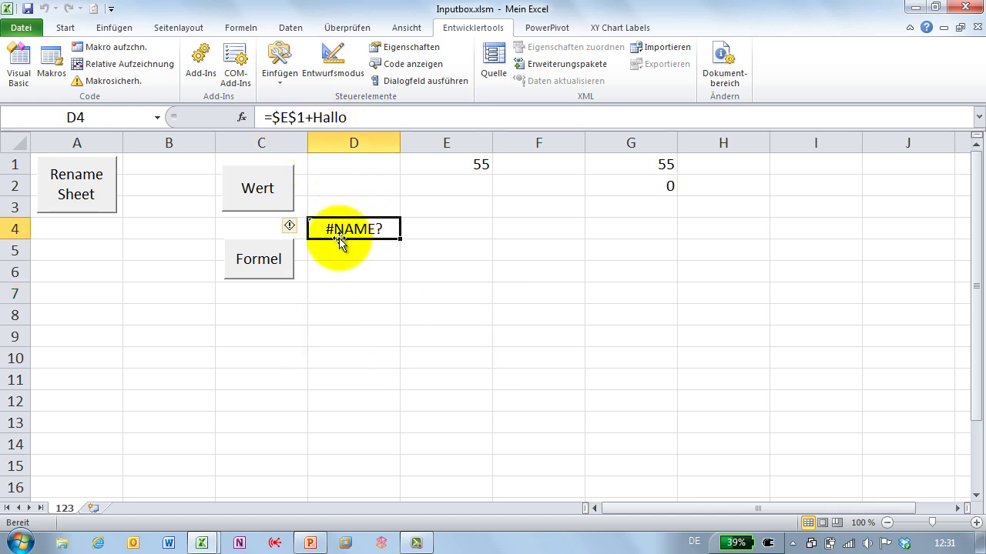
Enter 2 through the Formel button so D4 holds =2
left_click(257, 262)
type("2")
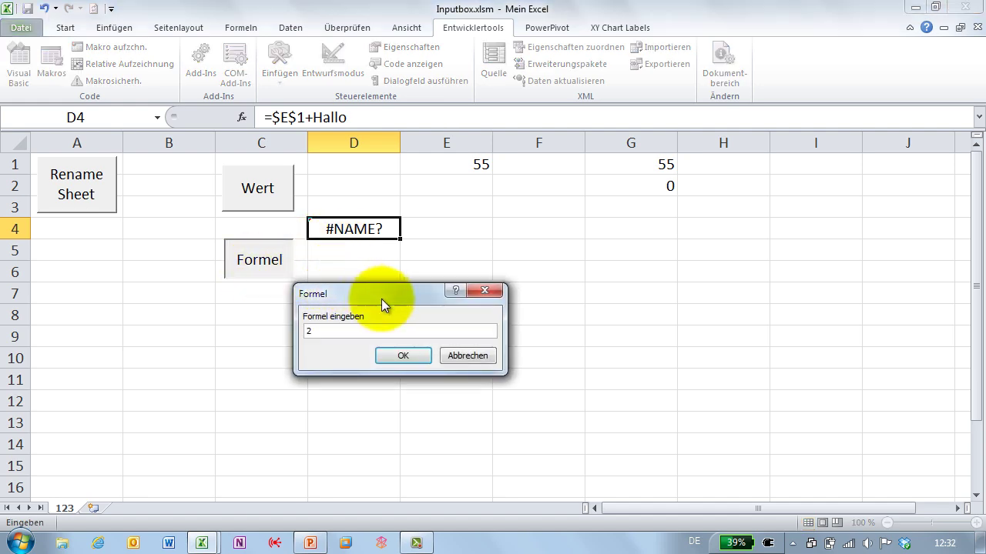
left_click(401, 356)
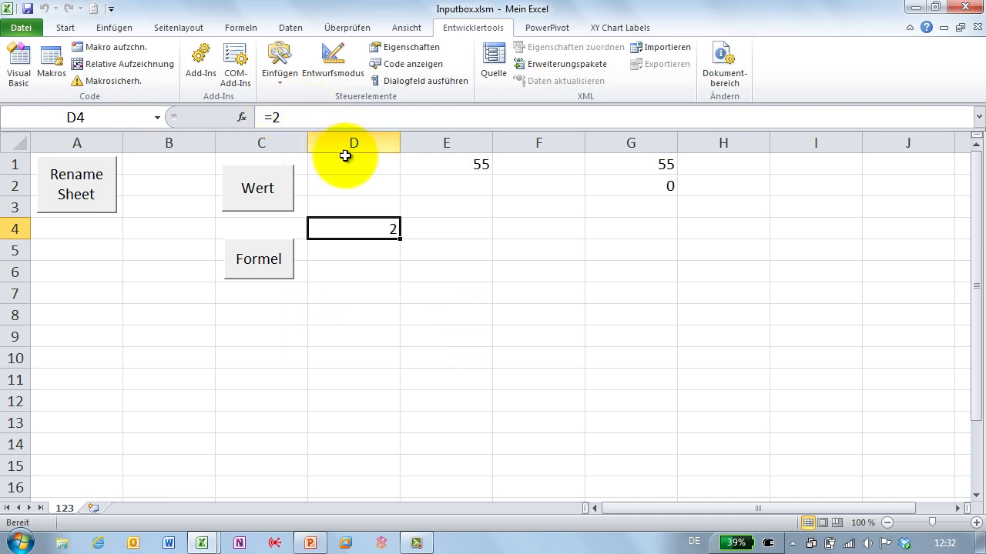
Submit sum entries referencing E1:G2 and E1:G3 via Formel, which stay plain text without =
left_click(252, 266)
type("Summe(")
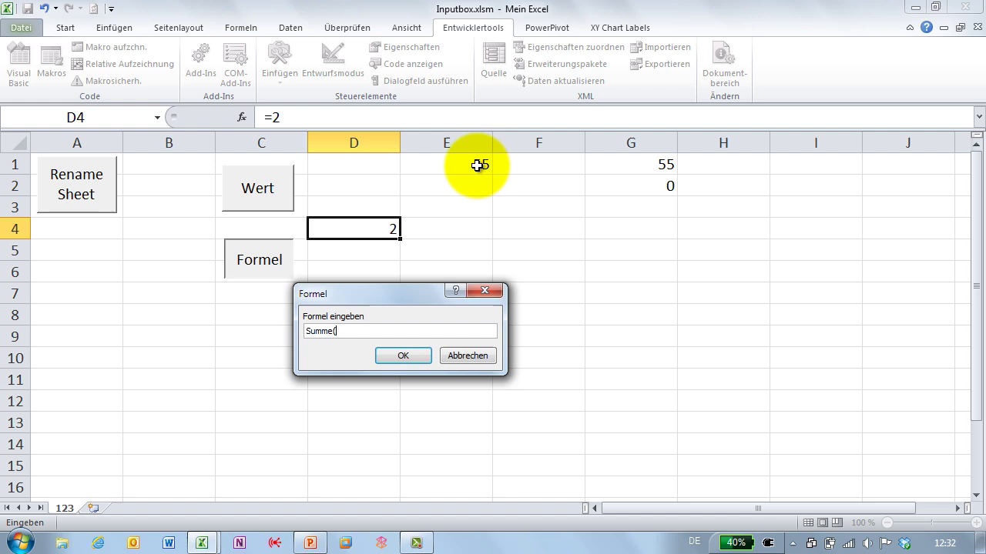
left_click_drag(479, 162, 653, 183)
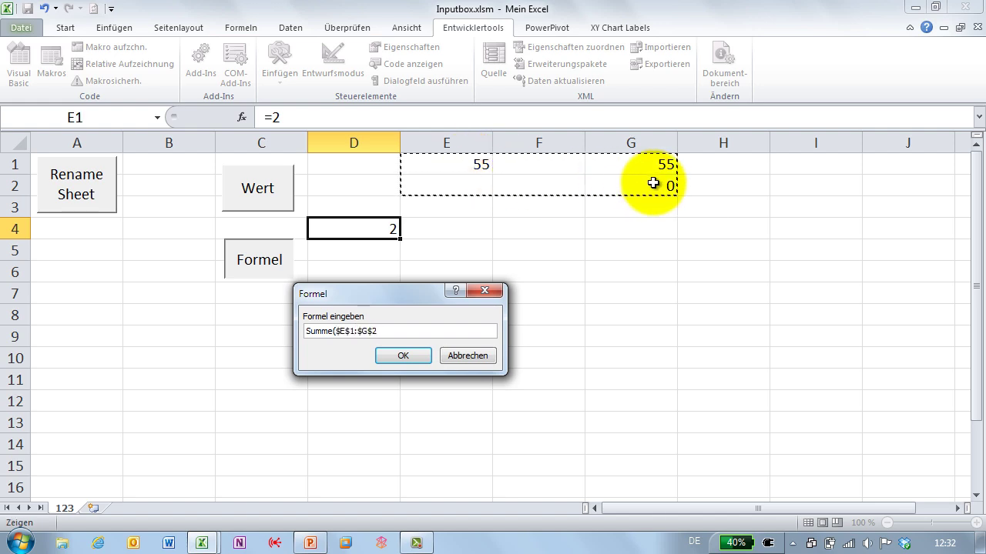
key("Return")
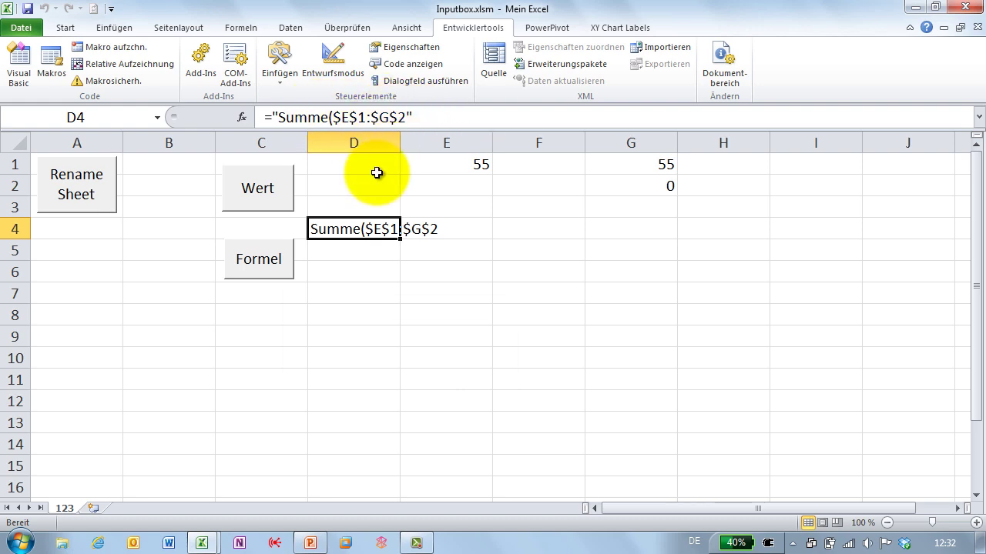
left_click(255, 250)
type("Summe(")
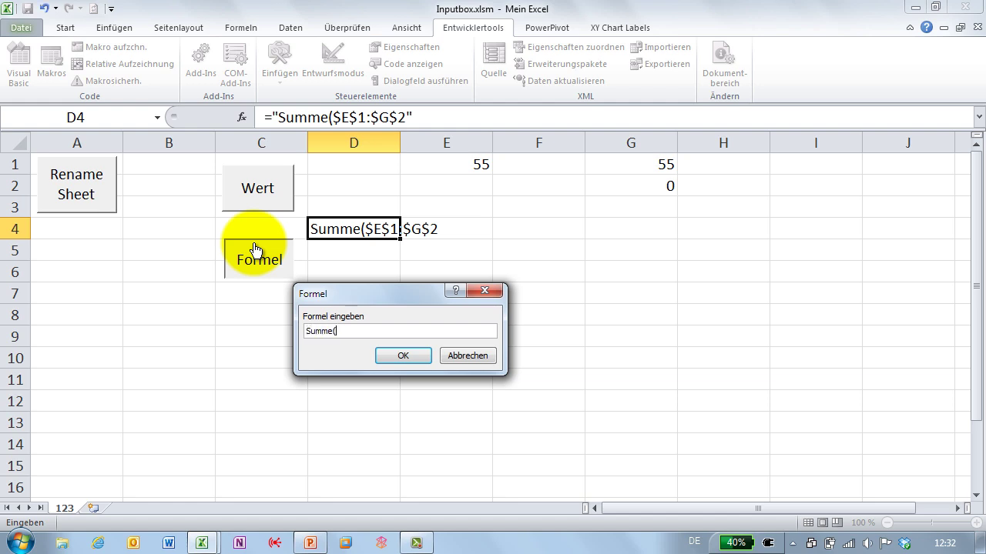
left_click_drag(484, 165, 630, 198)
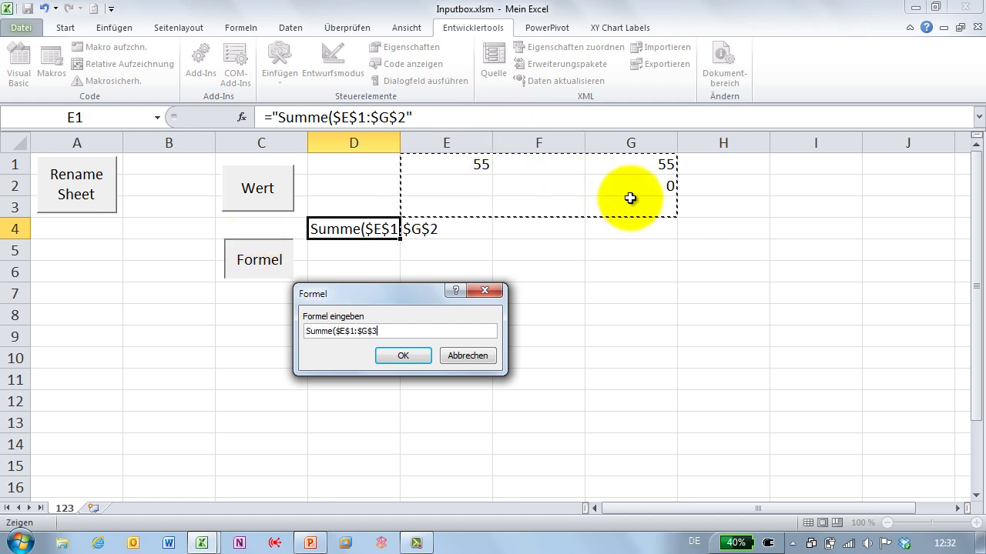
type(")")
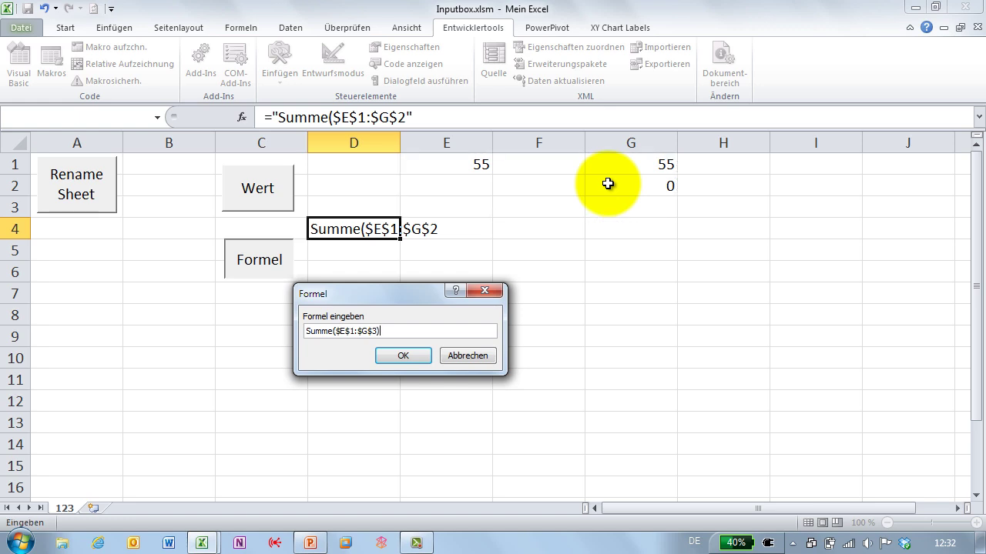
key("Return")
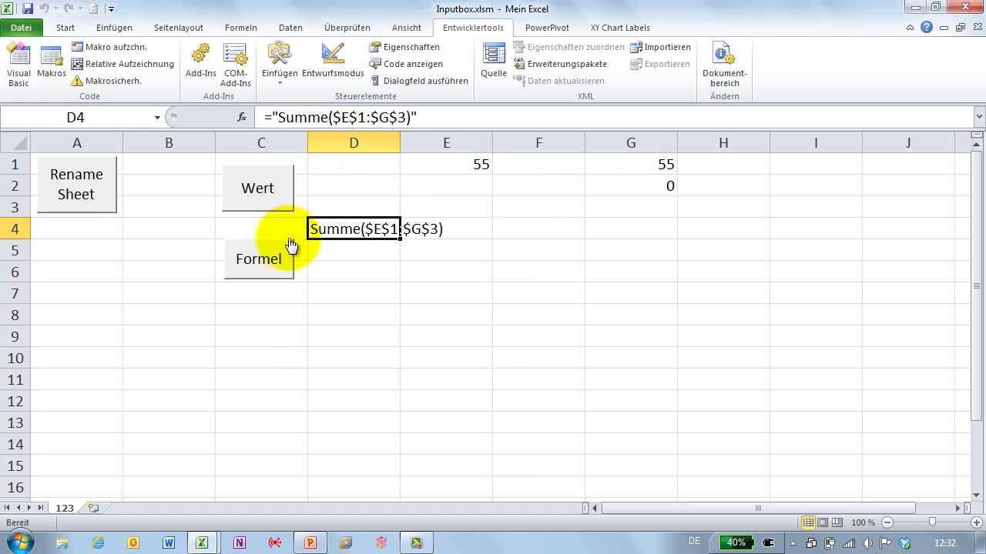
Enter =summe( over E1:G2 via Formel, making D4 =SUMME($E$1:$G$2) totalling 110
left_click(275, 268)
type("=s")
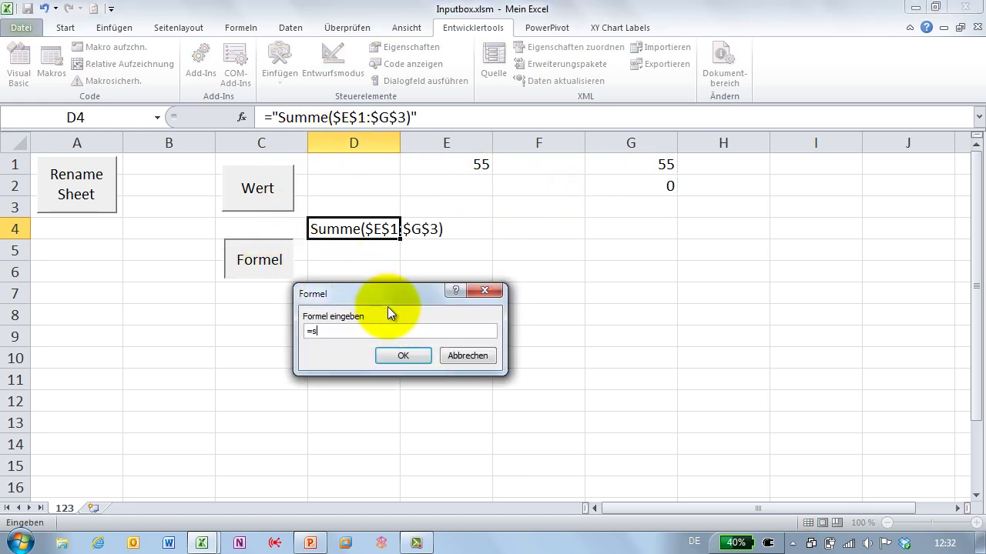
type("umme(")
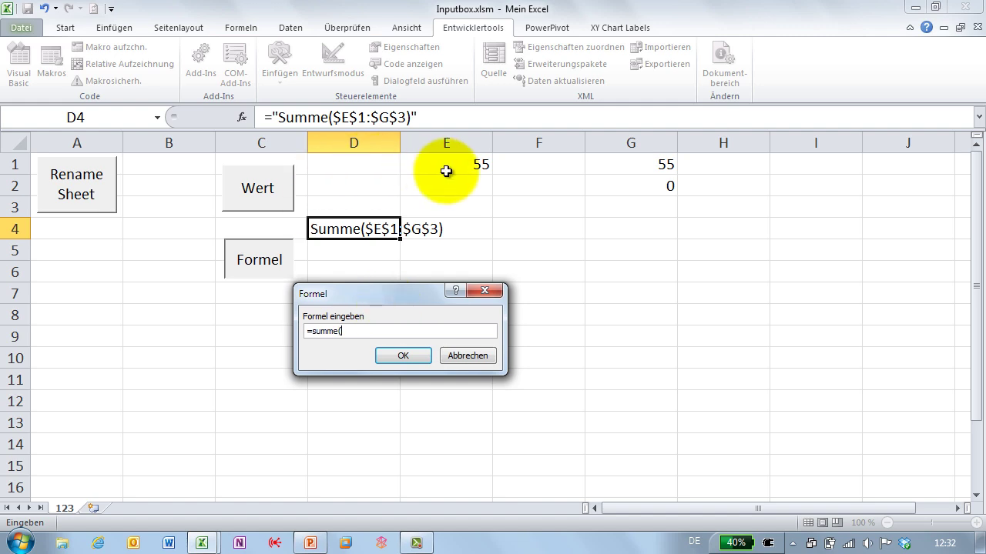
left_click_drag(446, 166, 616, 185)
type("=")
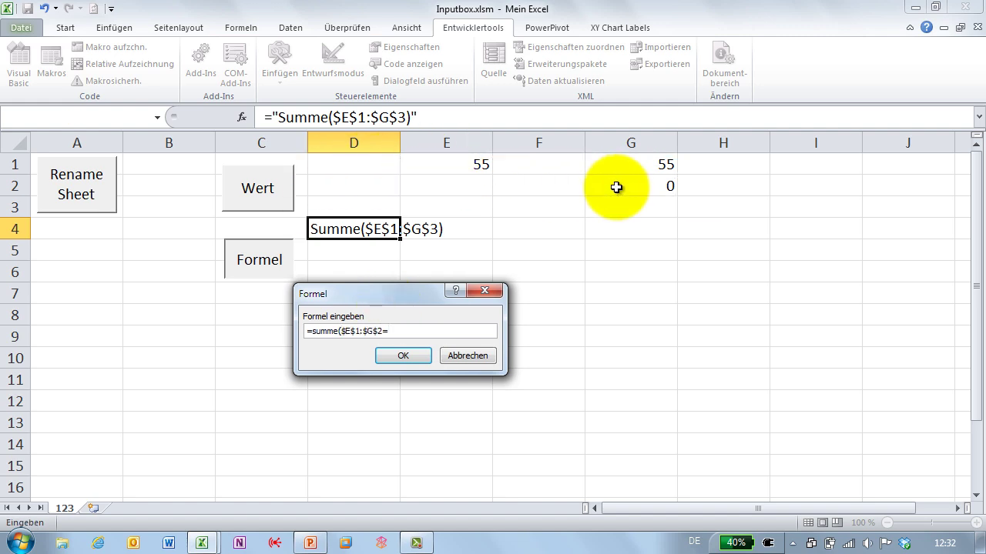
key("Return")
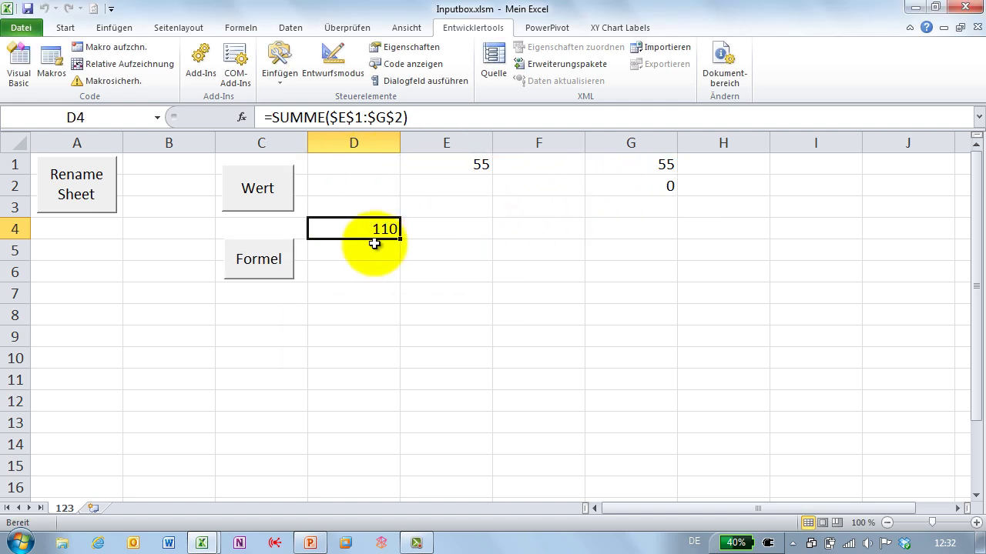
double_click(352, 228)
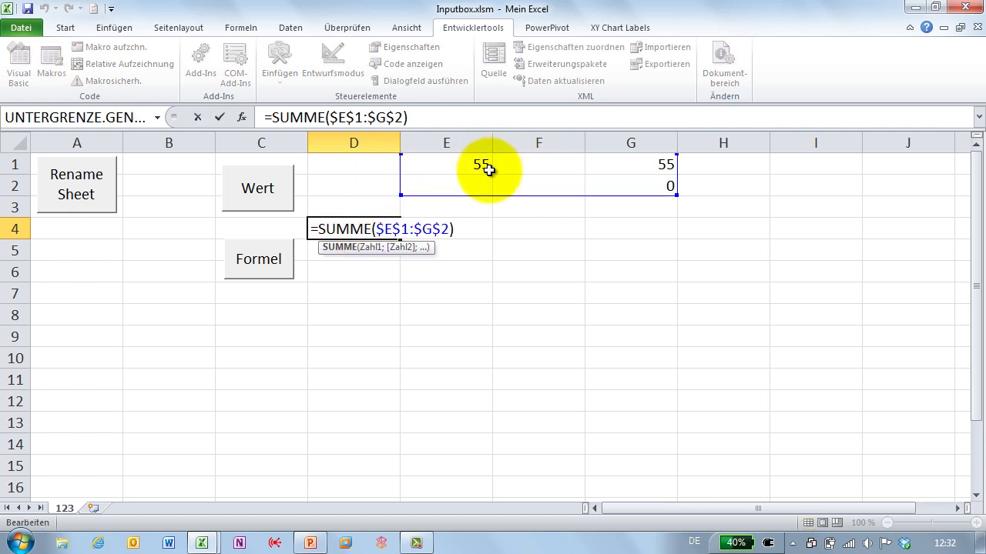
Show the 'Unterschiede der Inputboxen' return-type slide, then return to the VBA editor
left_click(311, 543)
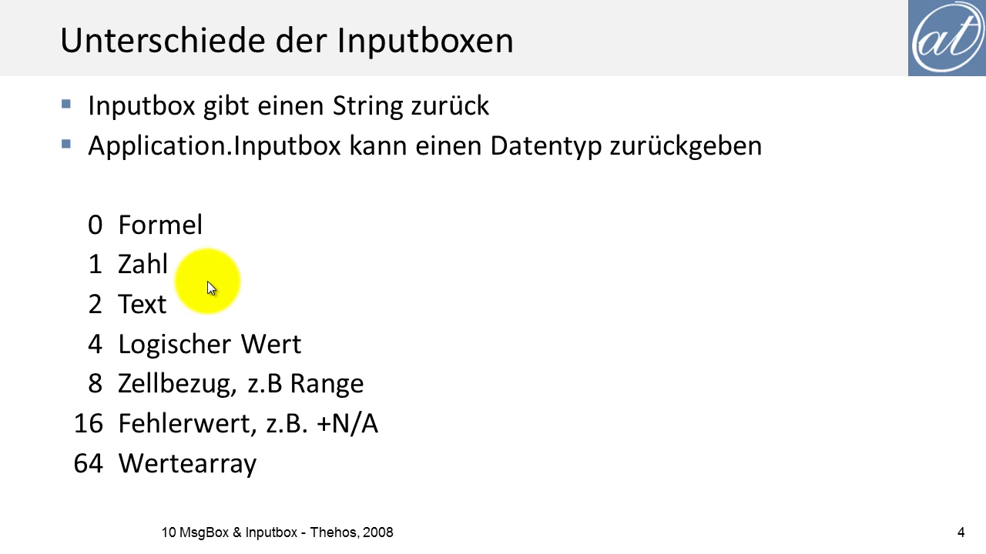
key("alt+Tab")
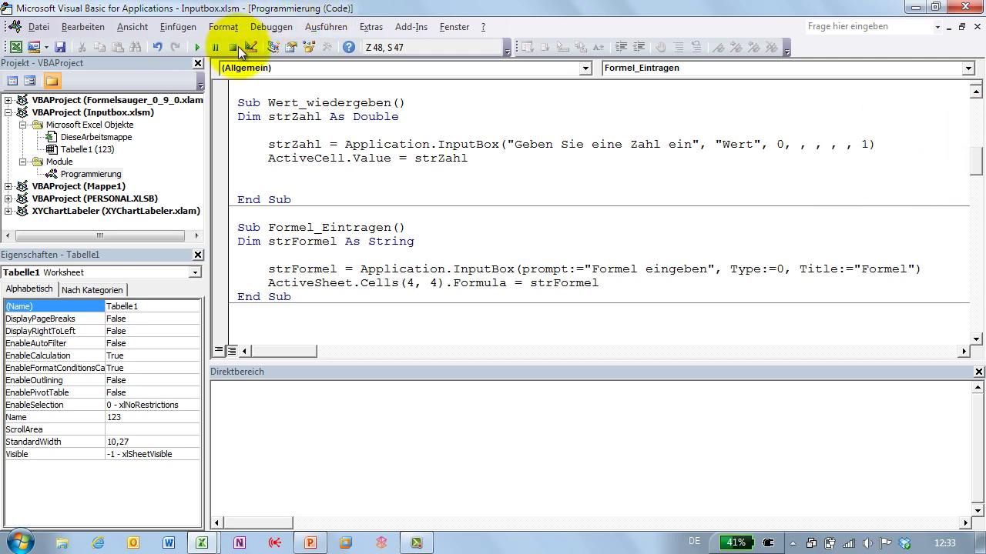
left_click(352, 286)
scroll(353, 290, "up", 10)
scroll(353, 290, "up", 2)
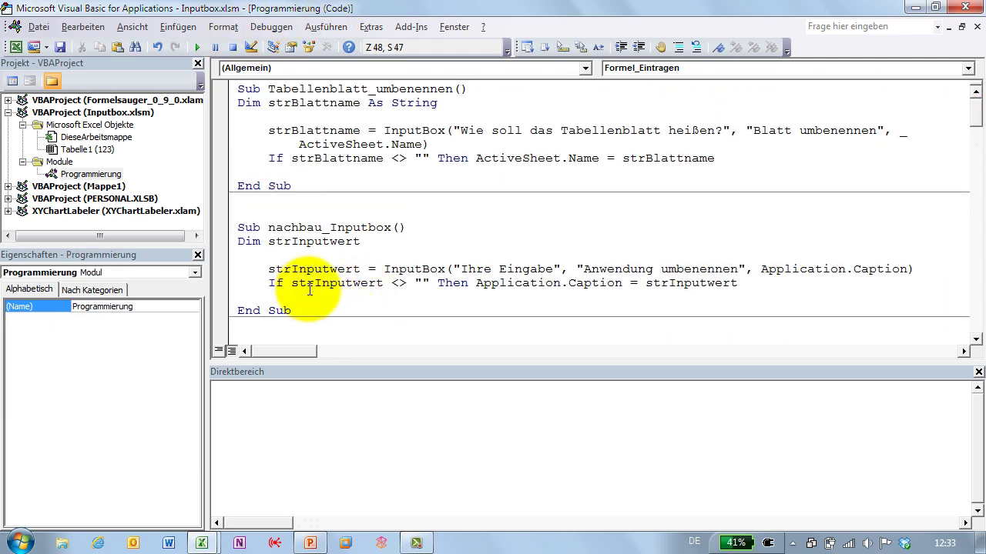
left_click_drag(321, 283, 429, 286)
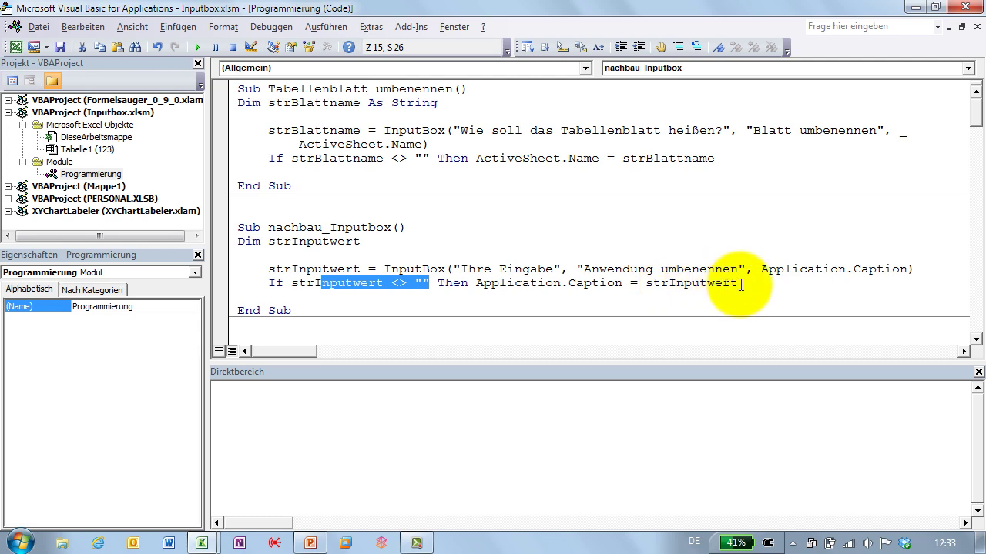
left_click_drag(739, 284, 476, 284)
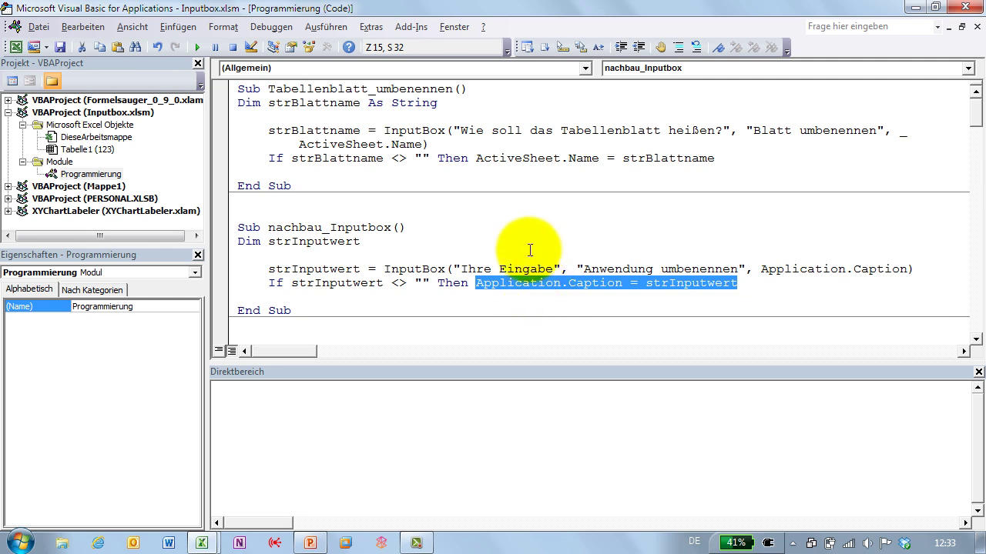
double_click(414, 130)
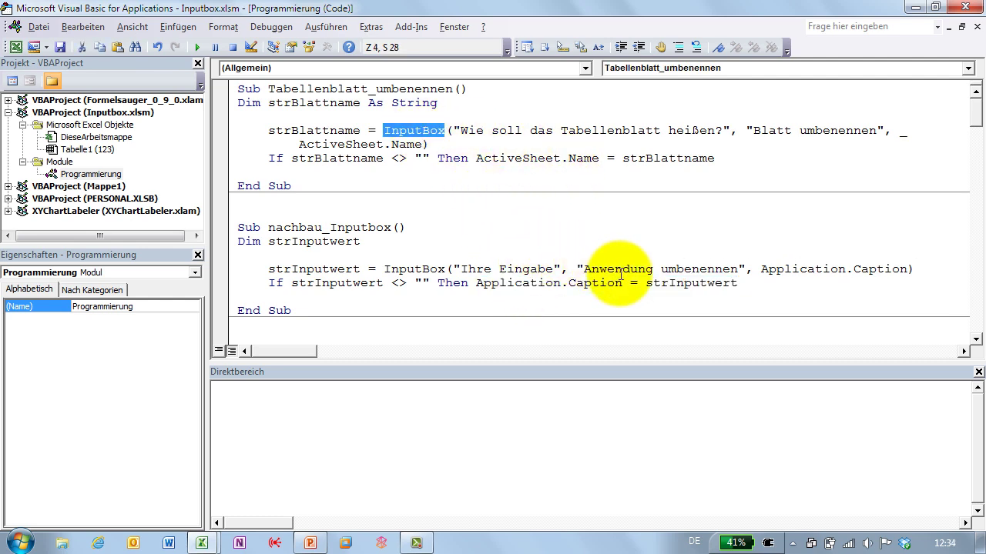
scroll(625, 282, "down", 3)
scroll(627, 288, "down", 1)
scroll(627, 287, "down", 4)
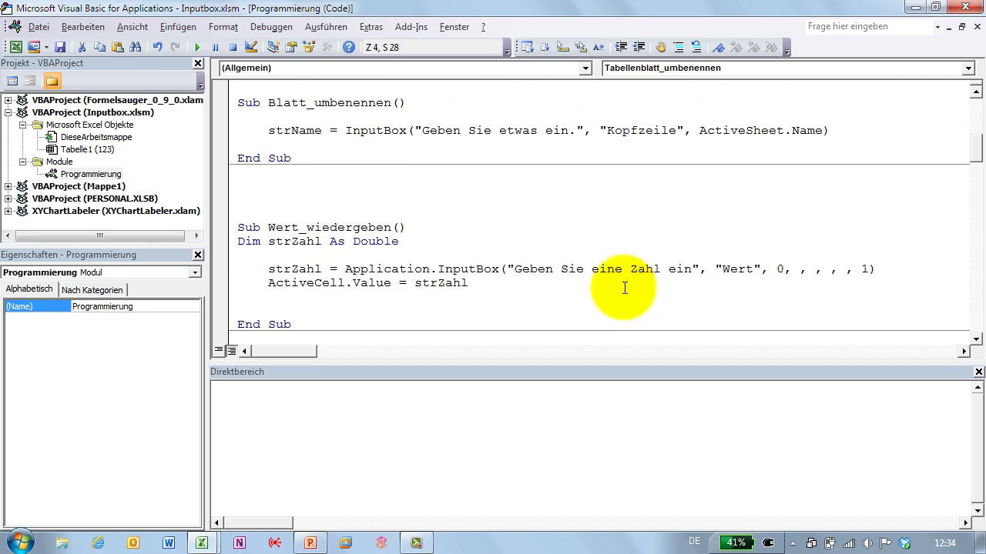
Scroll to Sub Anwendungs_Inputbox and select Application.InputBox on the bolZustand line
scroll(625, 288, "down", 5)
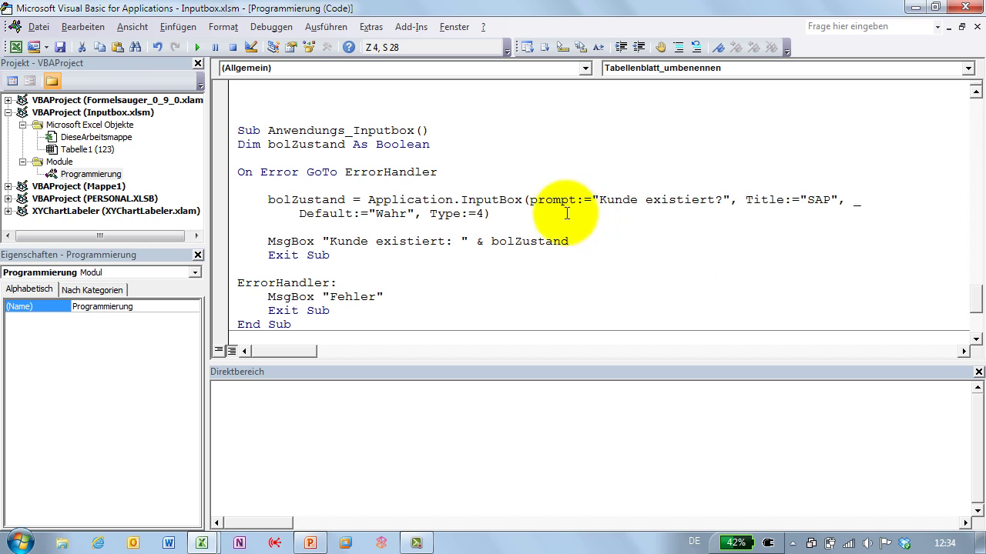
left_click_drag(375, 200, 515, 199)
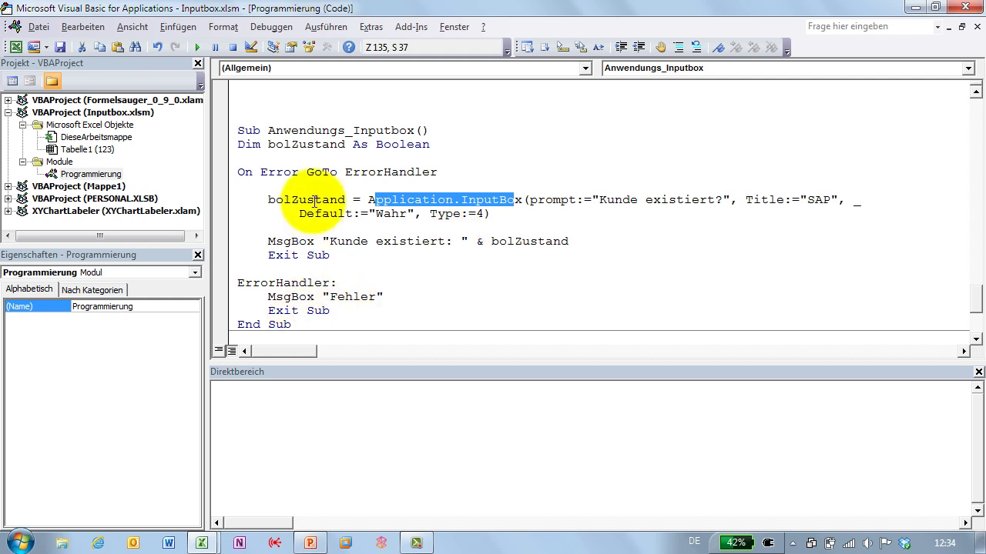
Run the Boolean macro with Wahr (accepted), then with false (rejected as invalid)
left_click(199, 49)
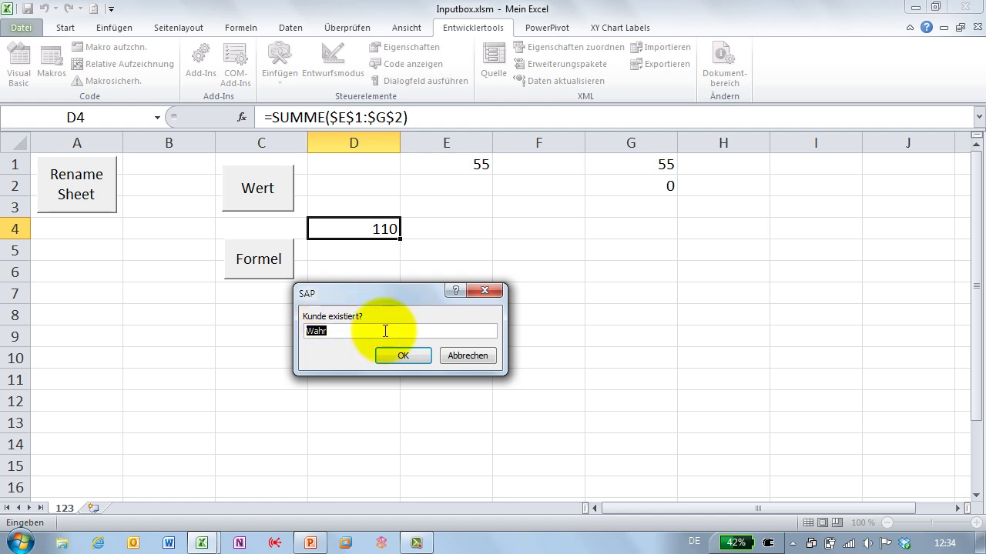
left_click(401, 354)
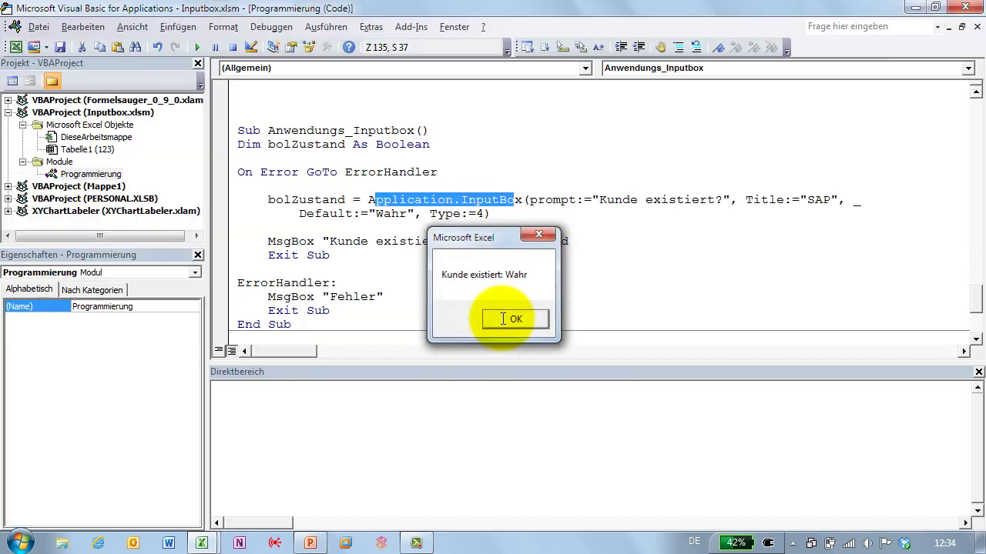
left_click(503, 319)
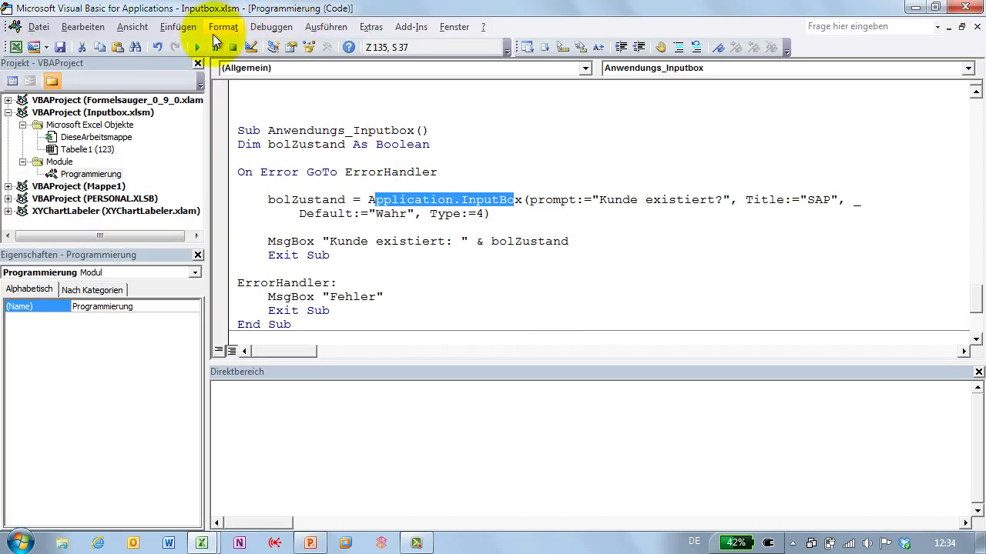
left_click(197, 47)
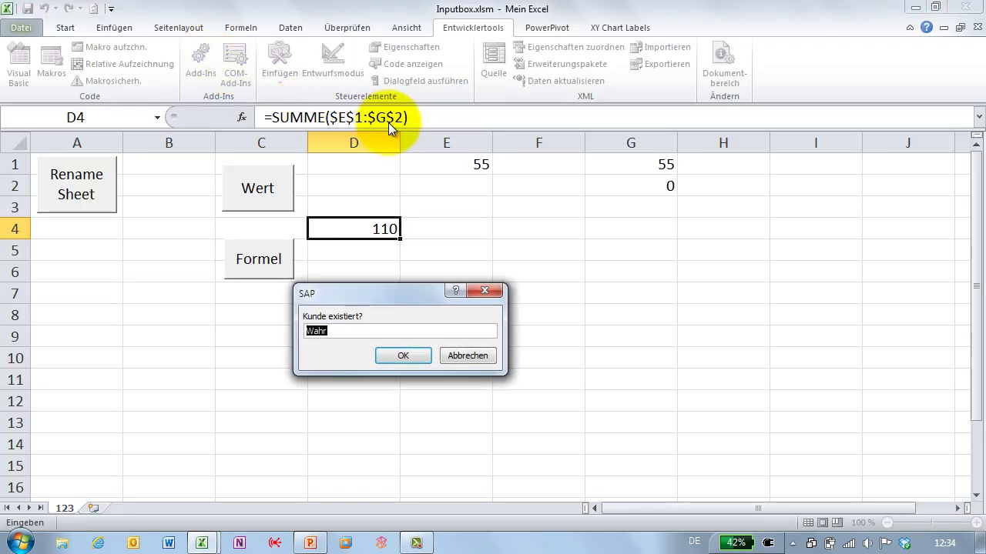
type("false")
key("Return")
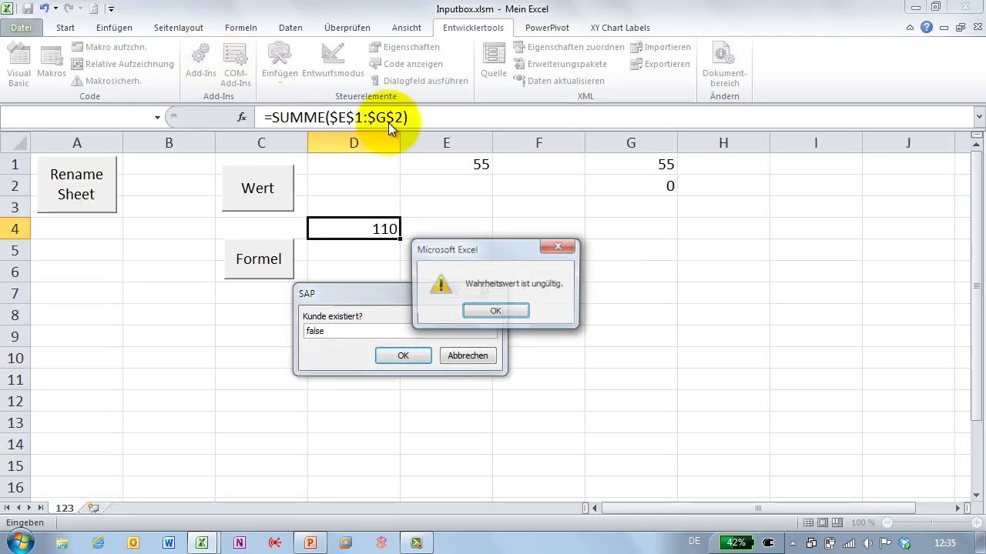
left_click(494, 313)
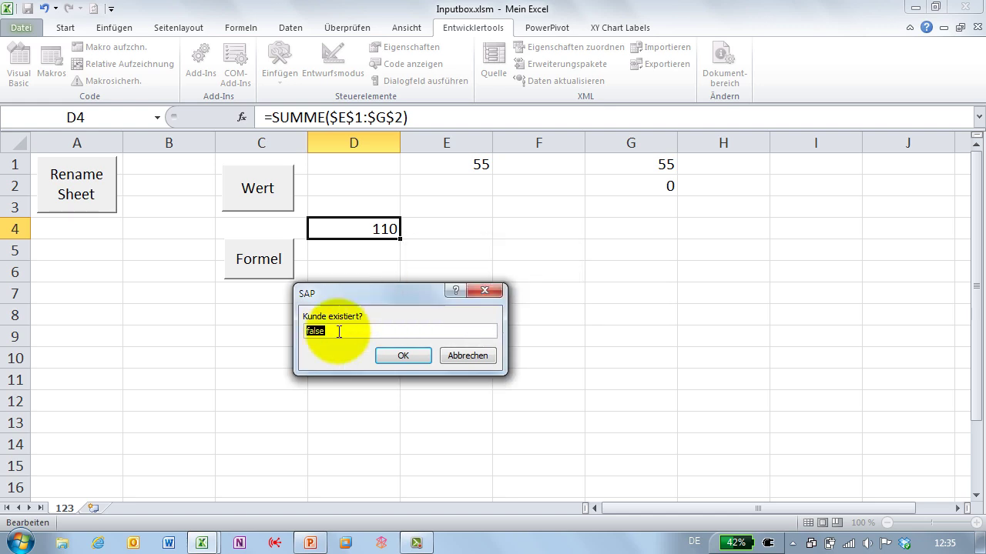
Answer falsch (shows Kunde existiert: Falsch), then weiß nicht (rejected as invalid)
type("fal")
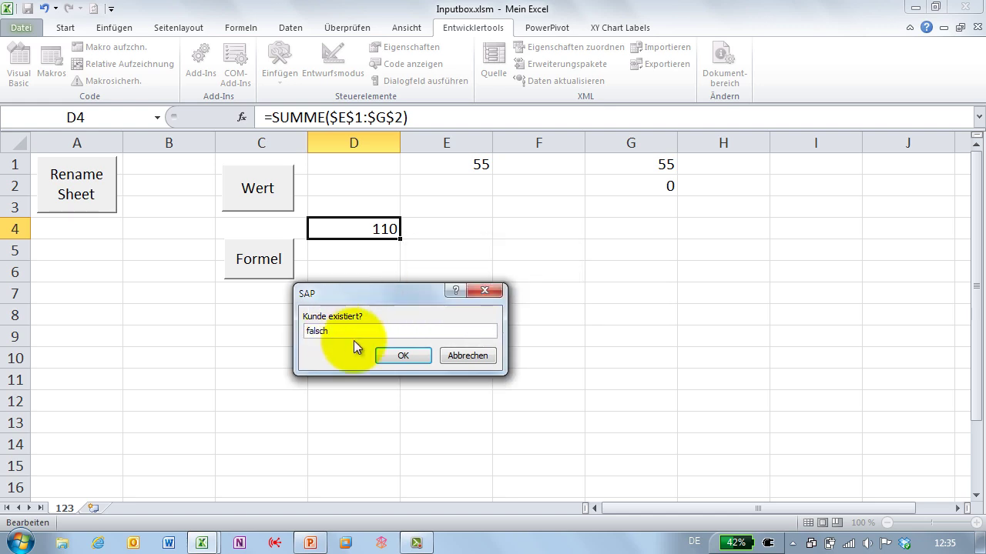
left_click(399, 355)
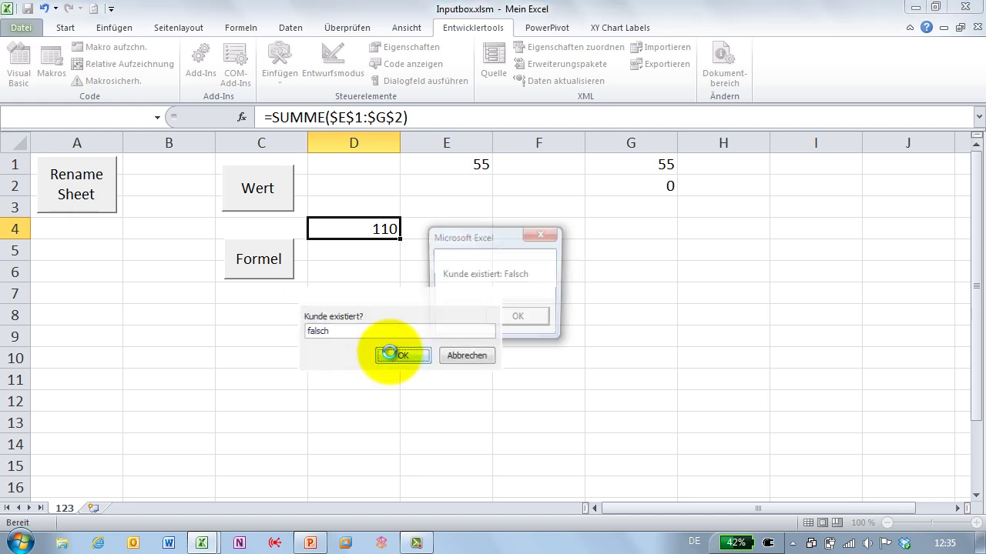
left_click(511, 321)
left_click(197, 48)
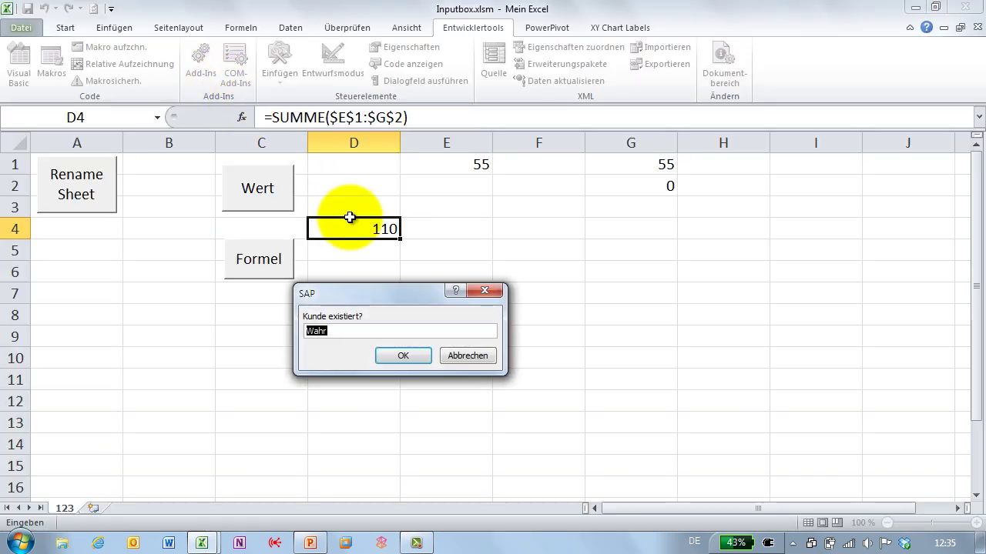
type("weiß nicht")
key("Return")
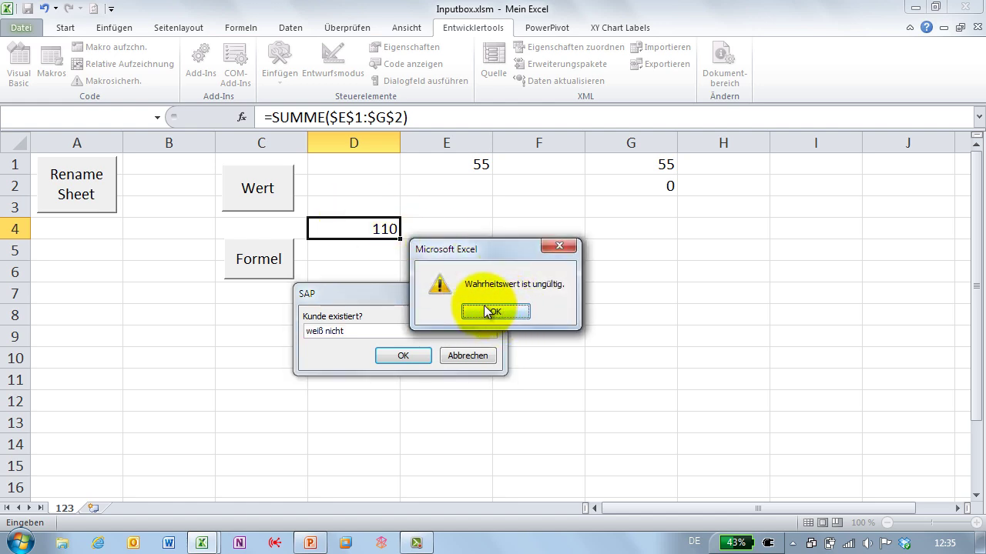
left_click(496, 312)
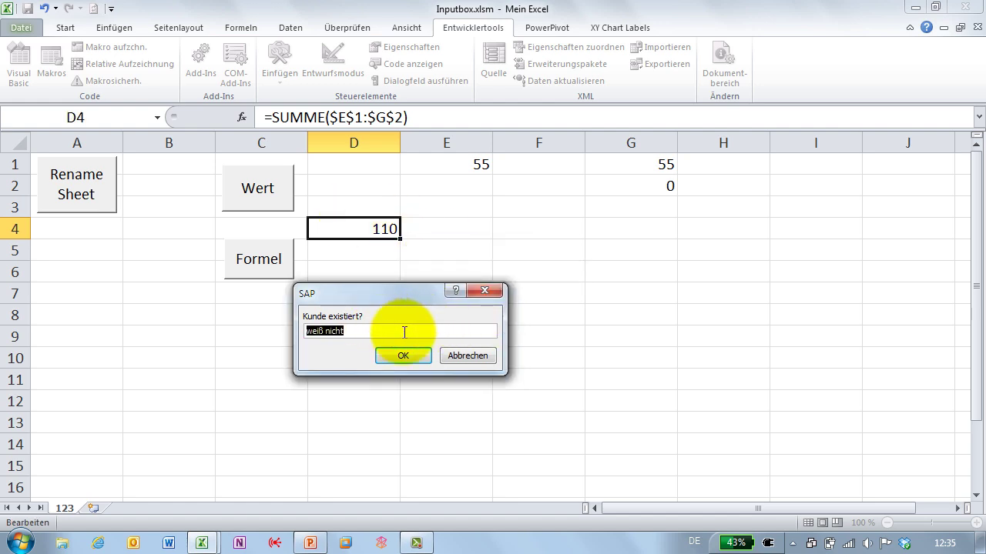